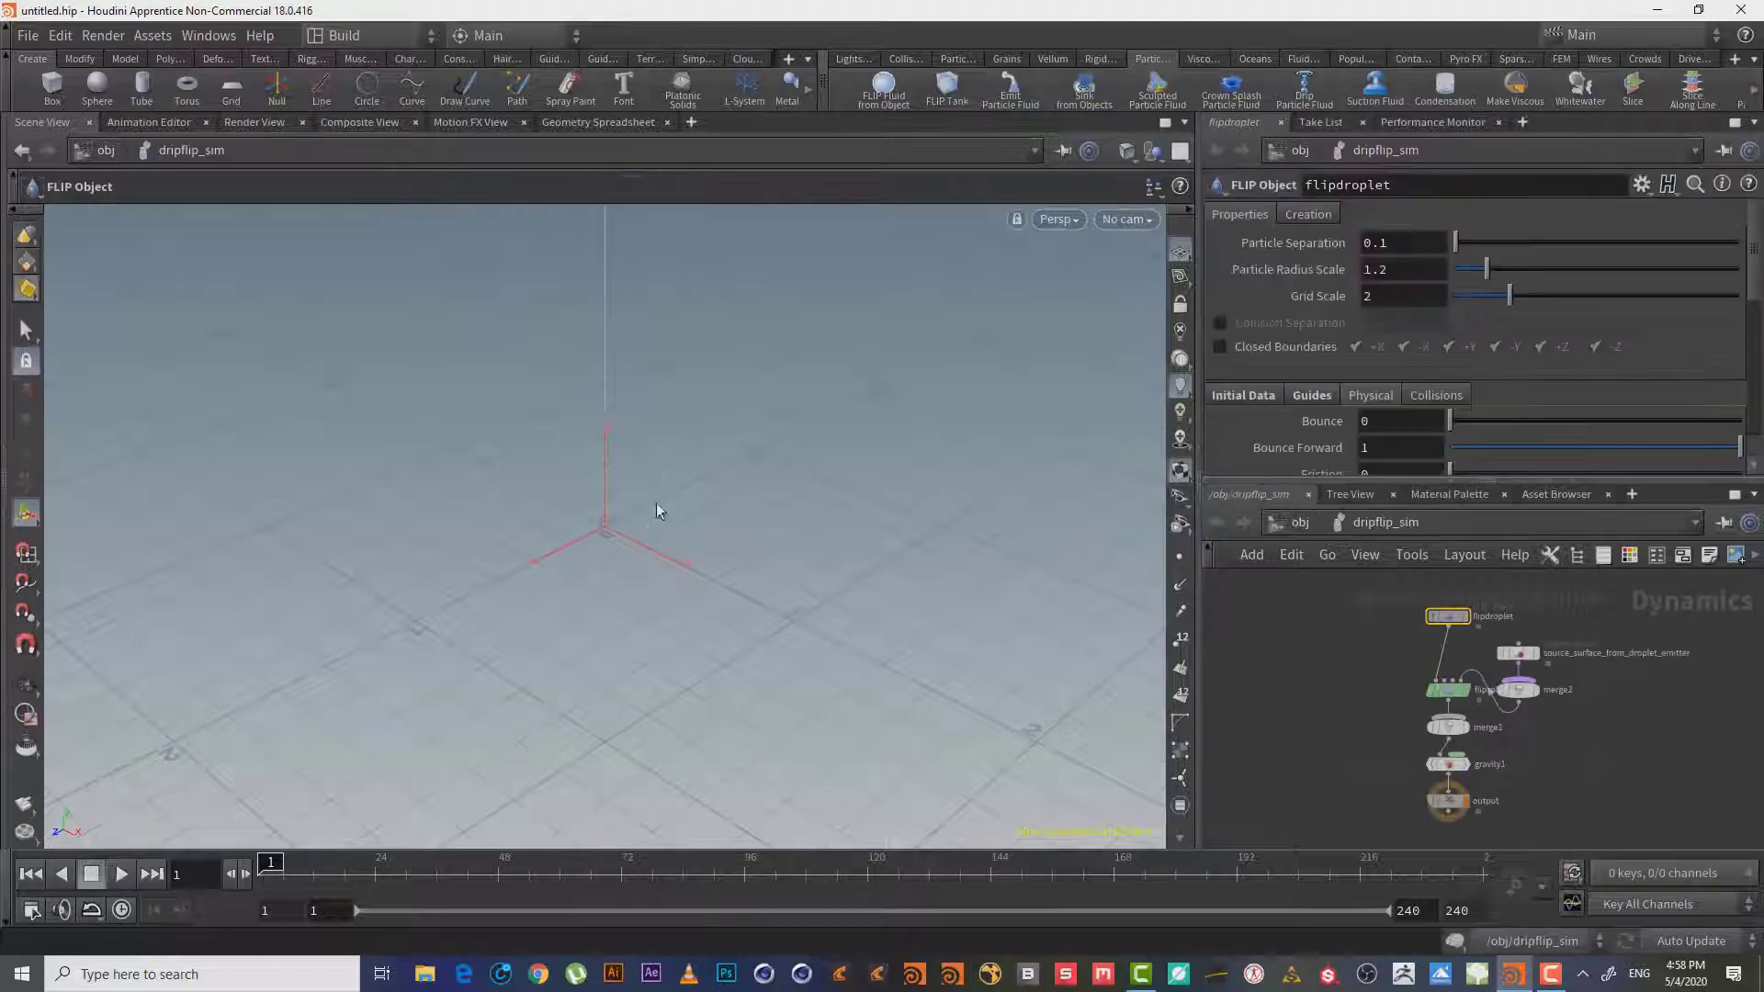
Orbit the Scene View to frame the blue droplet sphere inside its FLIP container.
mouse_move(273, 674)
mouse_down()
mouse_move(540, 461)
mouse_move(532, 406)
mouse_move(532, 559)
mouse_up()
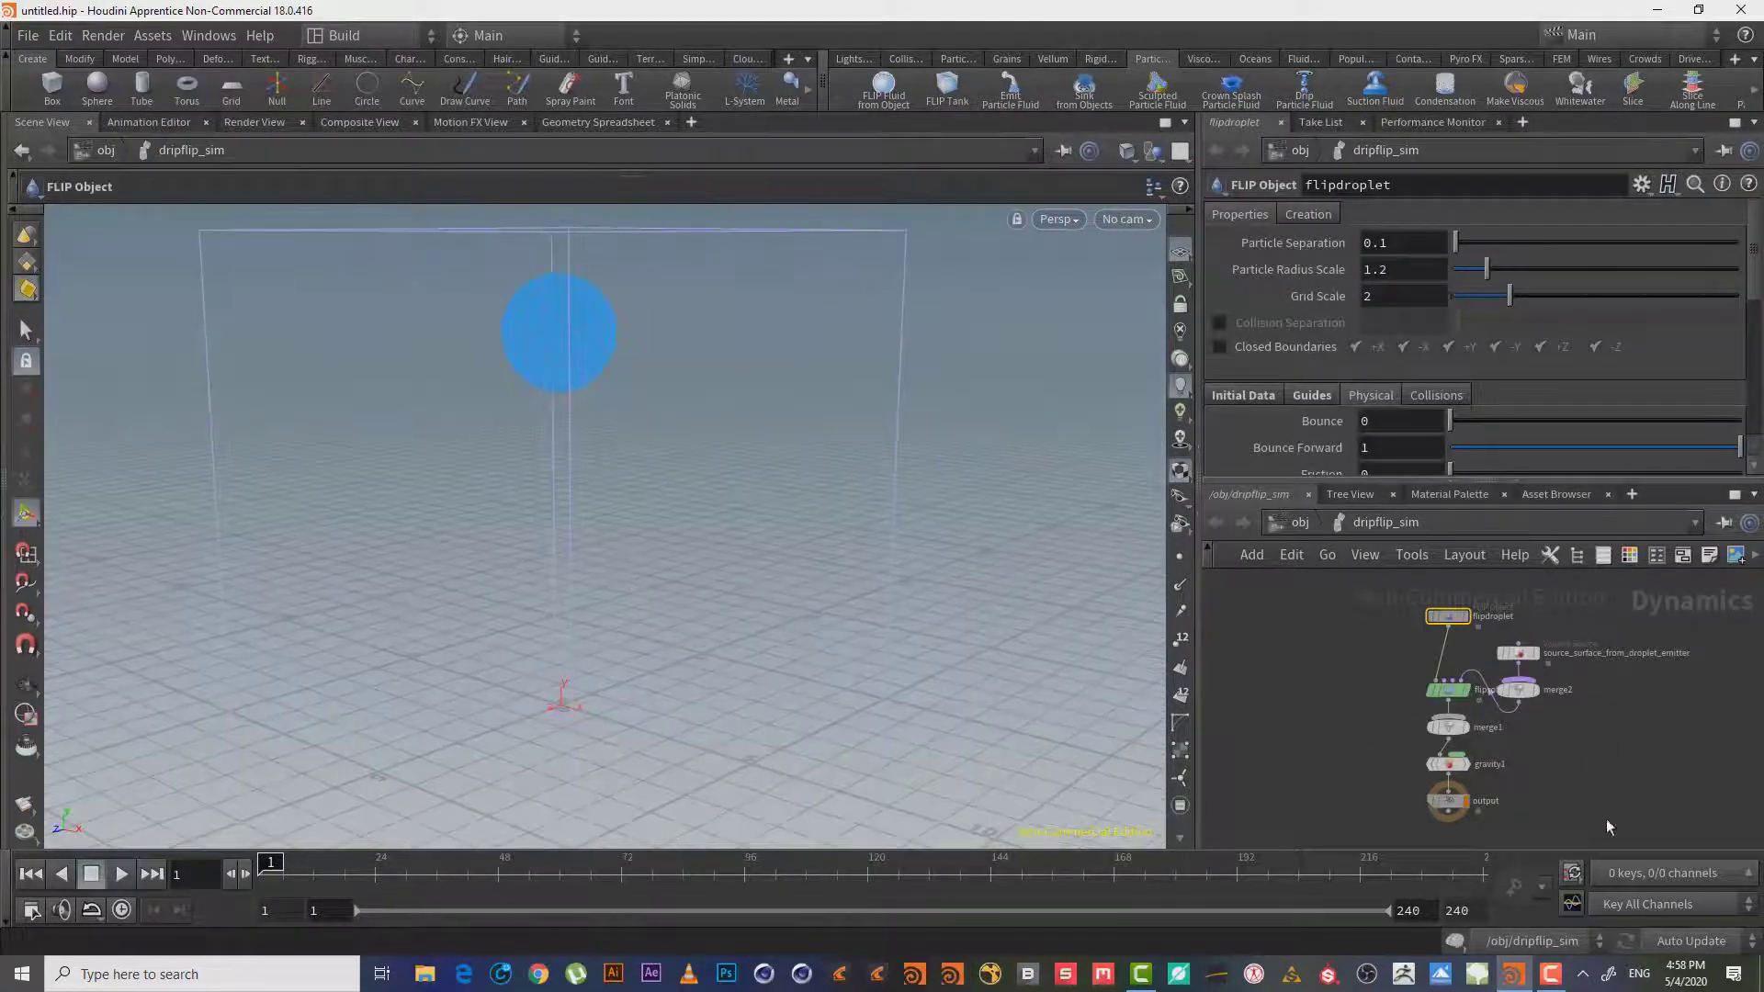
Switch the pane layout and auto-arrange the dripflip_sim nodes with Layout All.
click(1479, 477)
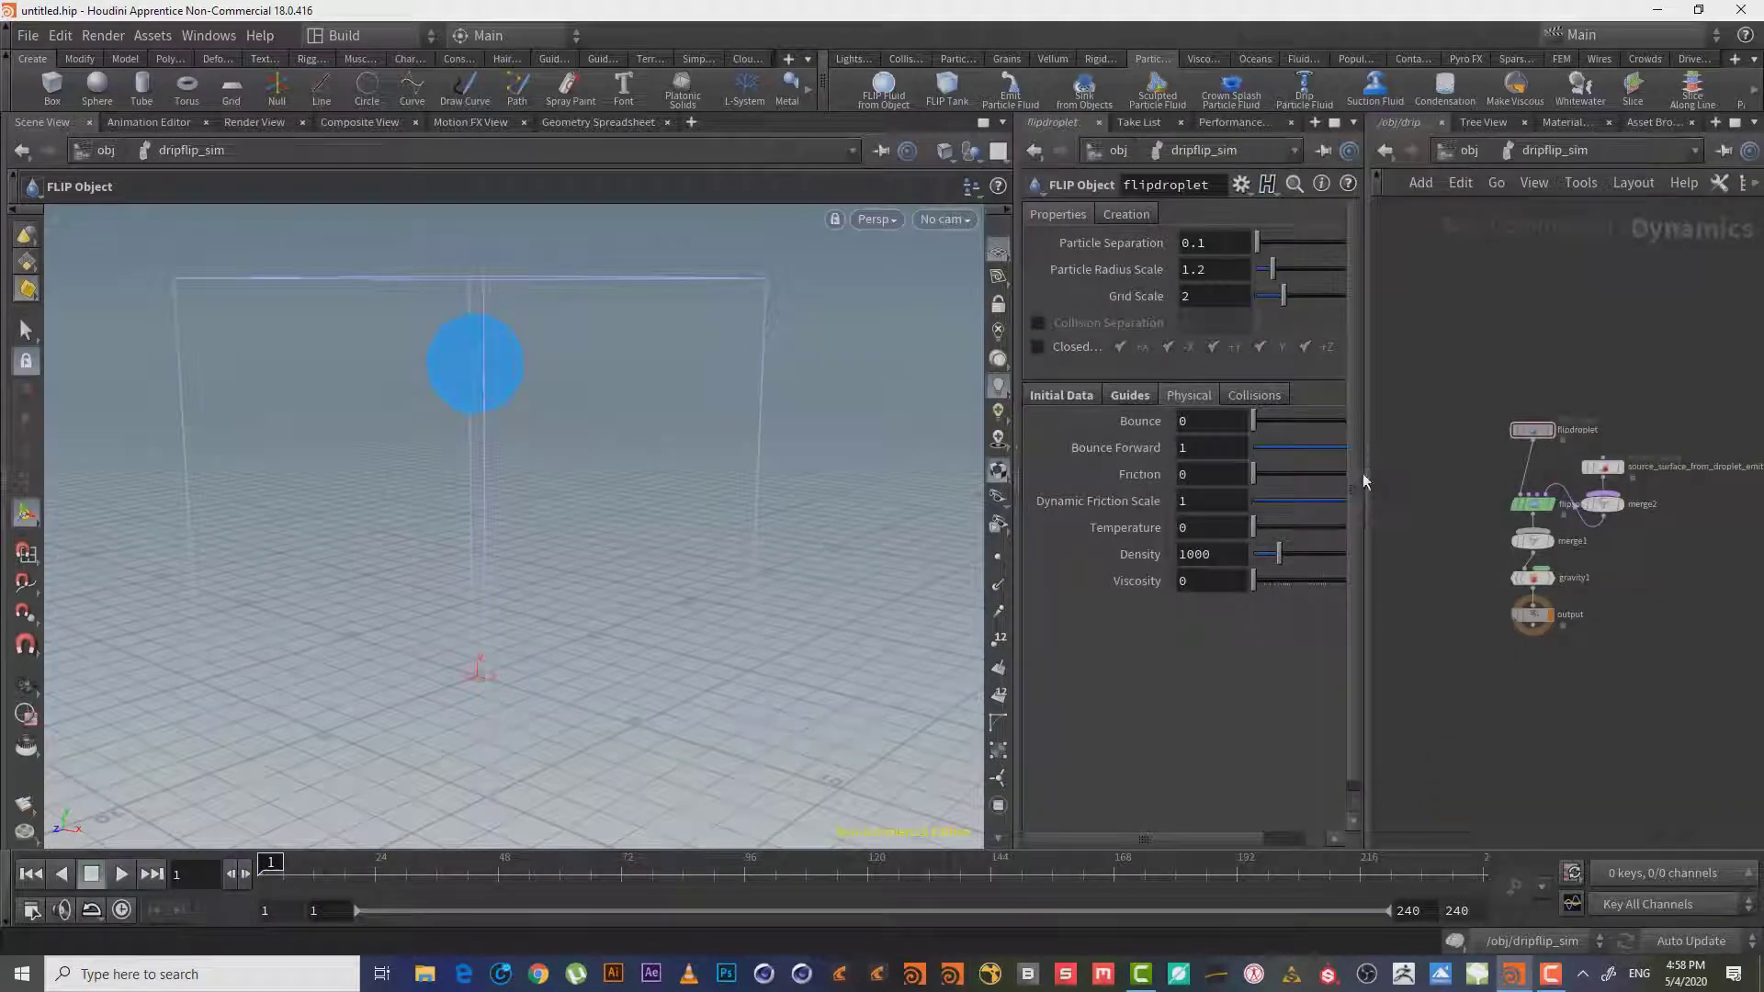
click(1366, 481)
key(l)
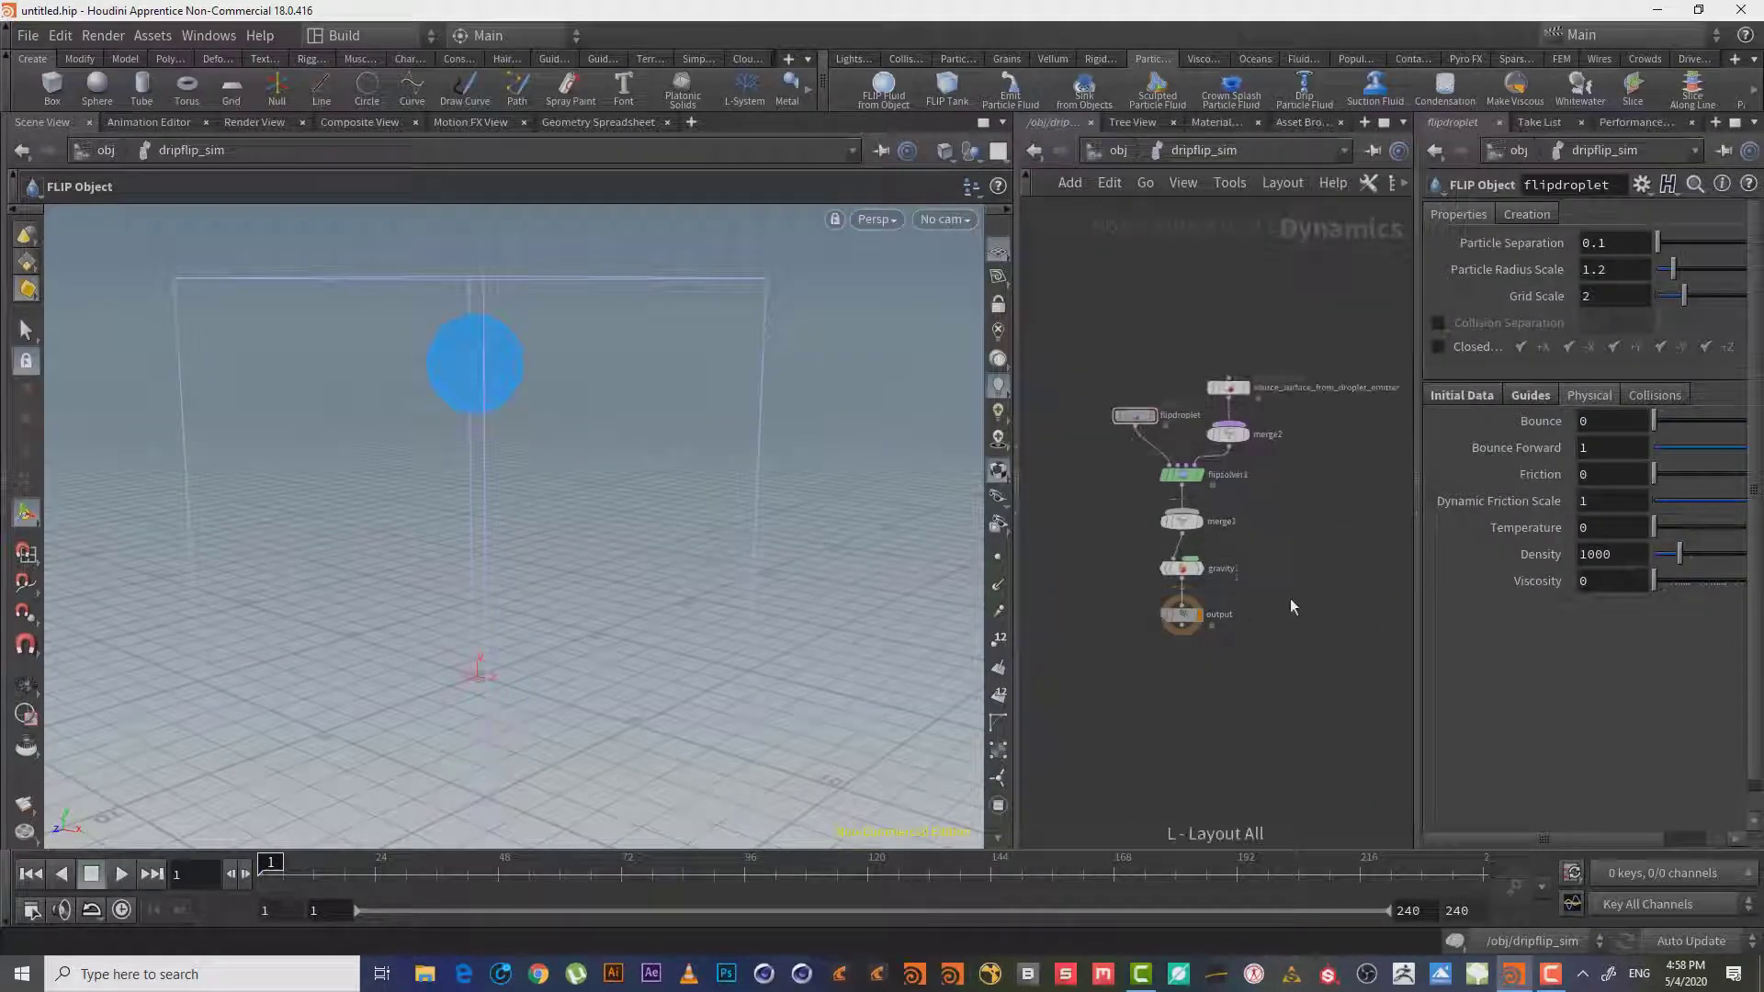
Select the source_surface_from_droplet_emitter node to show its settings.
alt+right_drag(230, 473, 551, 382)
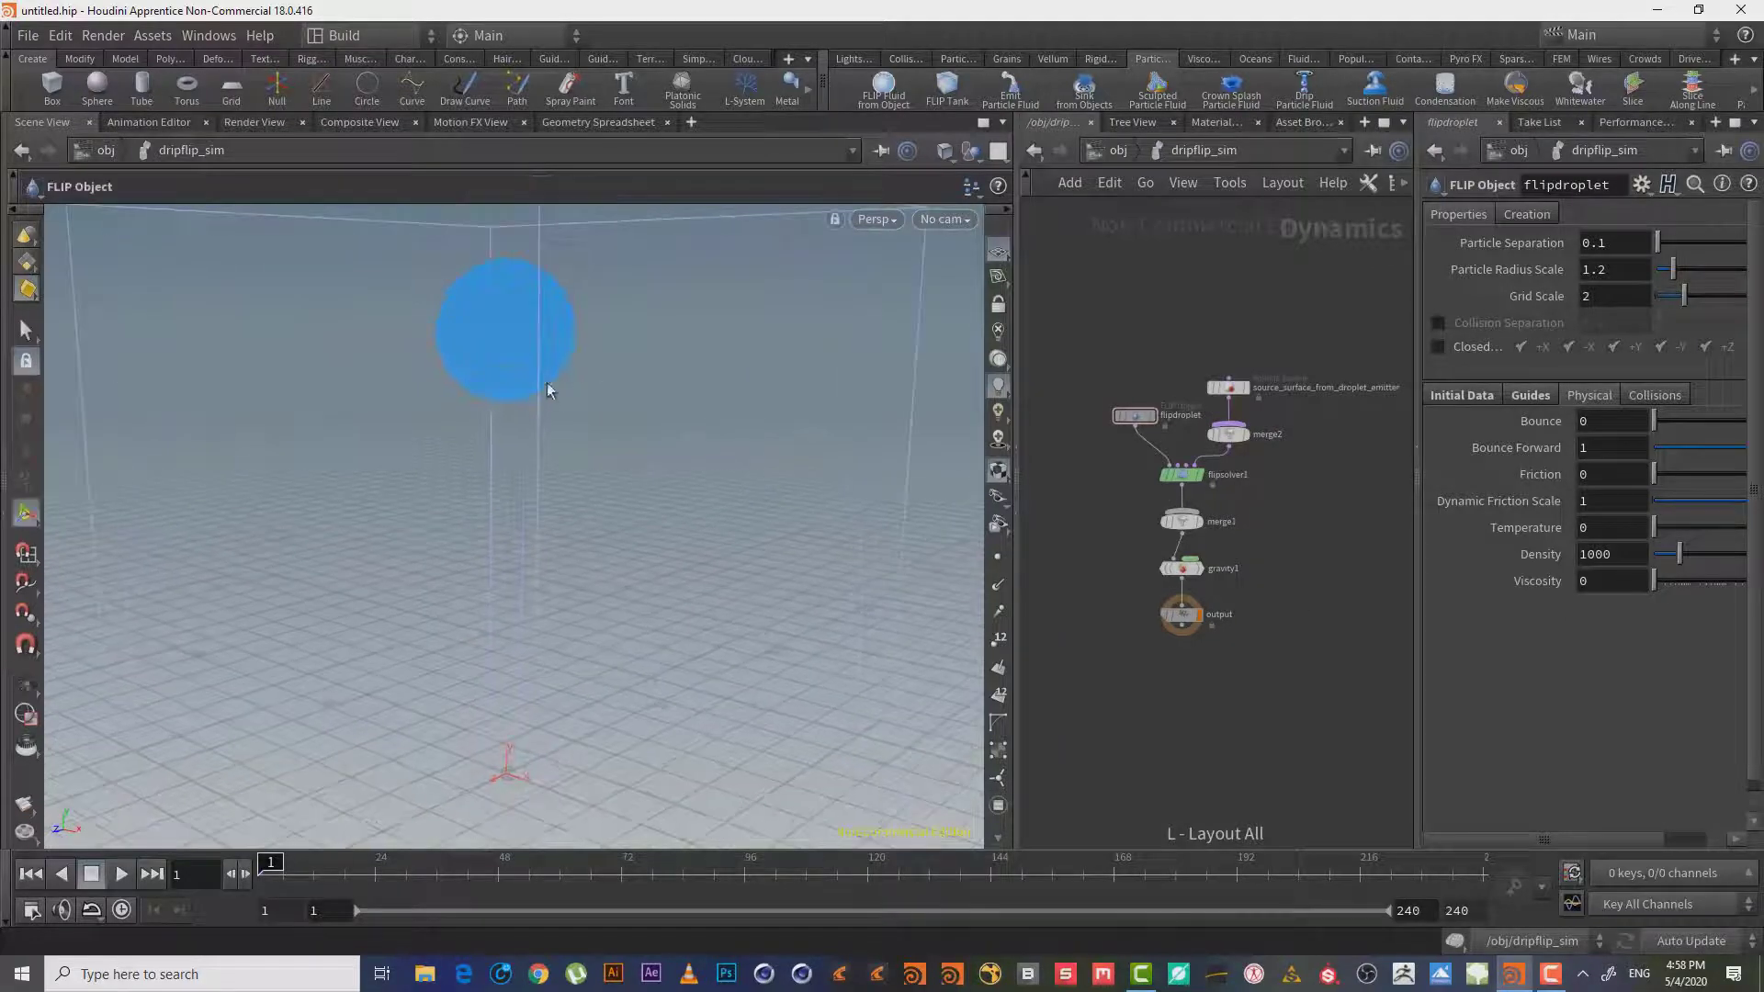
alt+drag(551, 382, 535, 483)
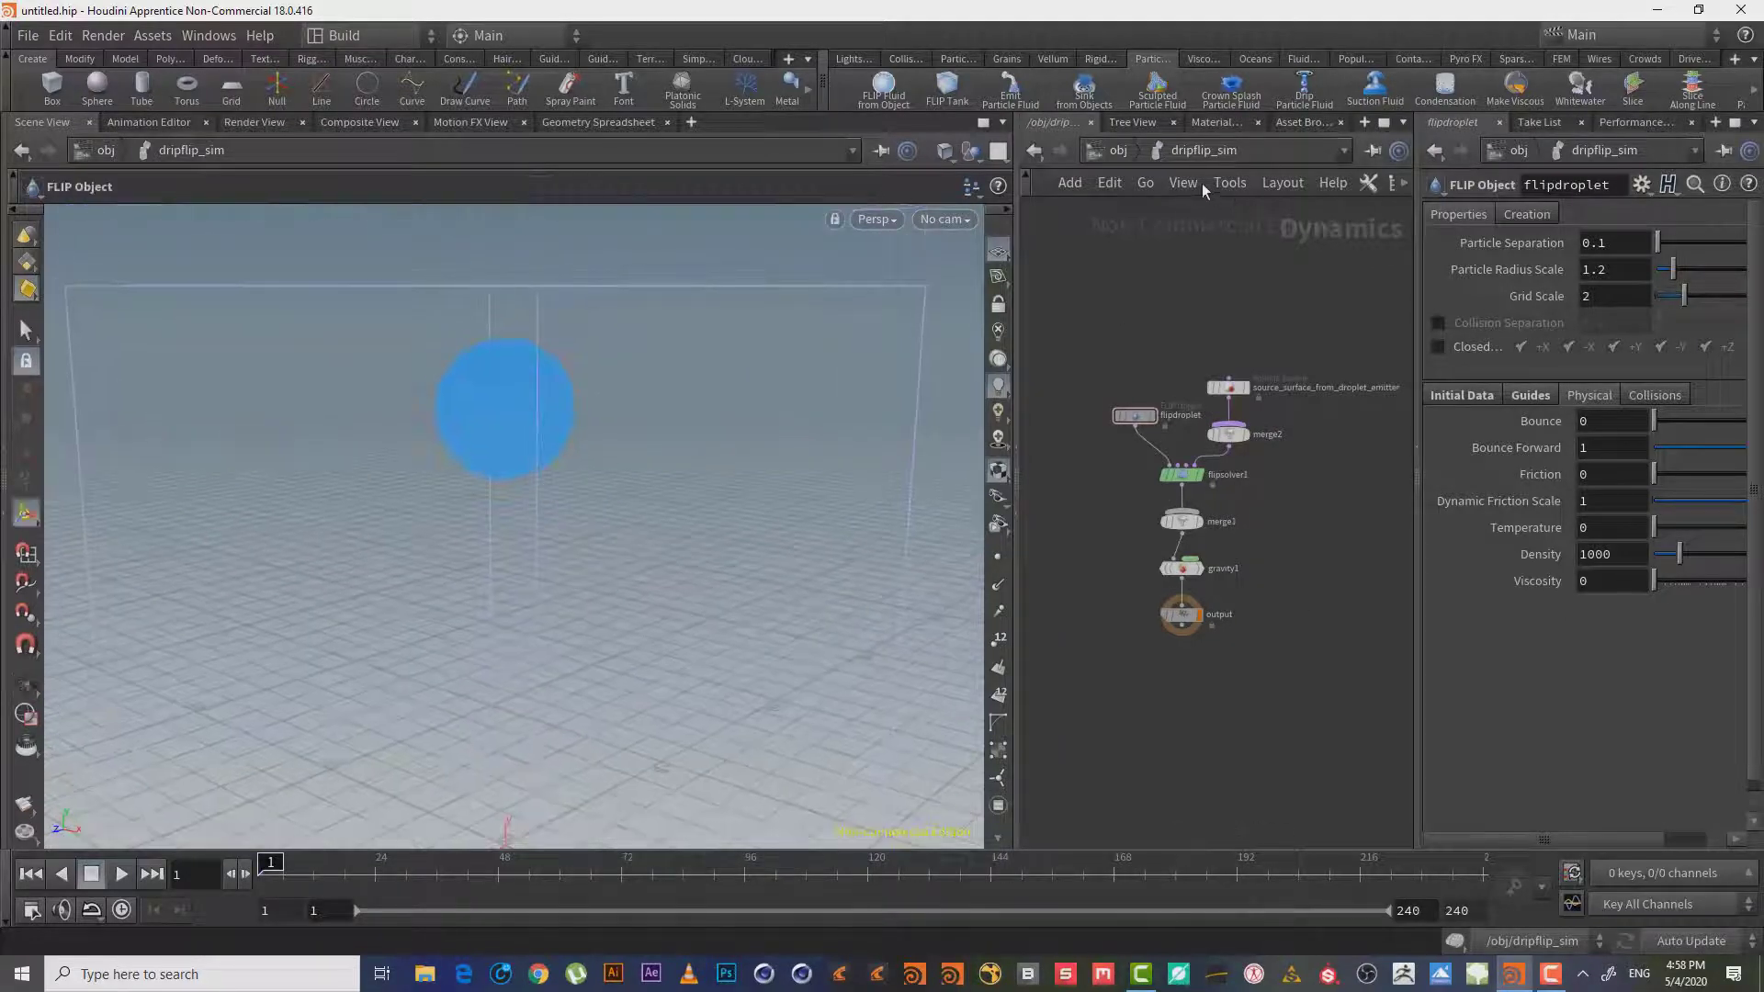
scroll(1278, 487, up, 2)
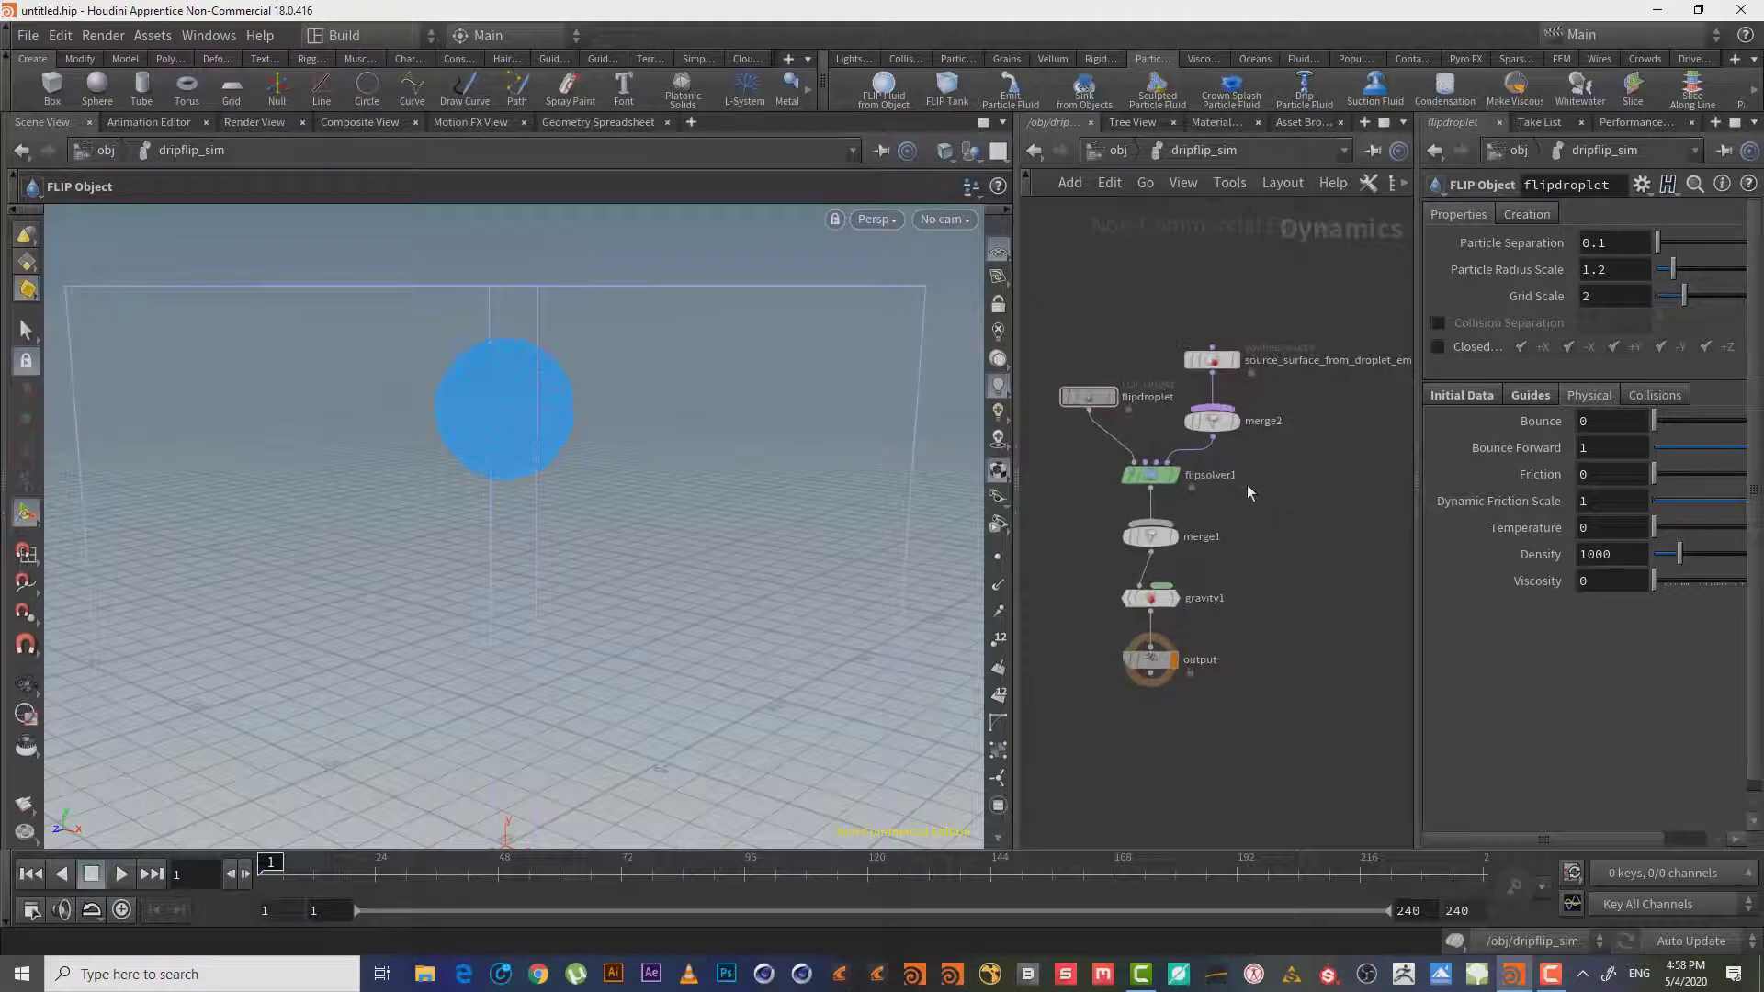
scroll(1249, 495, up, 2)
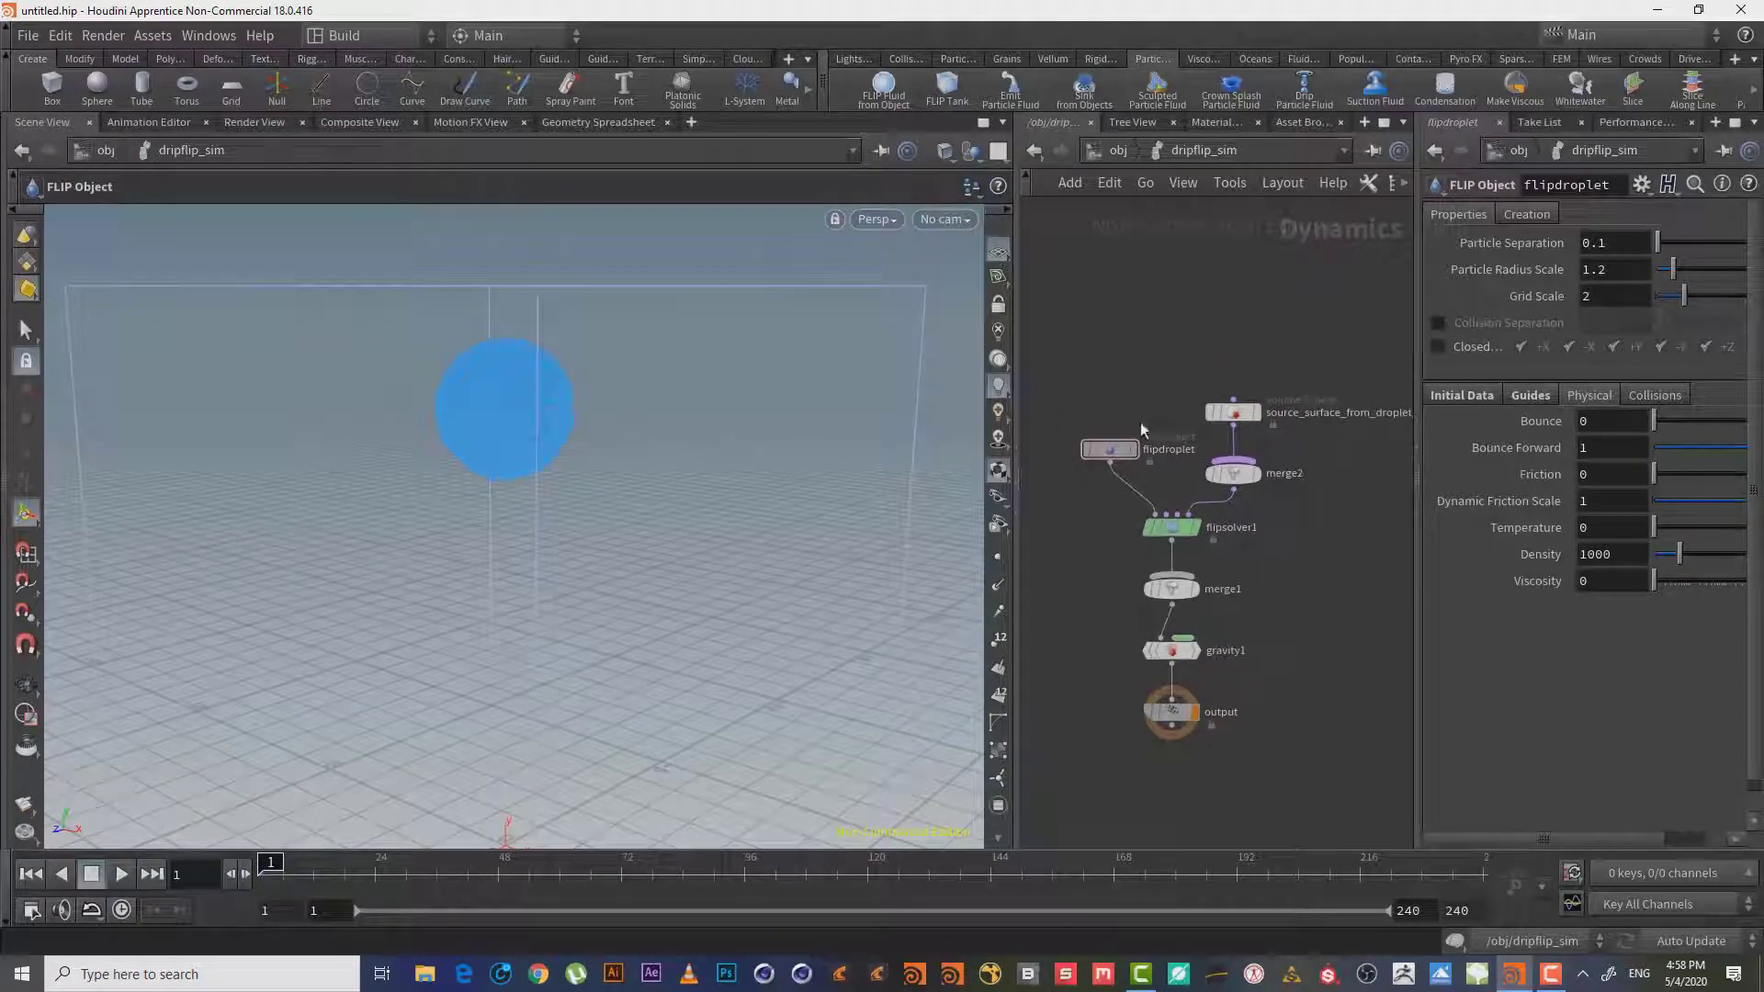
drag(1344, 451, 1083, 269)
drag(1337, 315, 1179, 423)
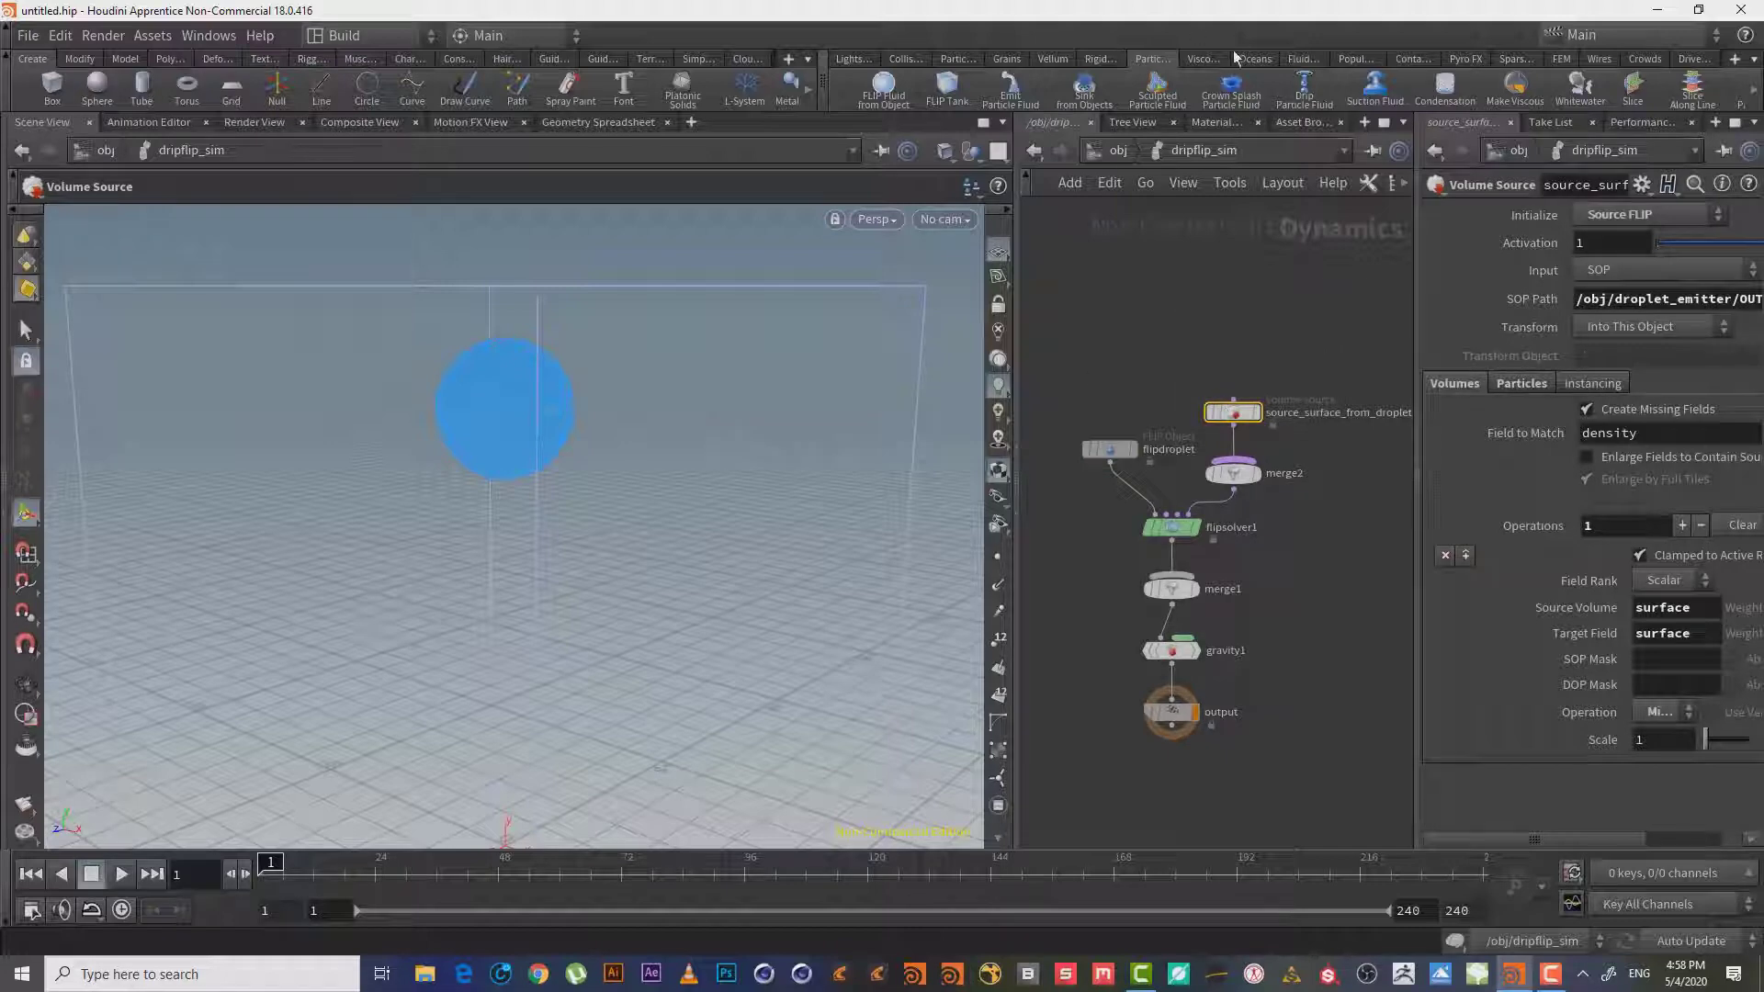
Show flipsolver1's Volume Motion > Surface settings, with surface tension enabled at 8000.
key(Down)
key(Down)
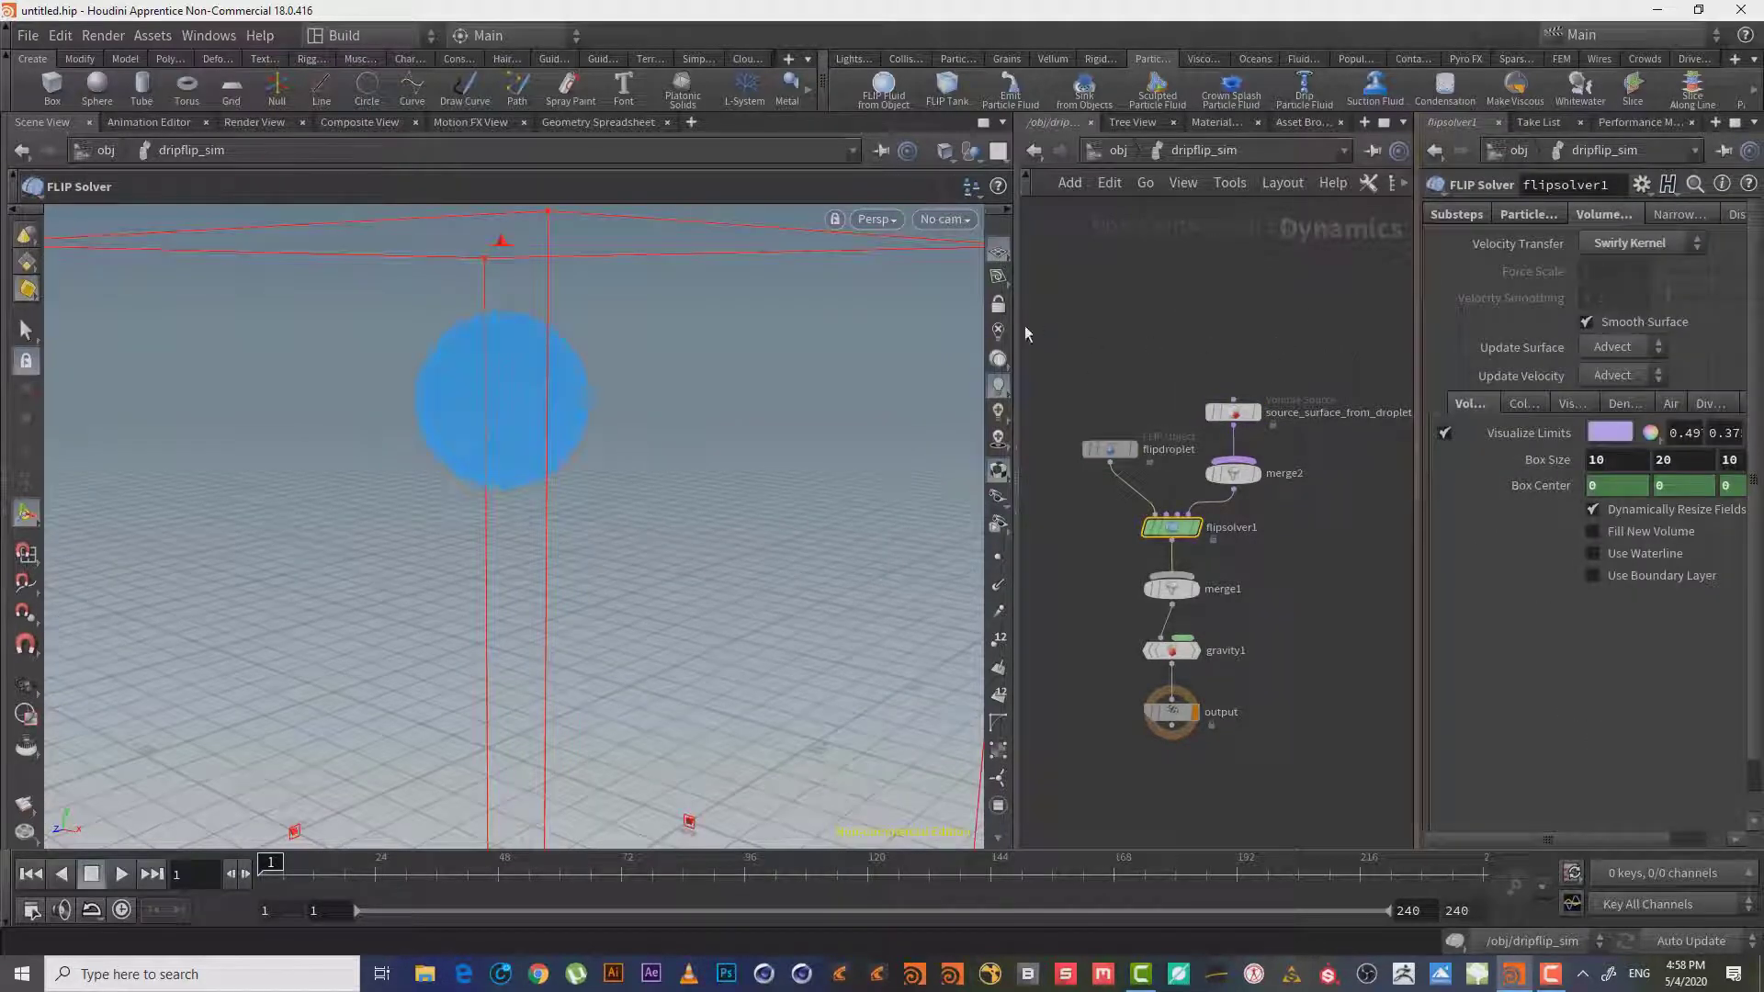
drag(1013, 348, 718, 347)
drag(1420, 348, 1280, 347)
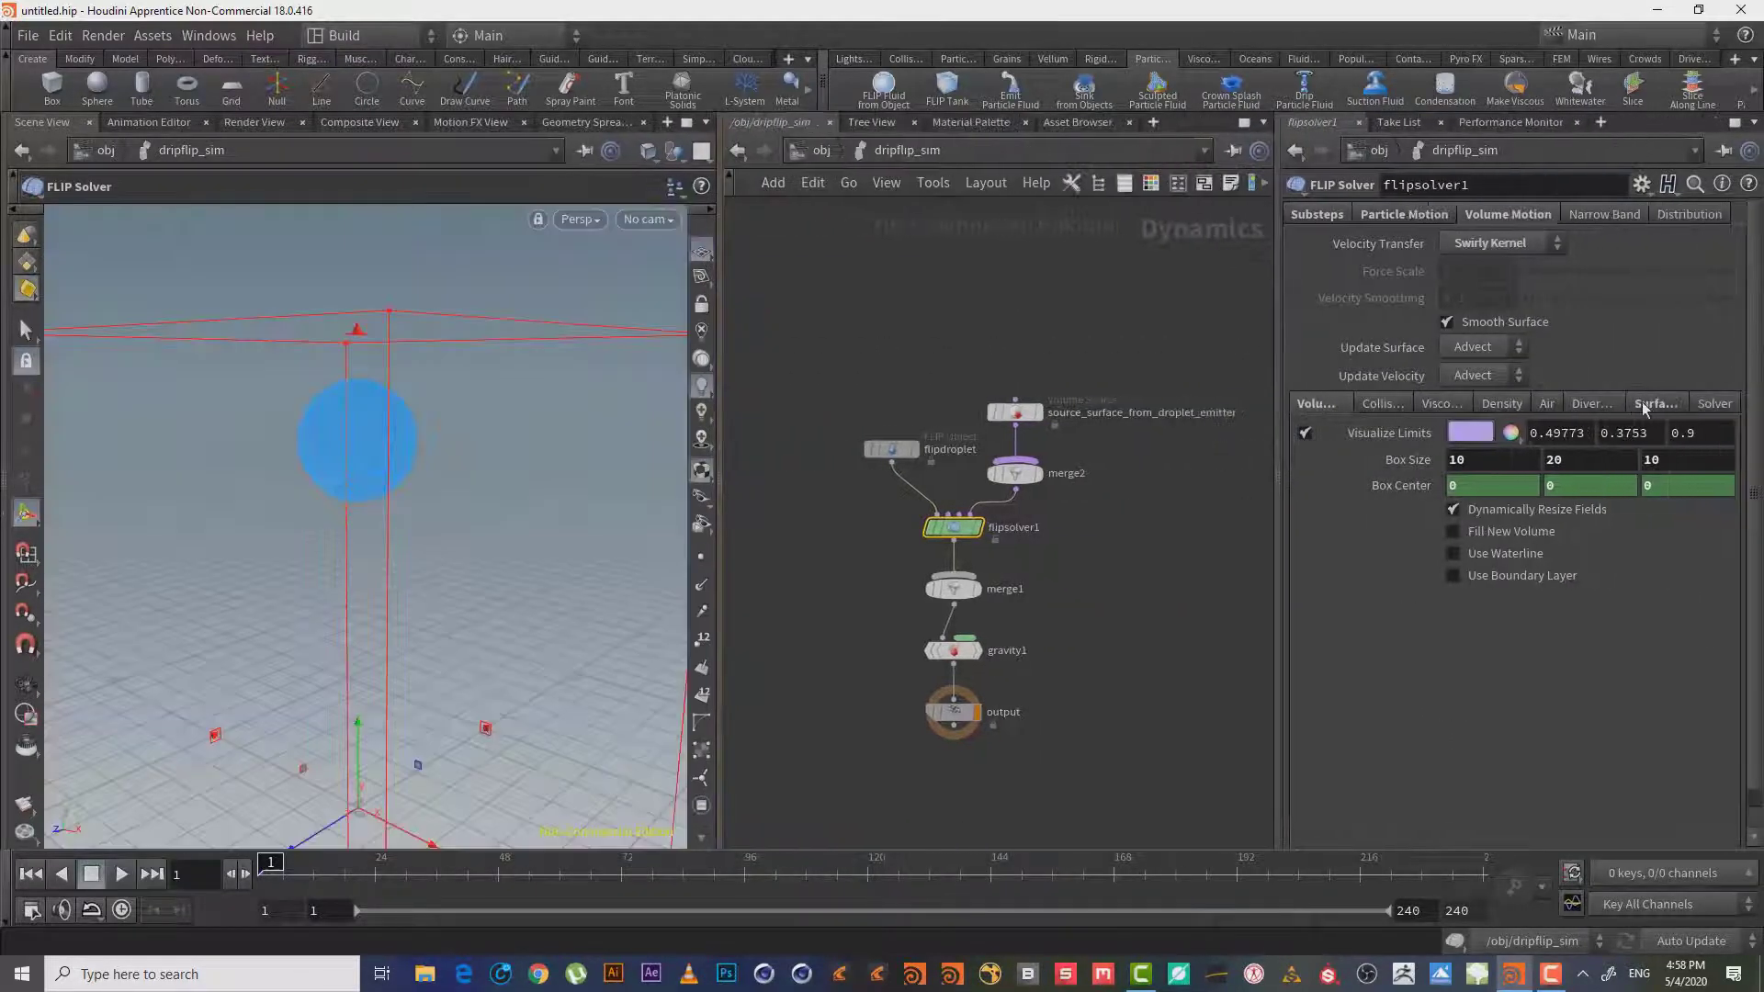
click(1652, 404)
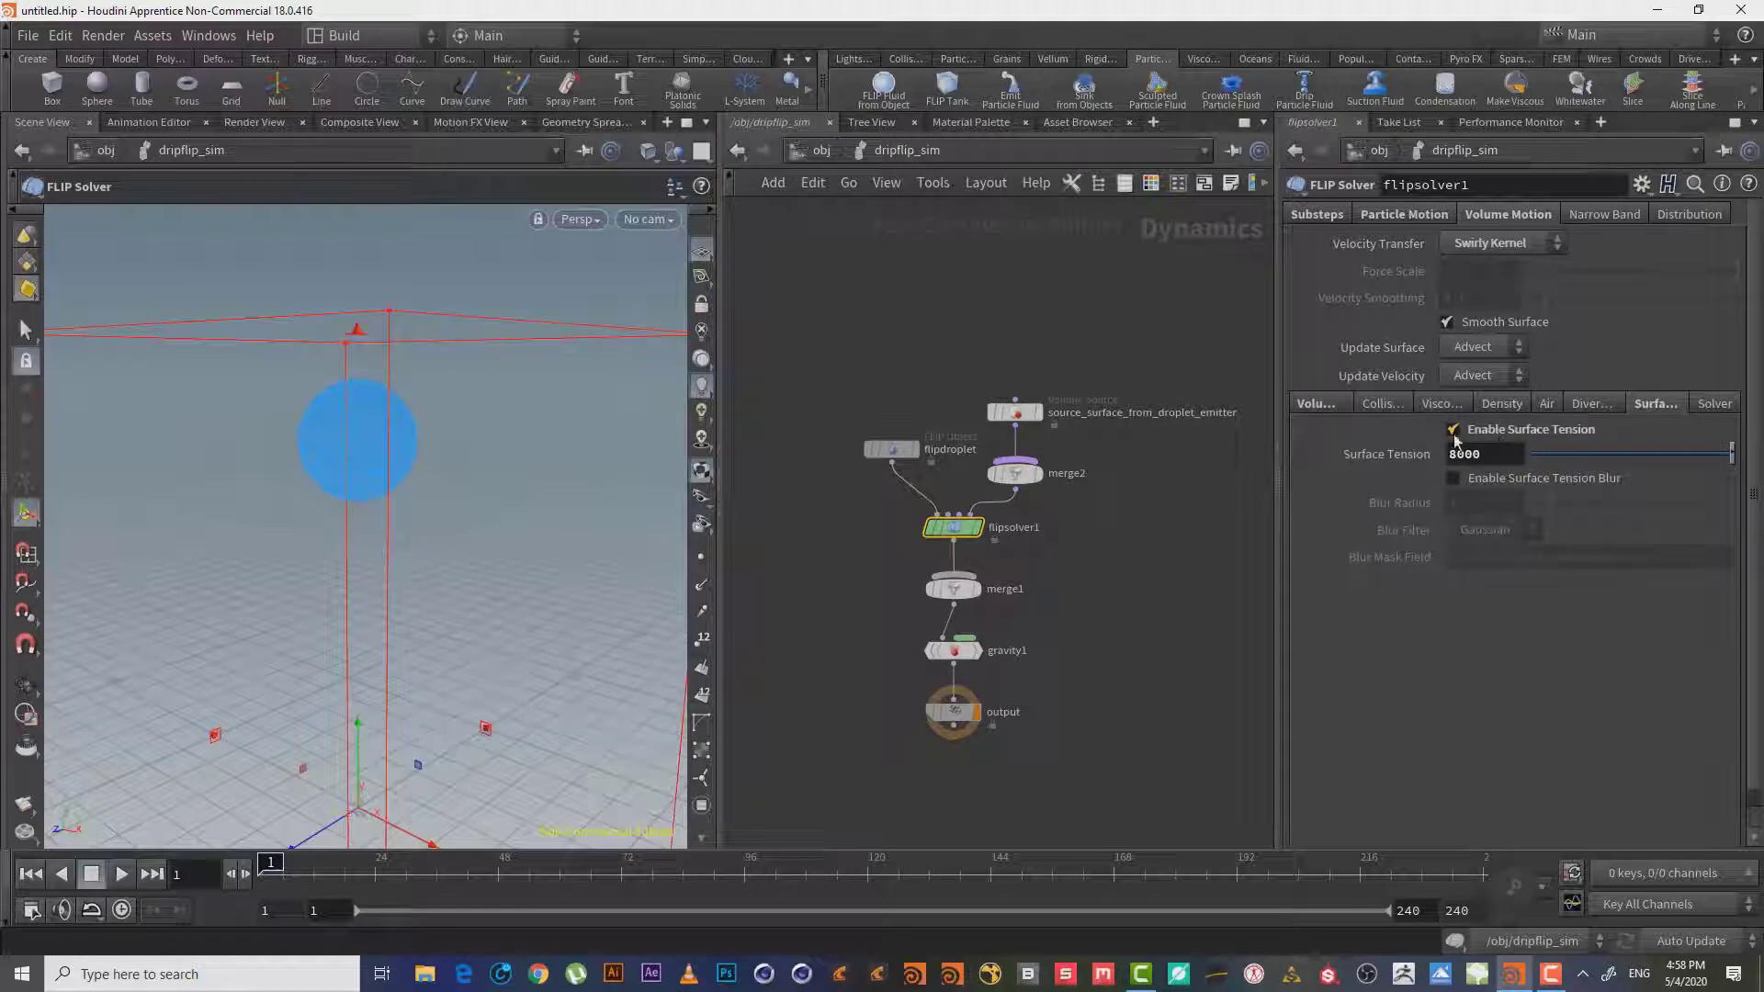
Reframe the sphere in a wider viewport and play the simulation.
key(Escape)
right_drag(303, 455, 621, 364)
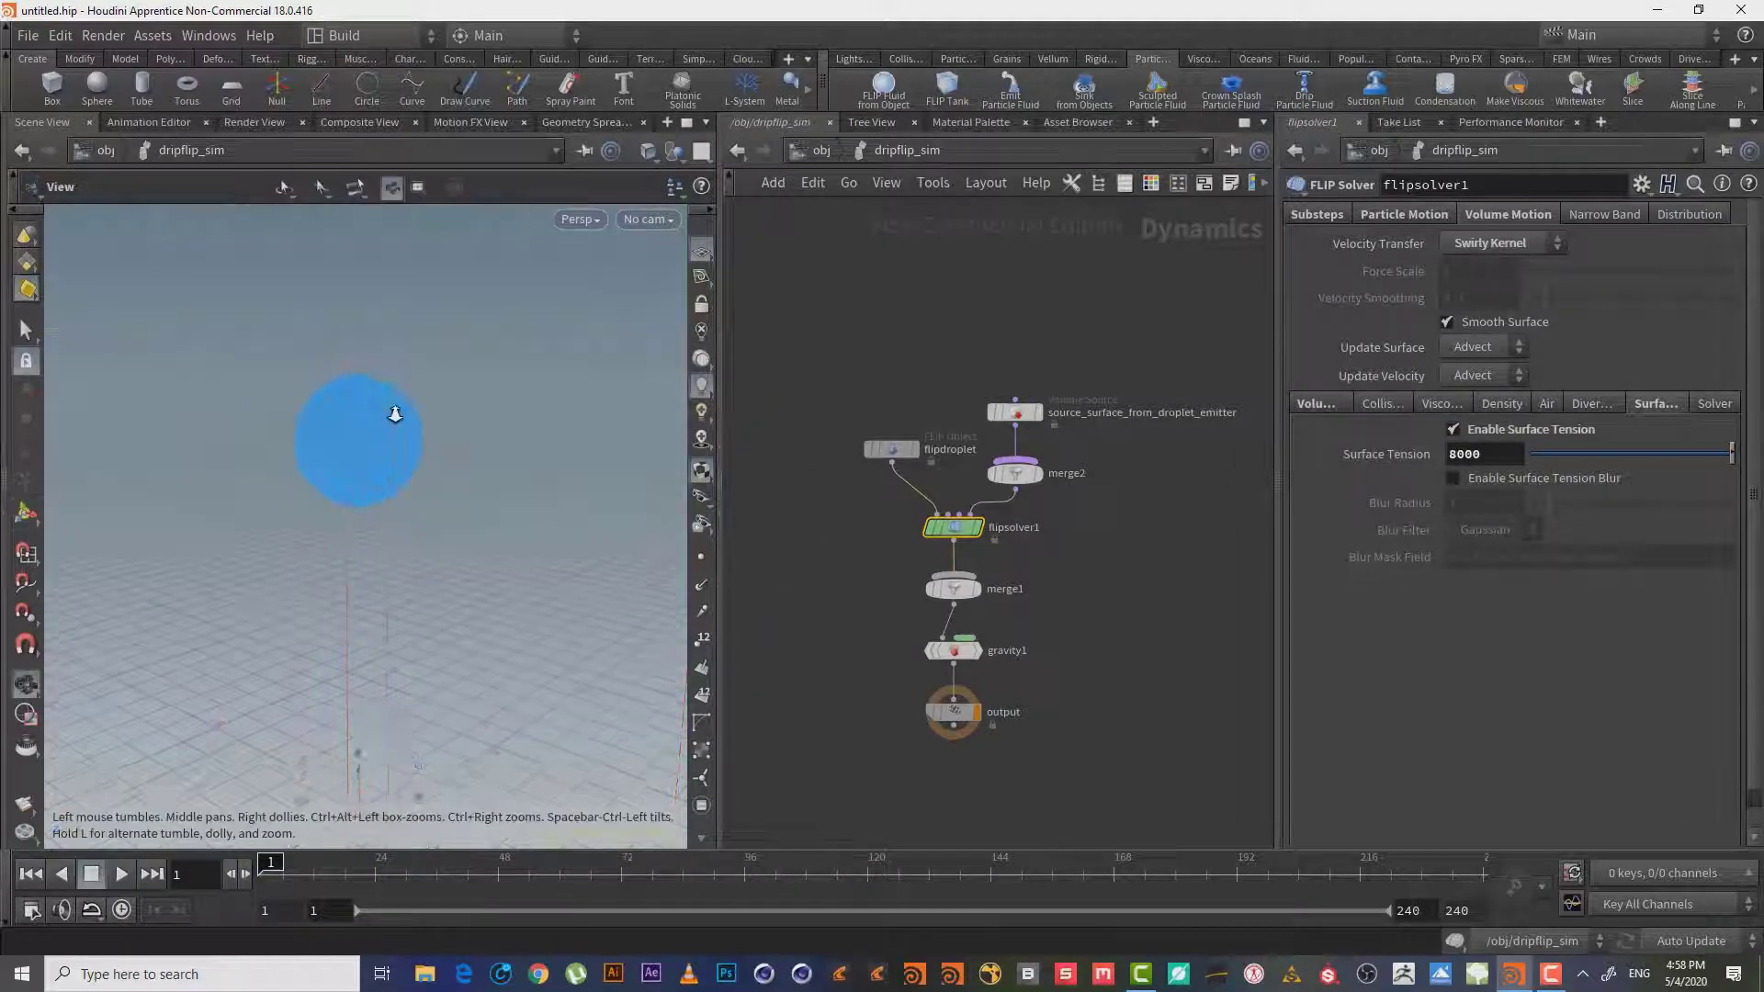
drag(326, 426, 308, 453)
right_drag(307, 454, 345, 441)
key(Return)
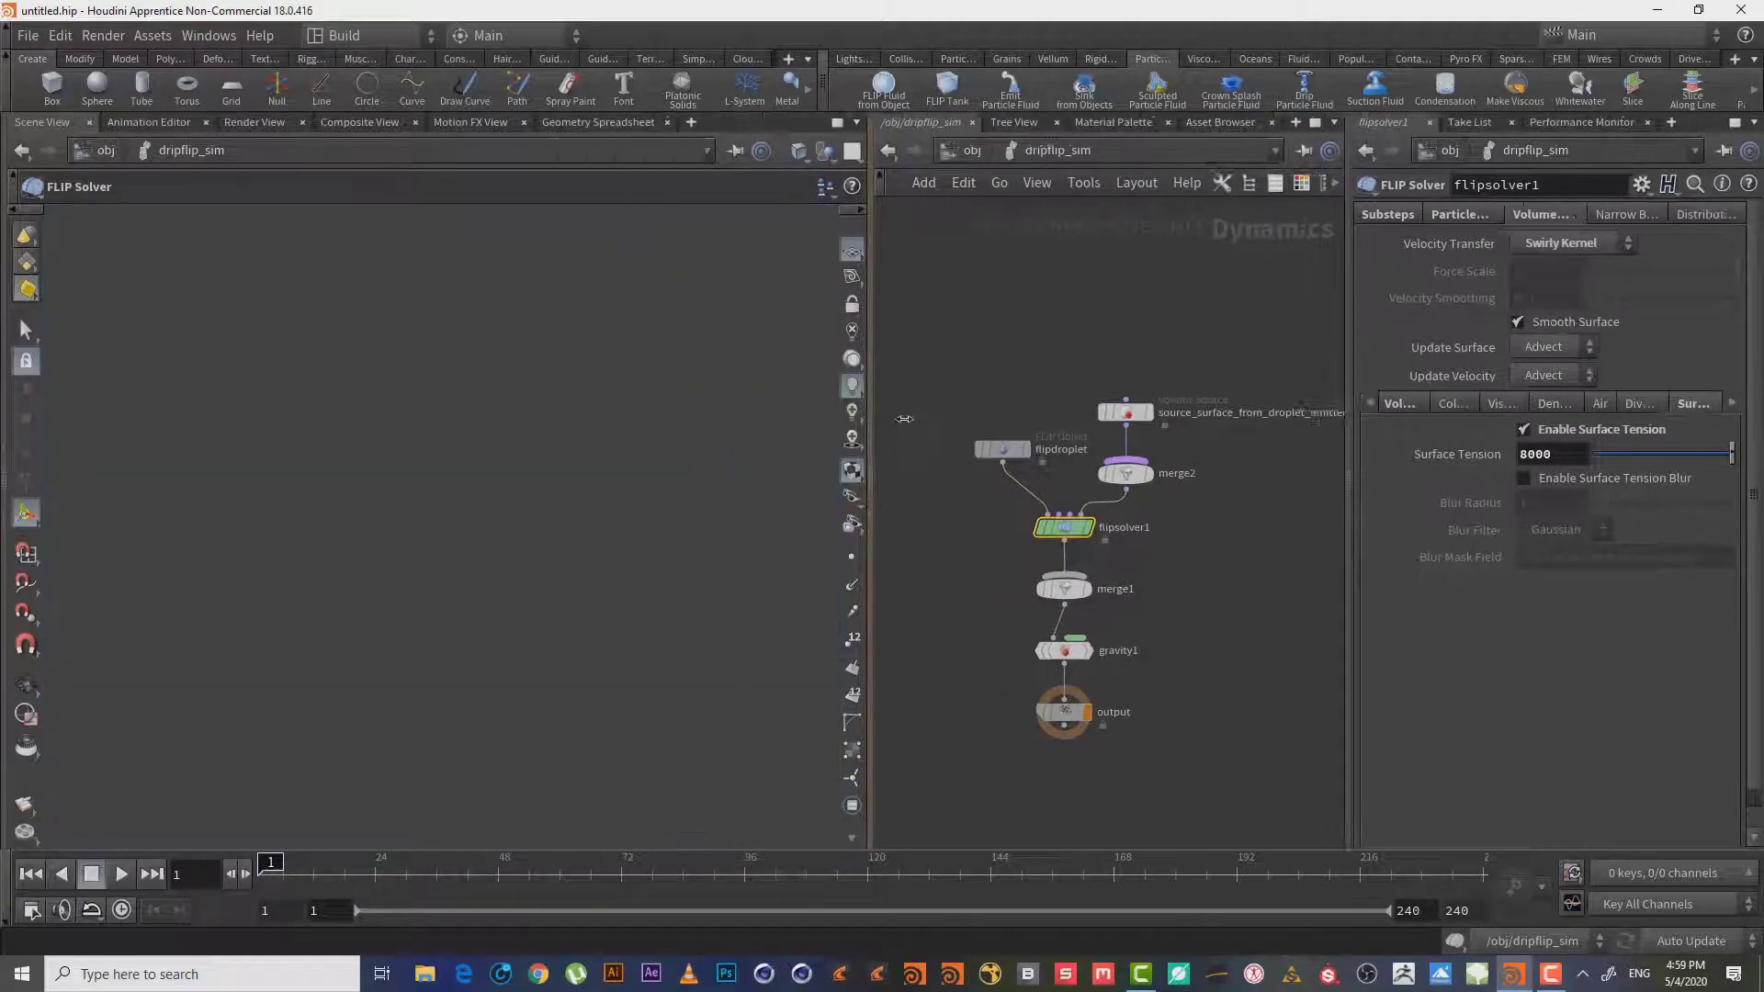
drag(717, 415, 903, 413)
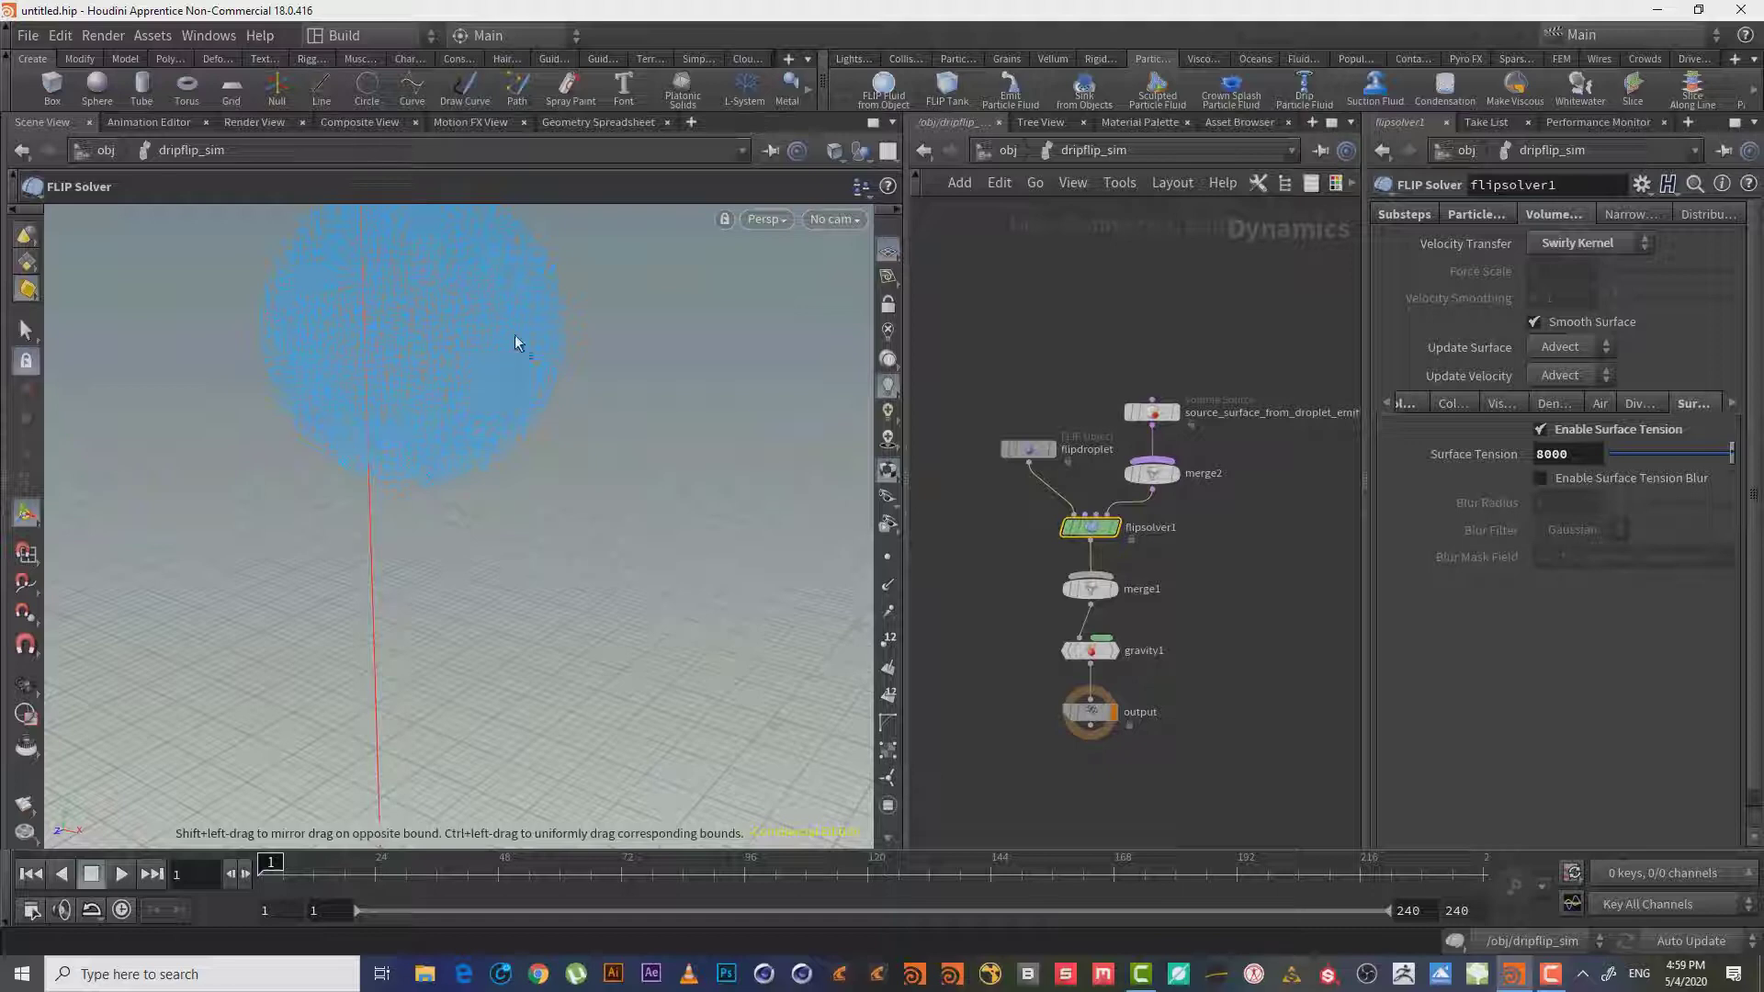
key(Escape)
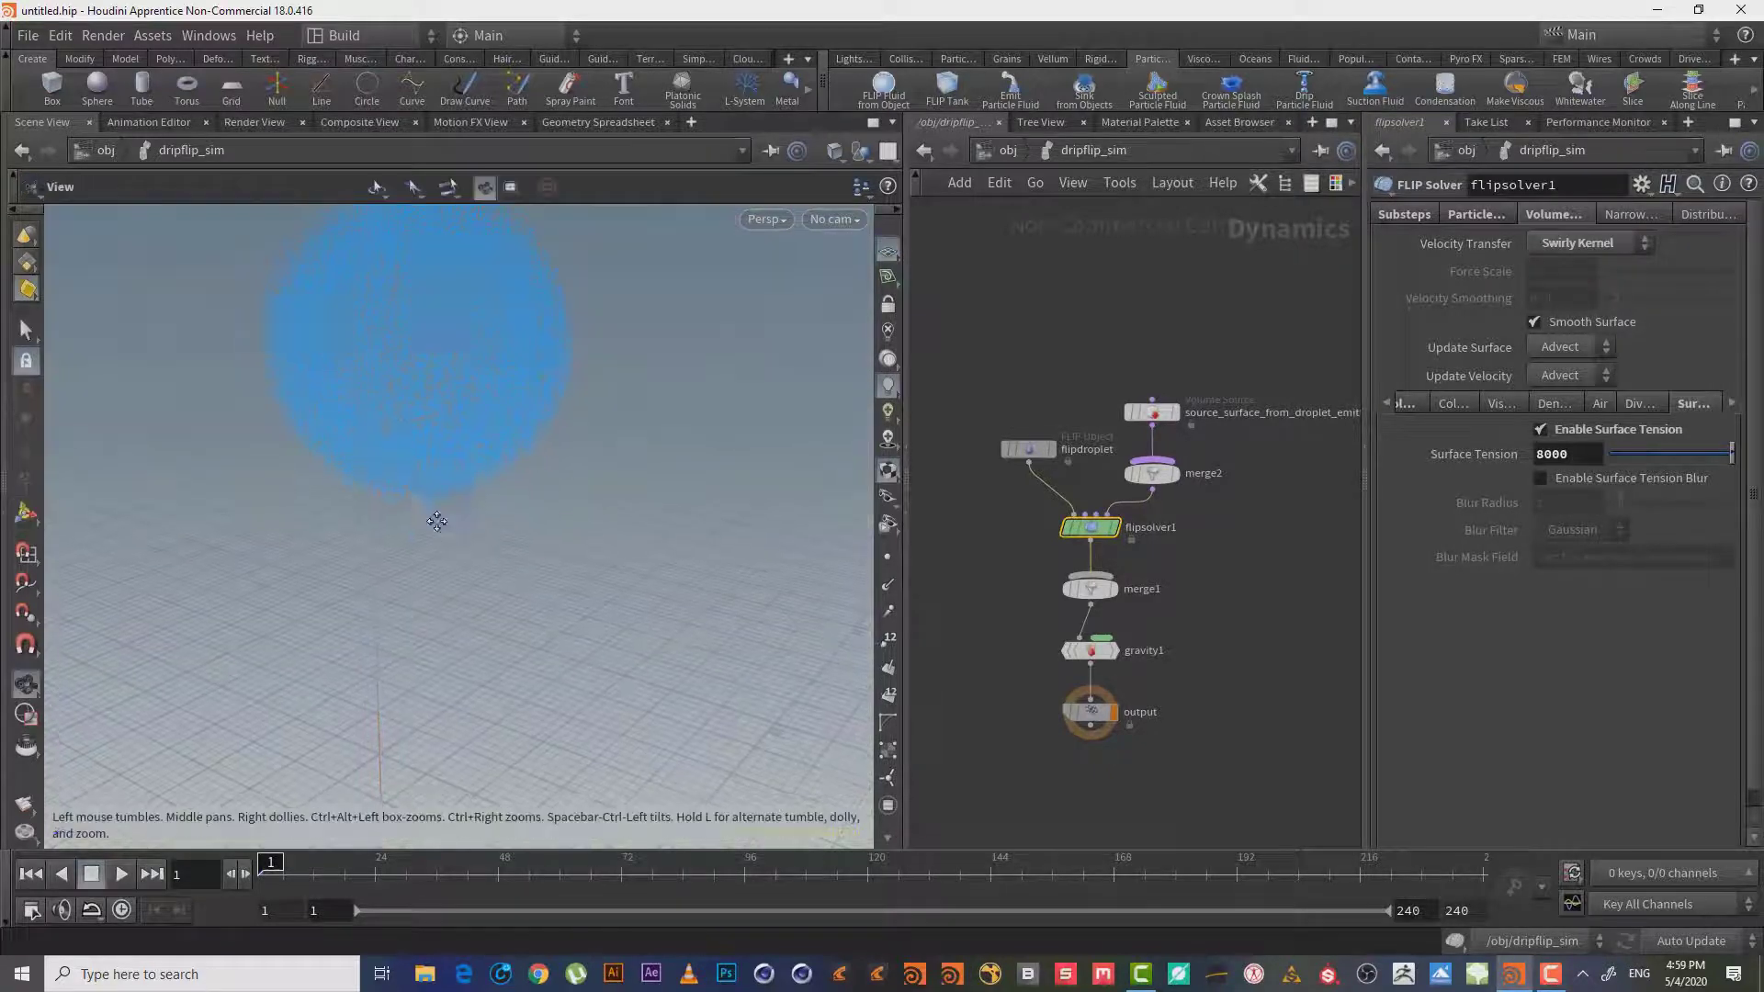
mouse_move(515, 491)
mouse_down()
mouse_move(275, 465)
mouse_move(303, 432)
mouse_up()
key(Return)
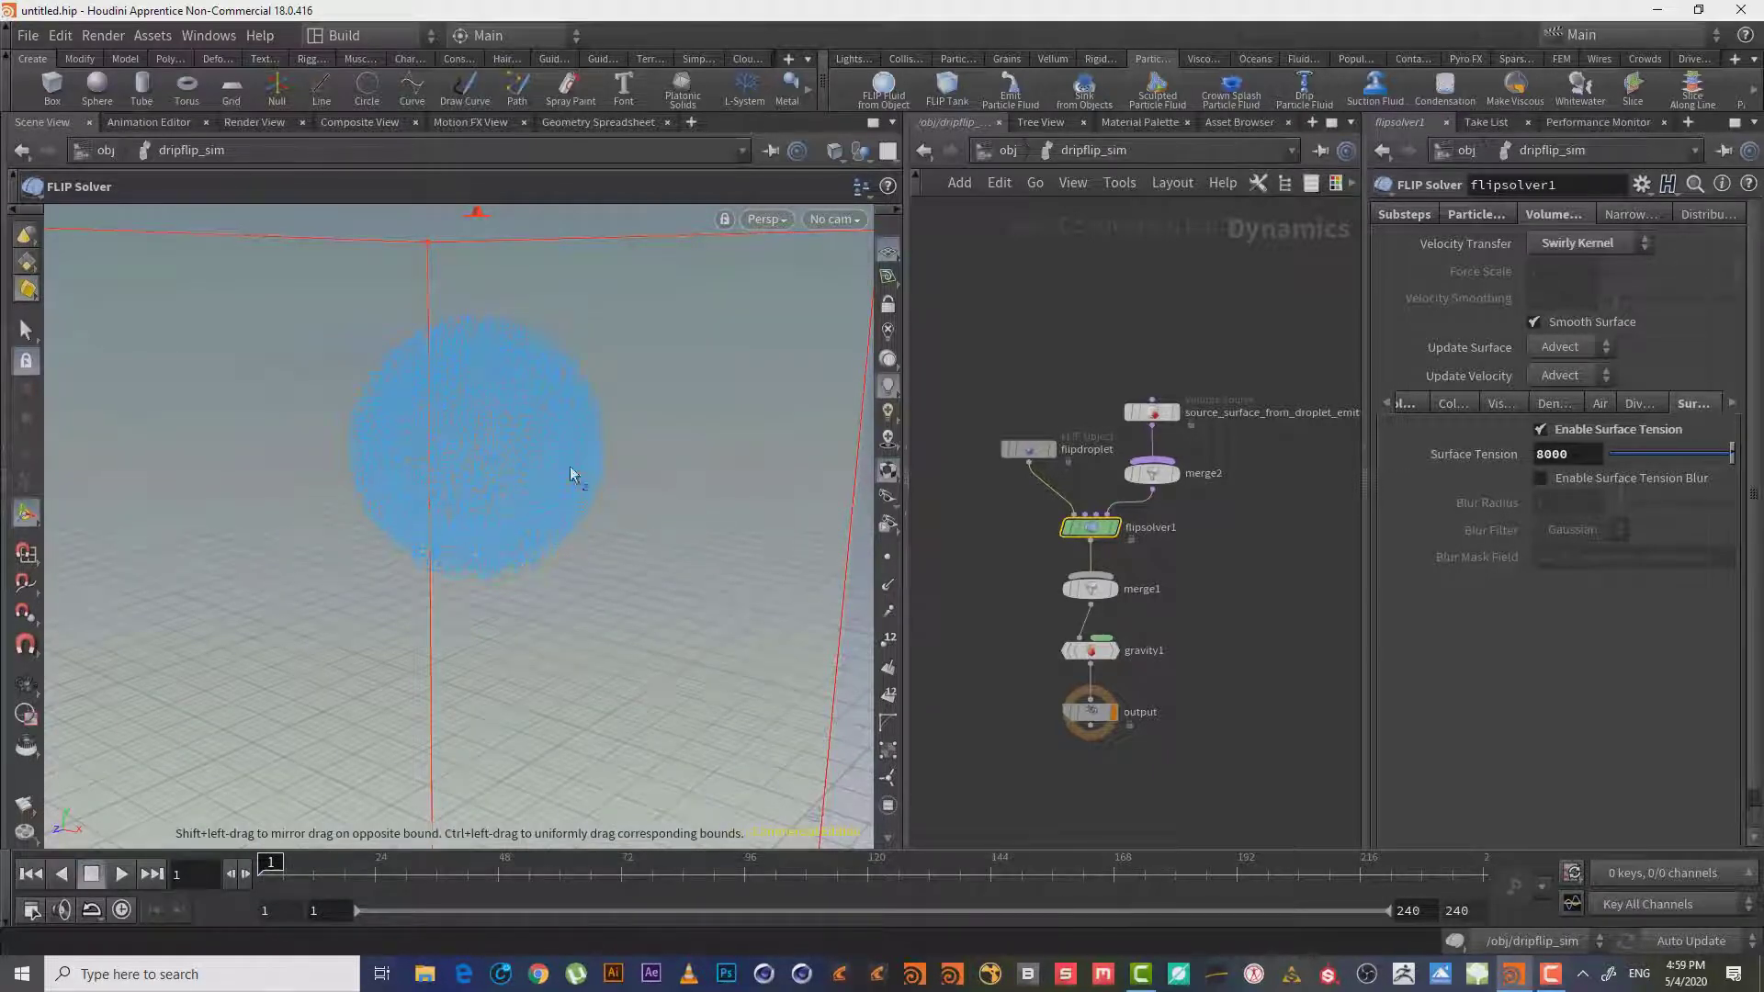
key(Up)
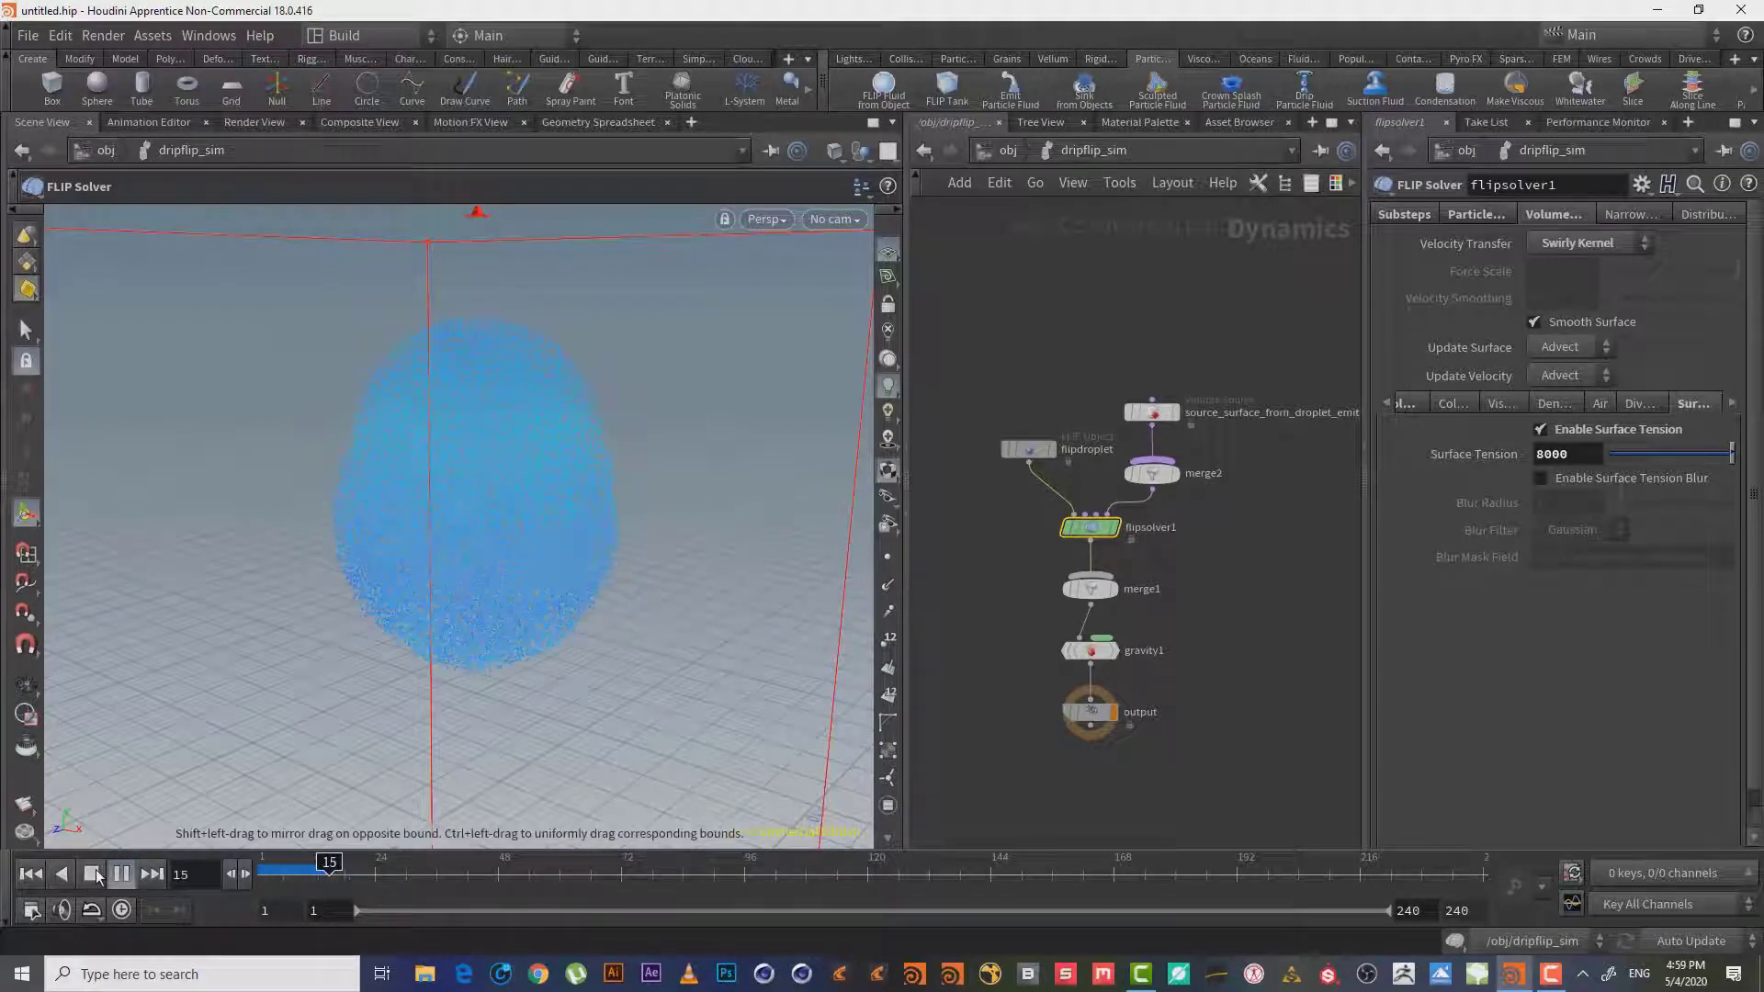
Stop Houdini playback and play the MPlay flipbook from frame 1 to frame 108.
key(Escape)
click(1550, 973)
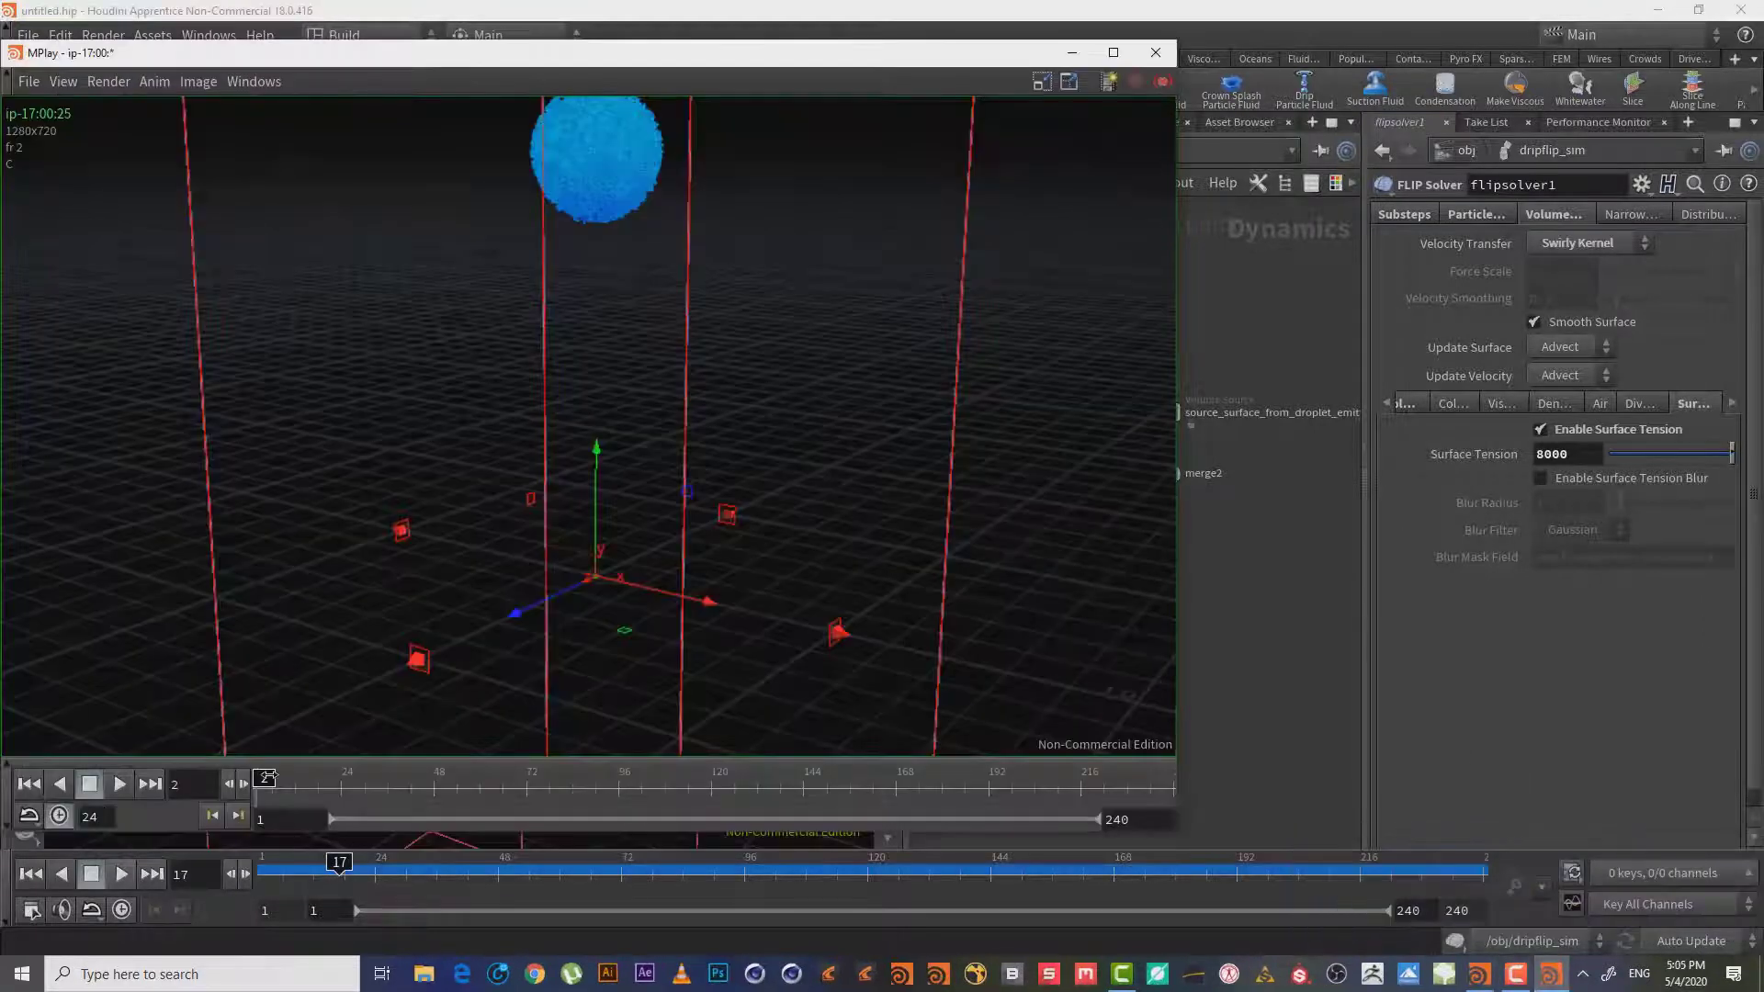
drag(265, 779, 246, 780)
click(121, 783)
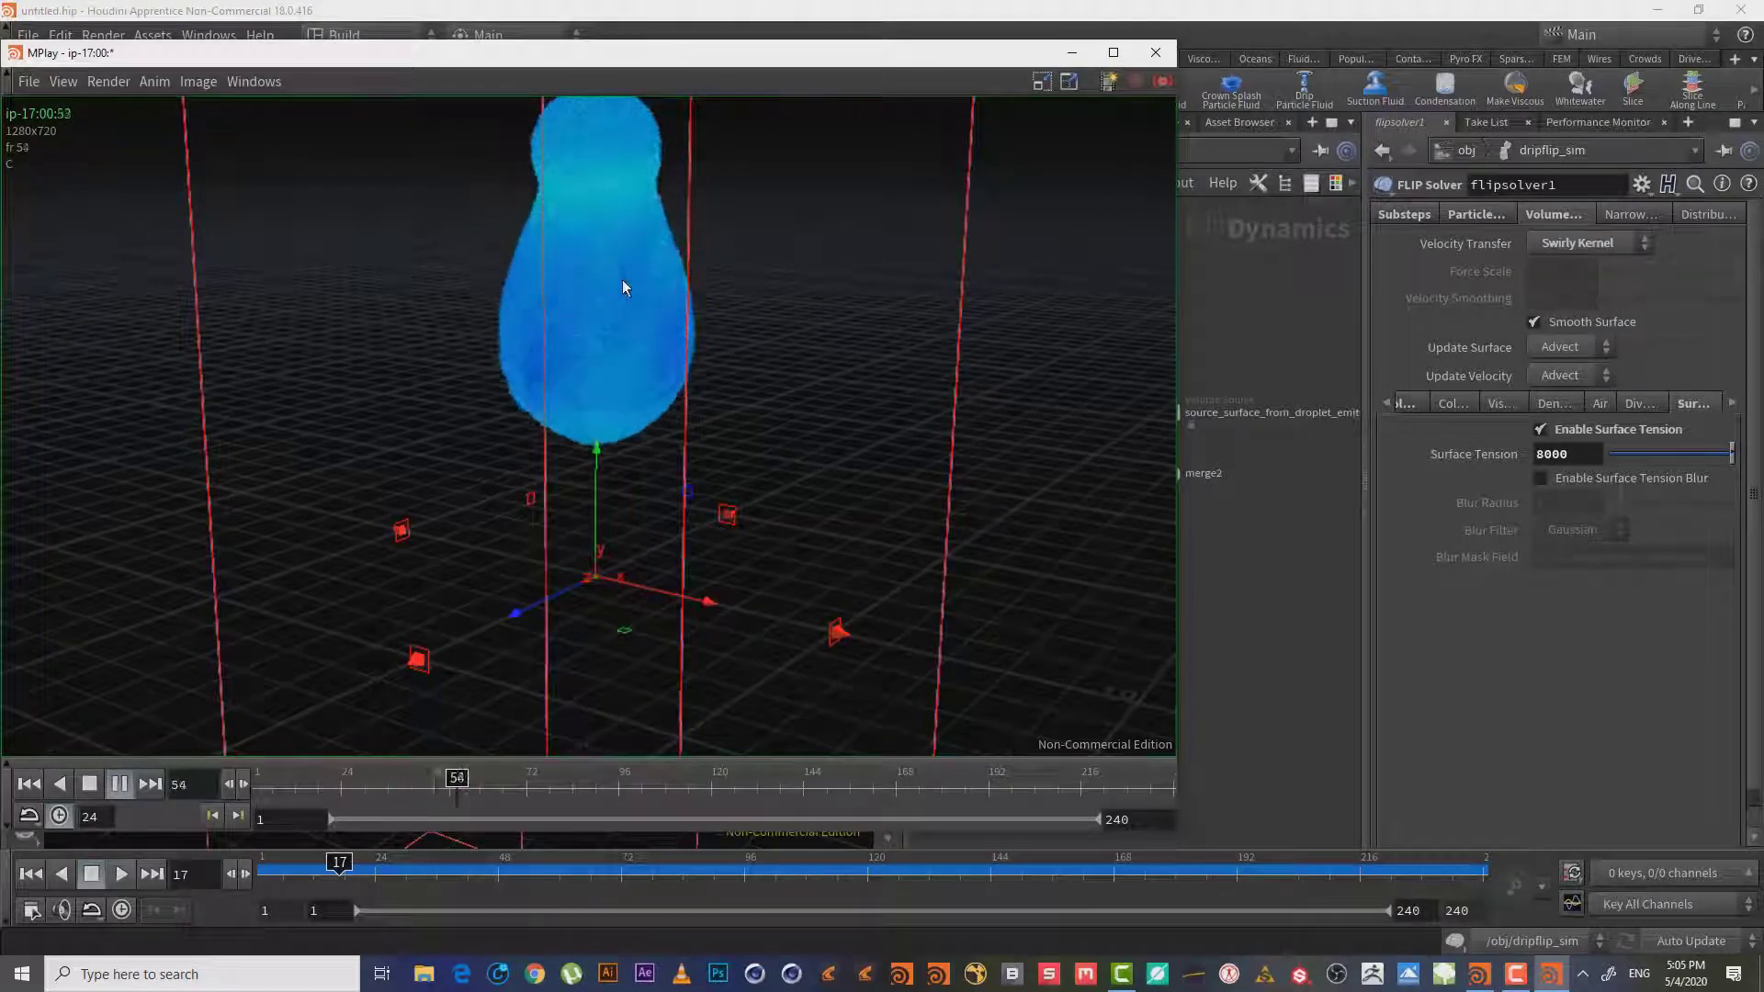
click(101, 788)
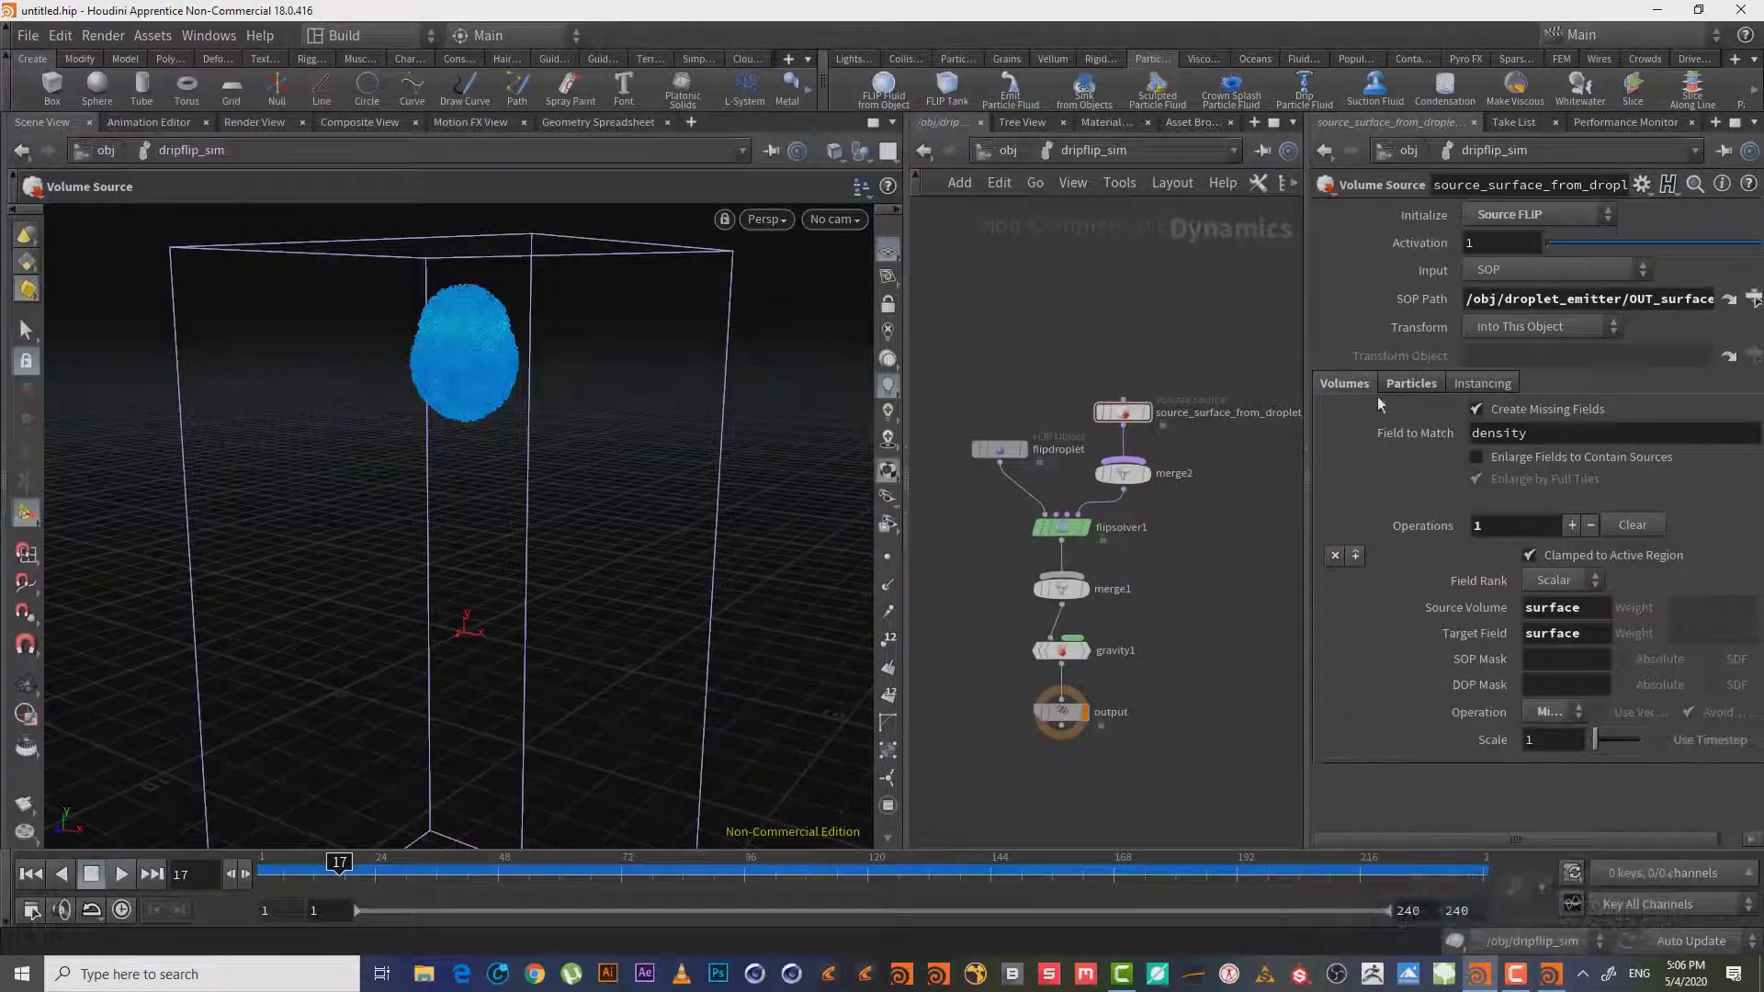
Jump from the source's SOP Path to the emitter and select the fluid_droplet sphere.
click(1123, 412)
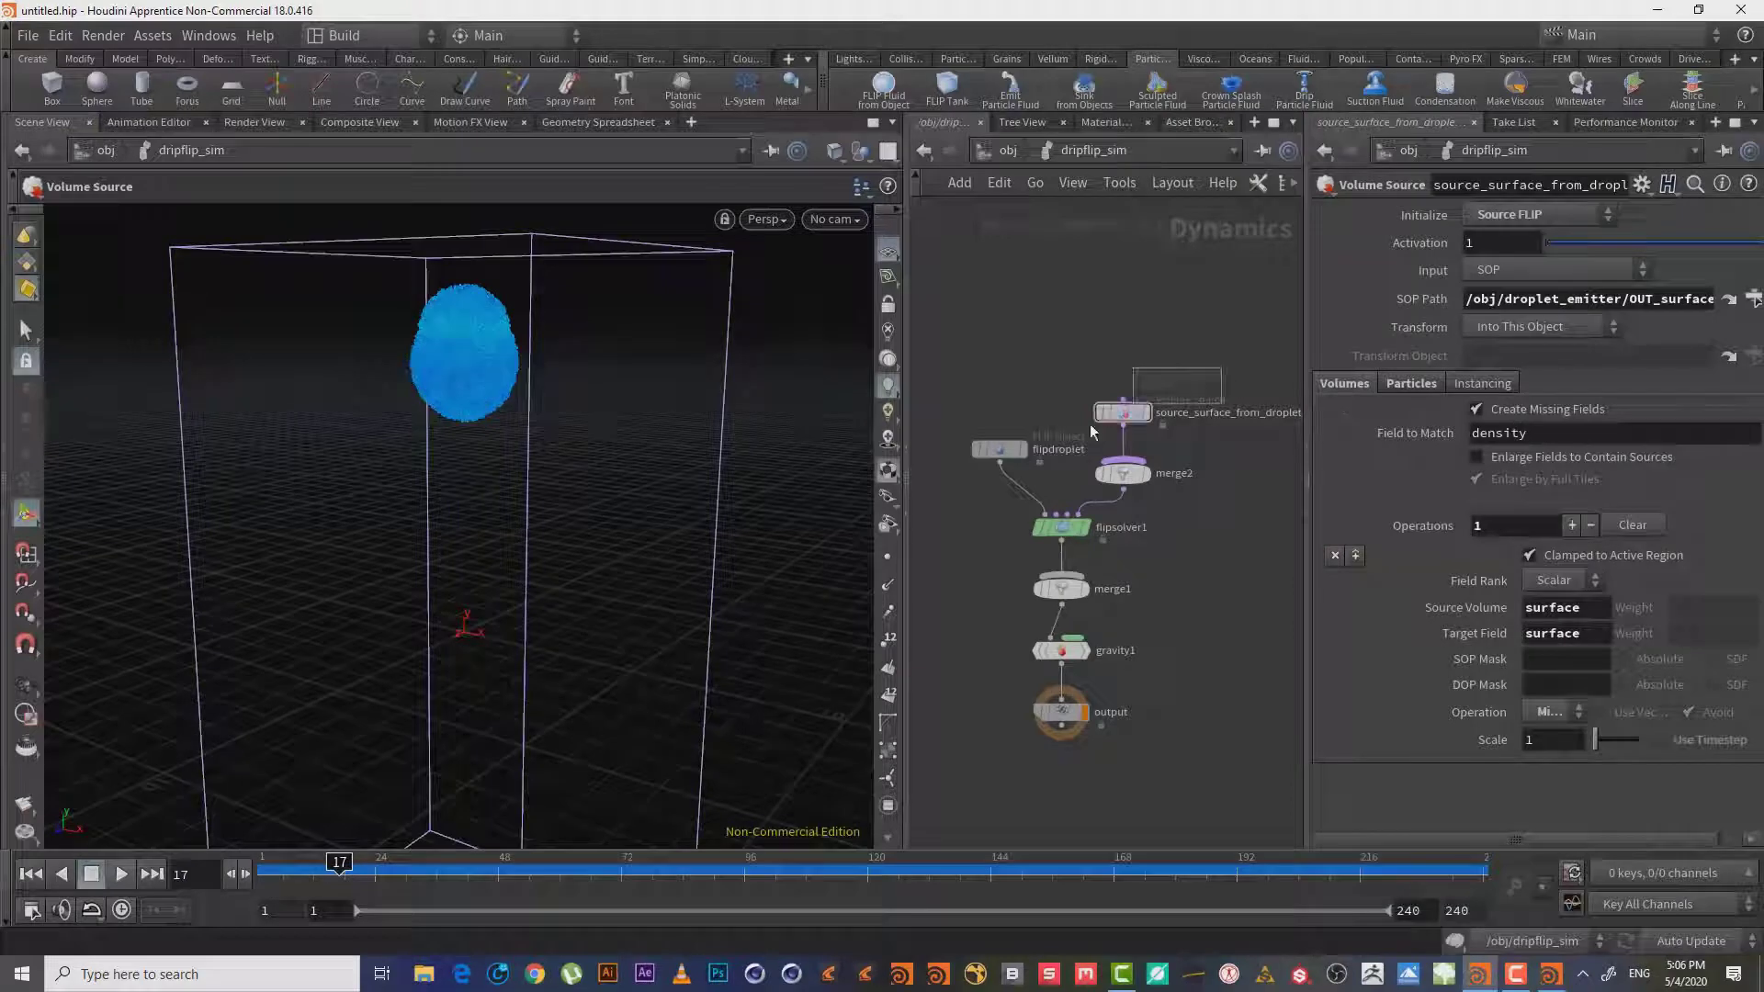
click(1725, 301)
middle_drag(1036, 439, 1178, 537)
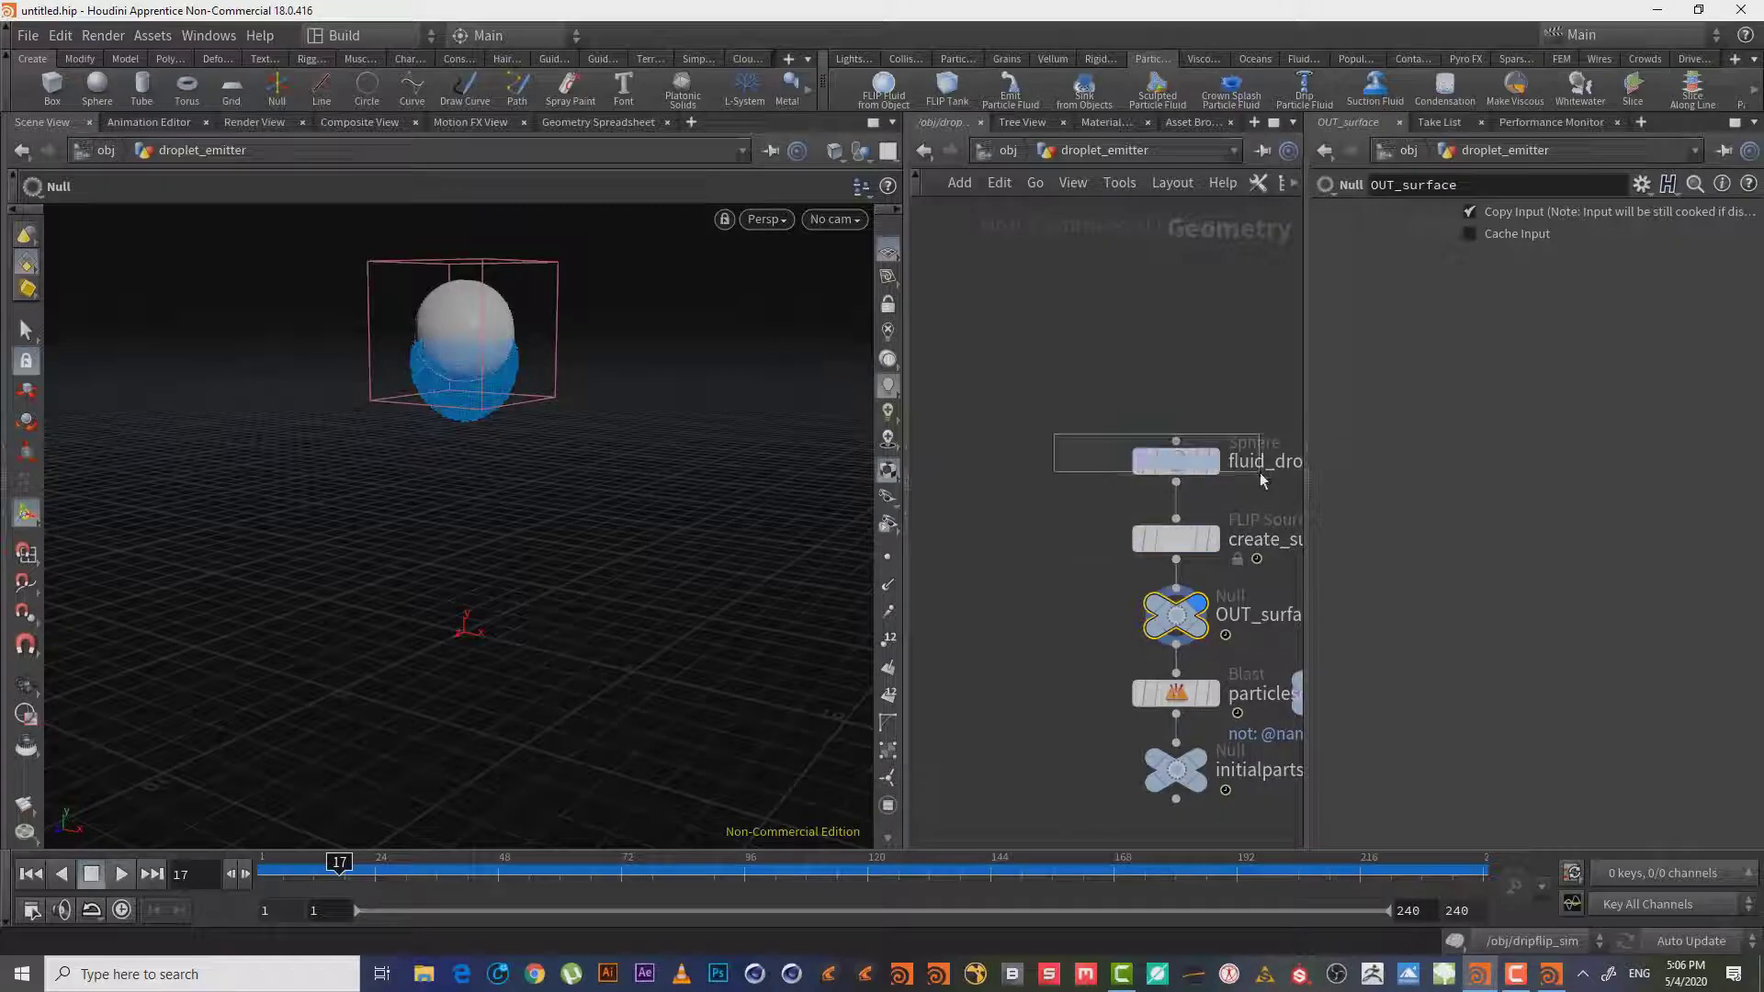
click(1259, 473)
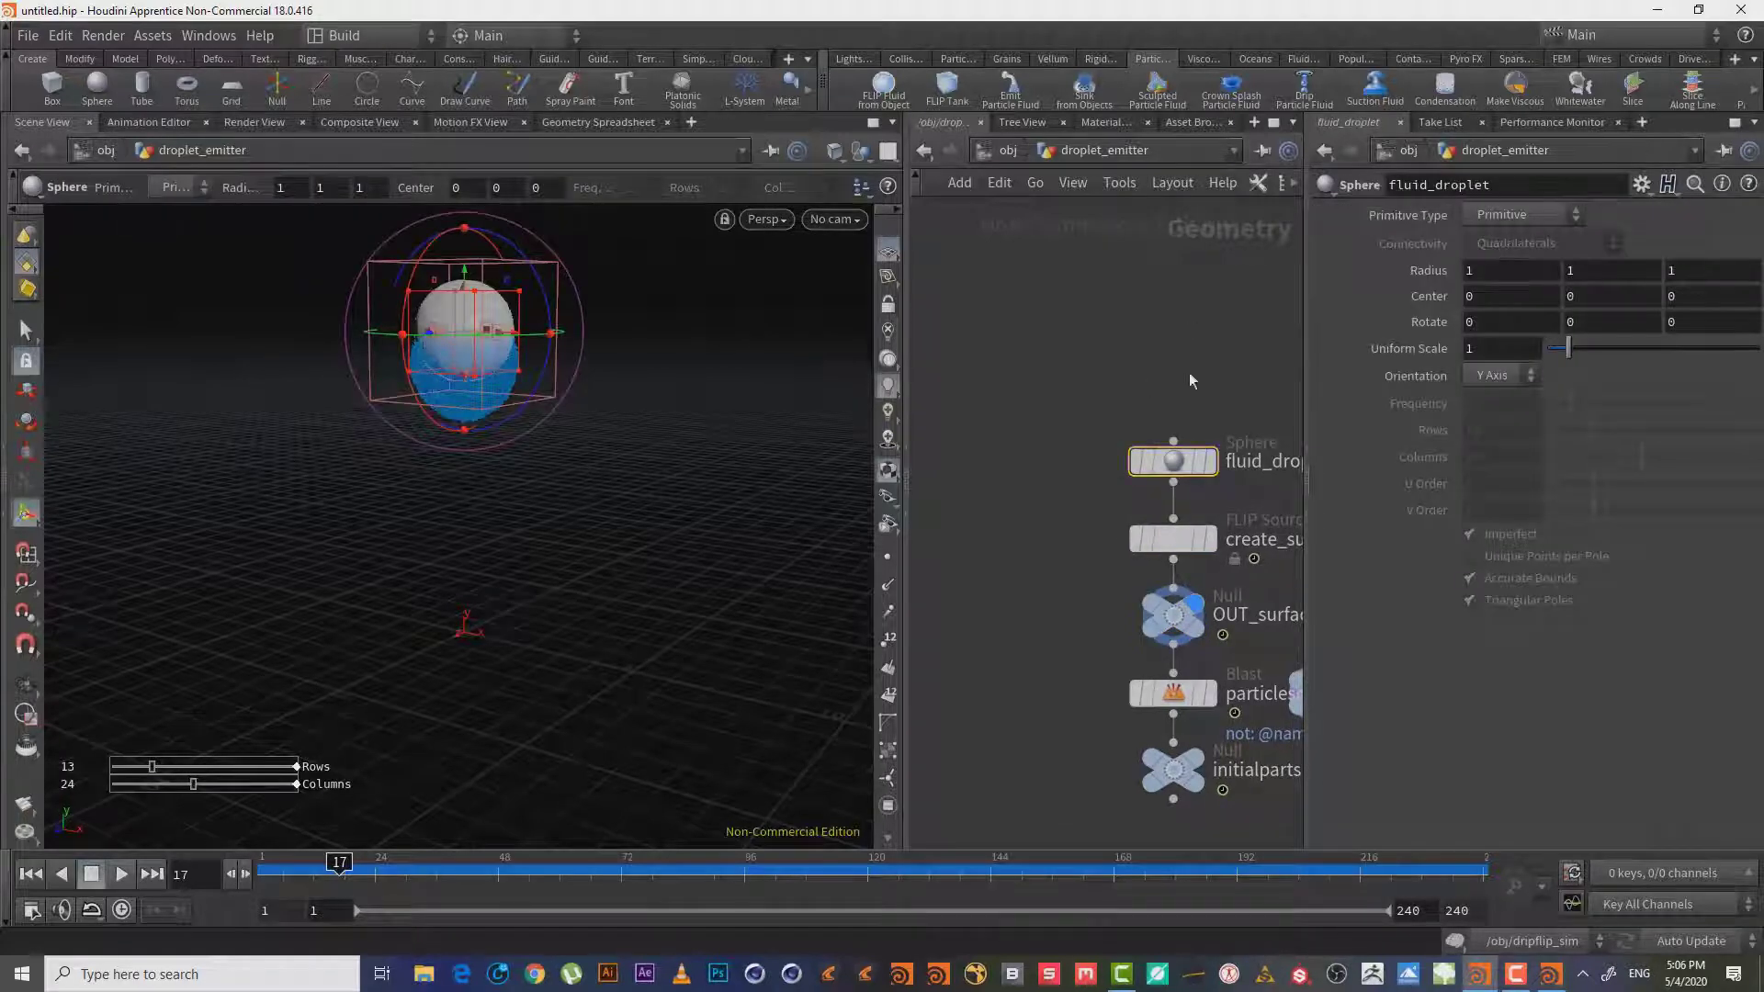
click(1502, 215)
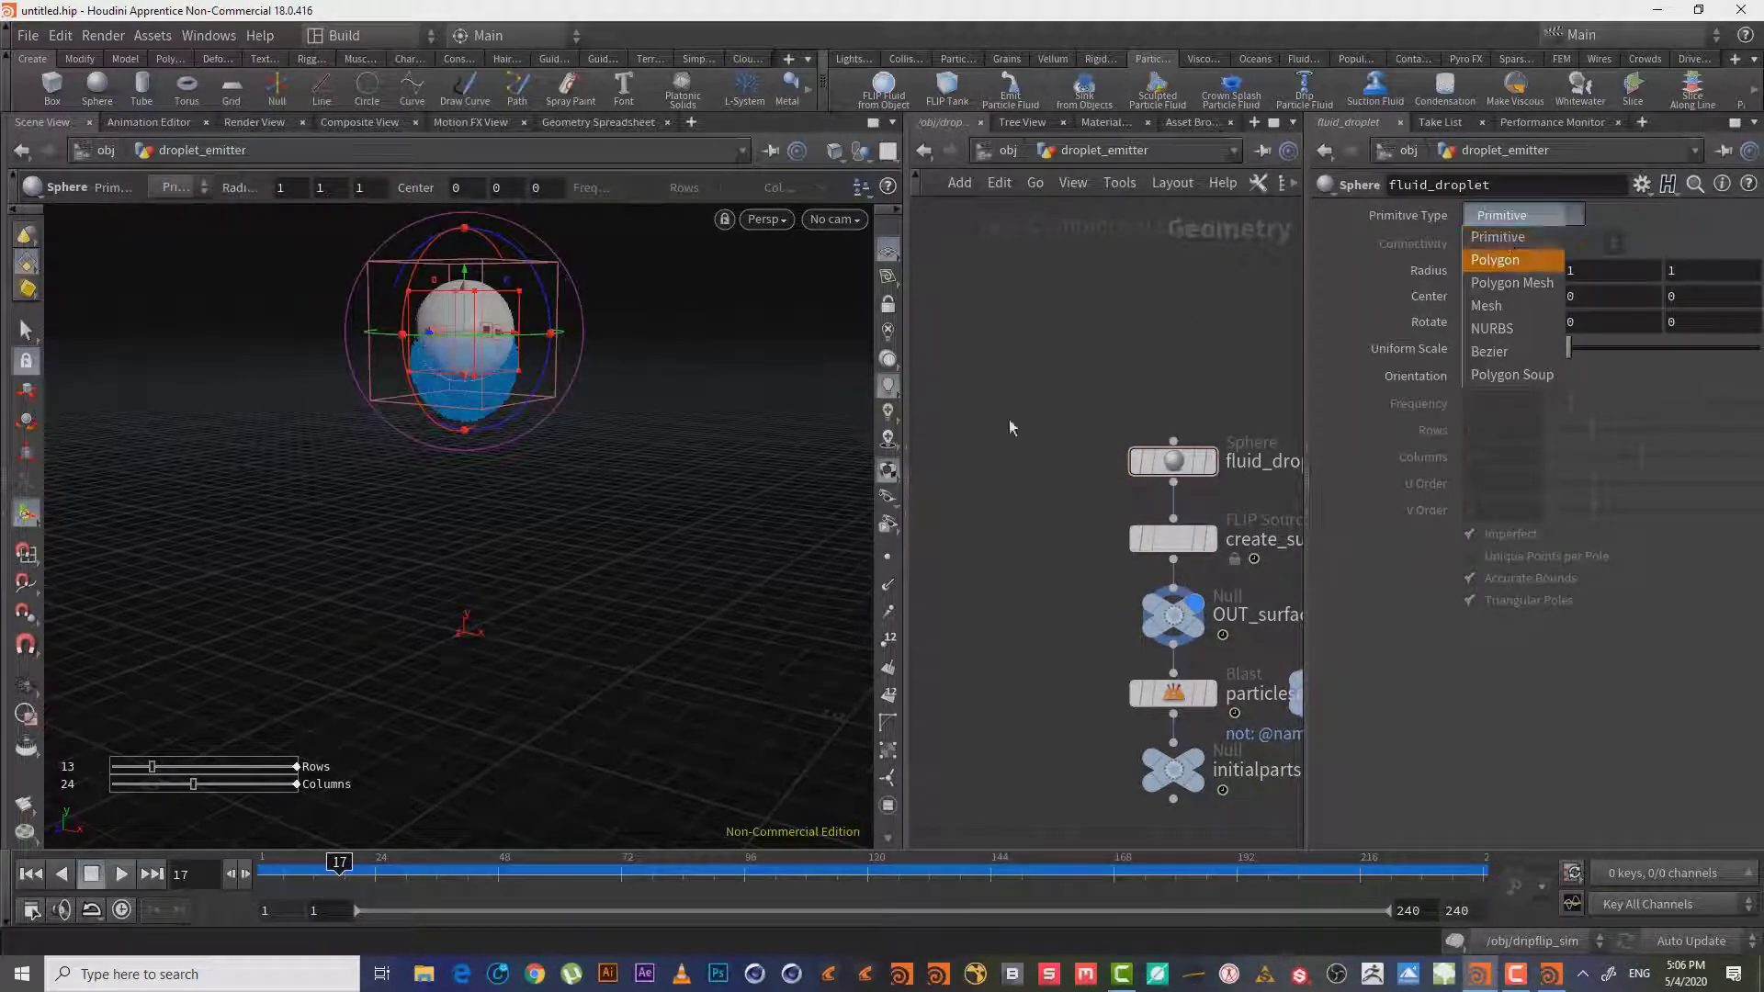
Add a Box SOP and wire box1 into create_surface.
key(Tab)
text(labs)
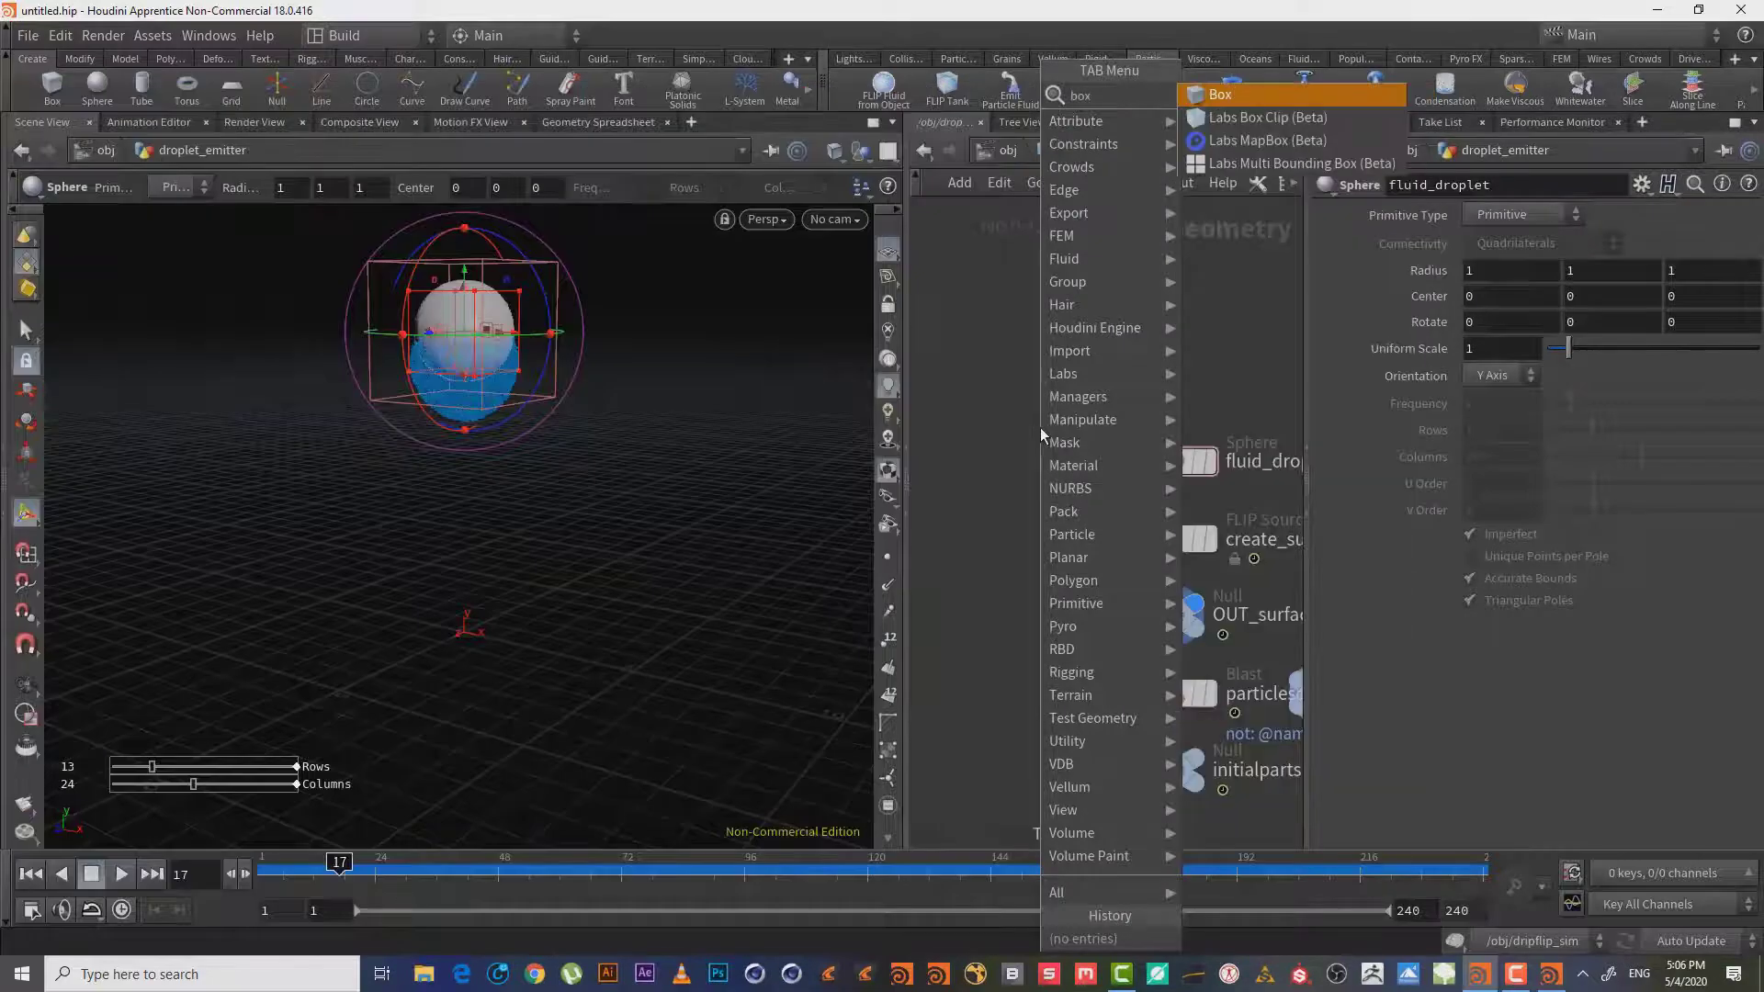
key(Escape)
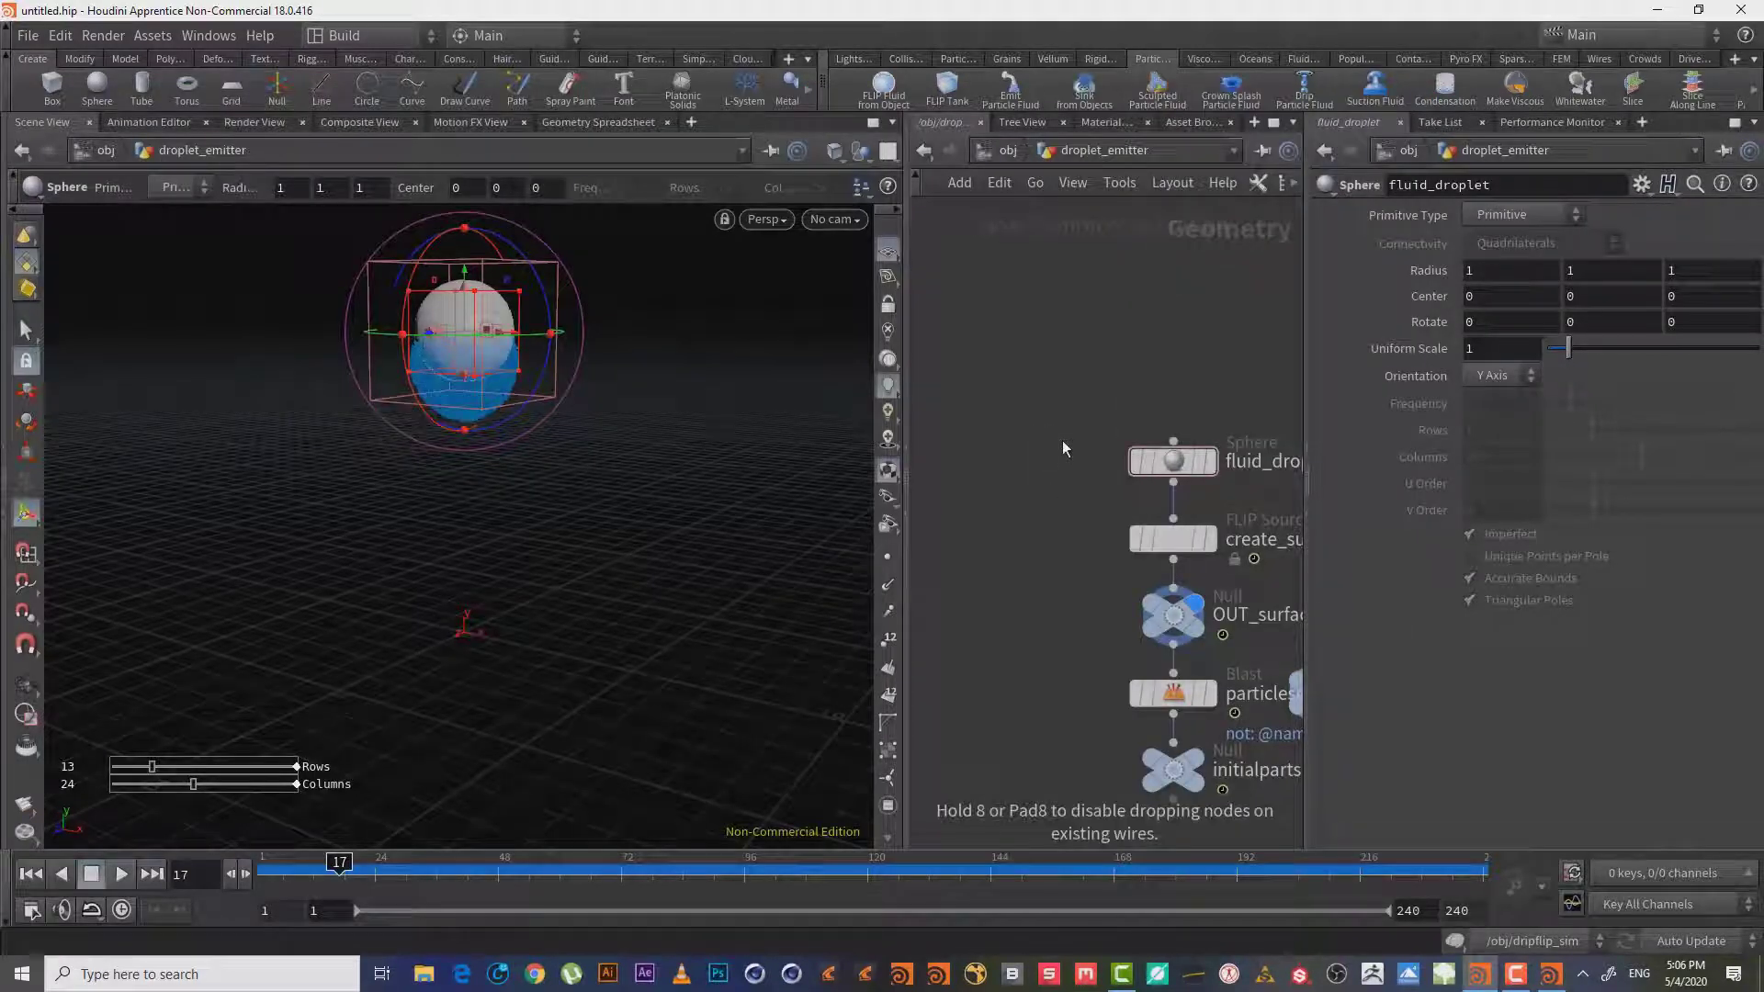
click(1039, 438)
click(31, 873)
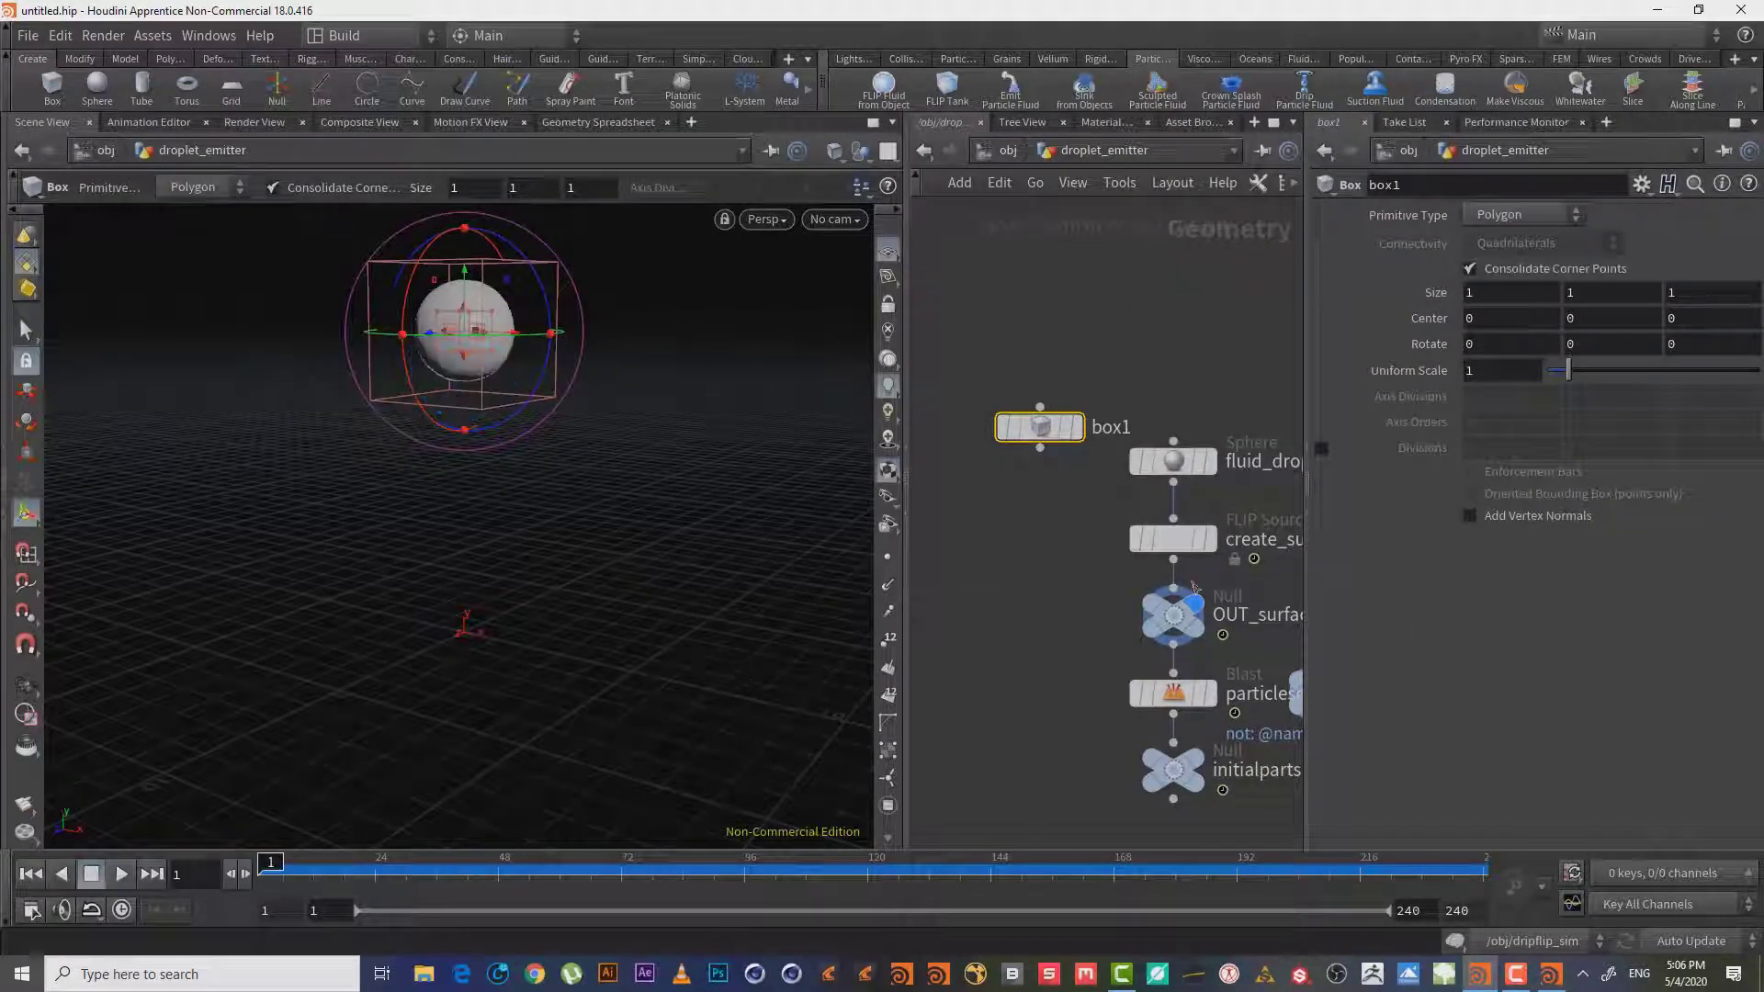
click(1041, 444)
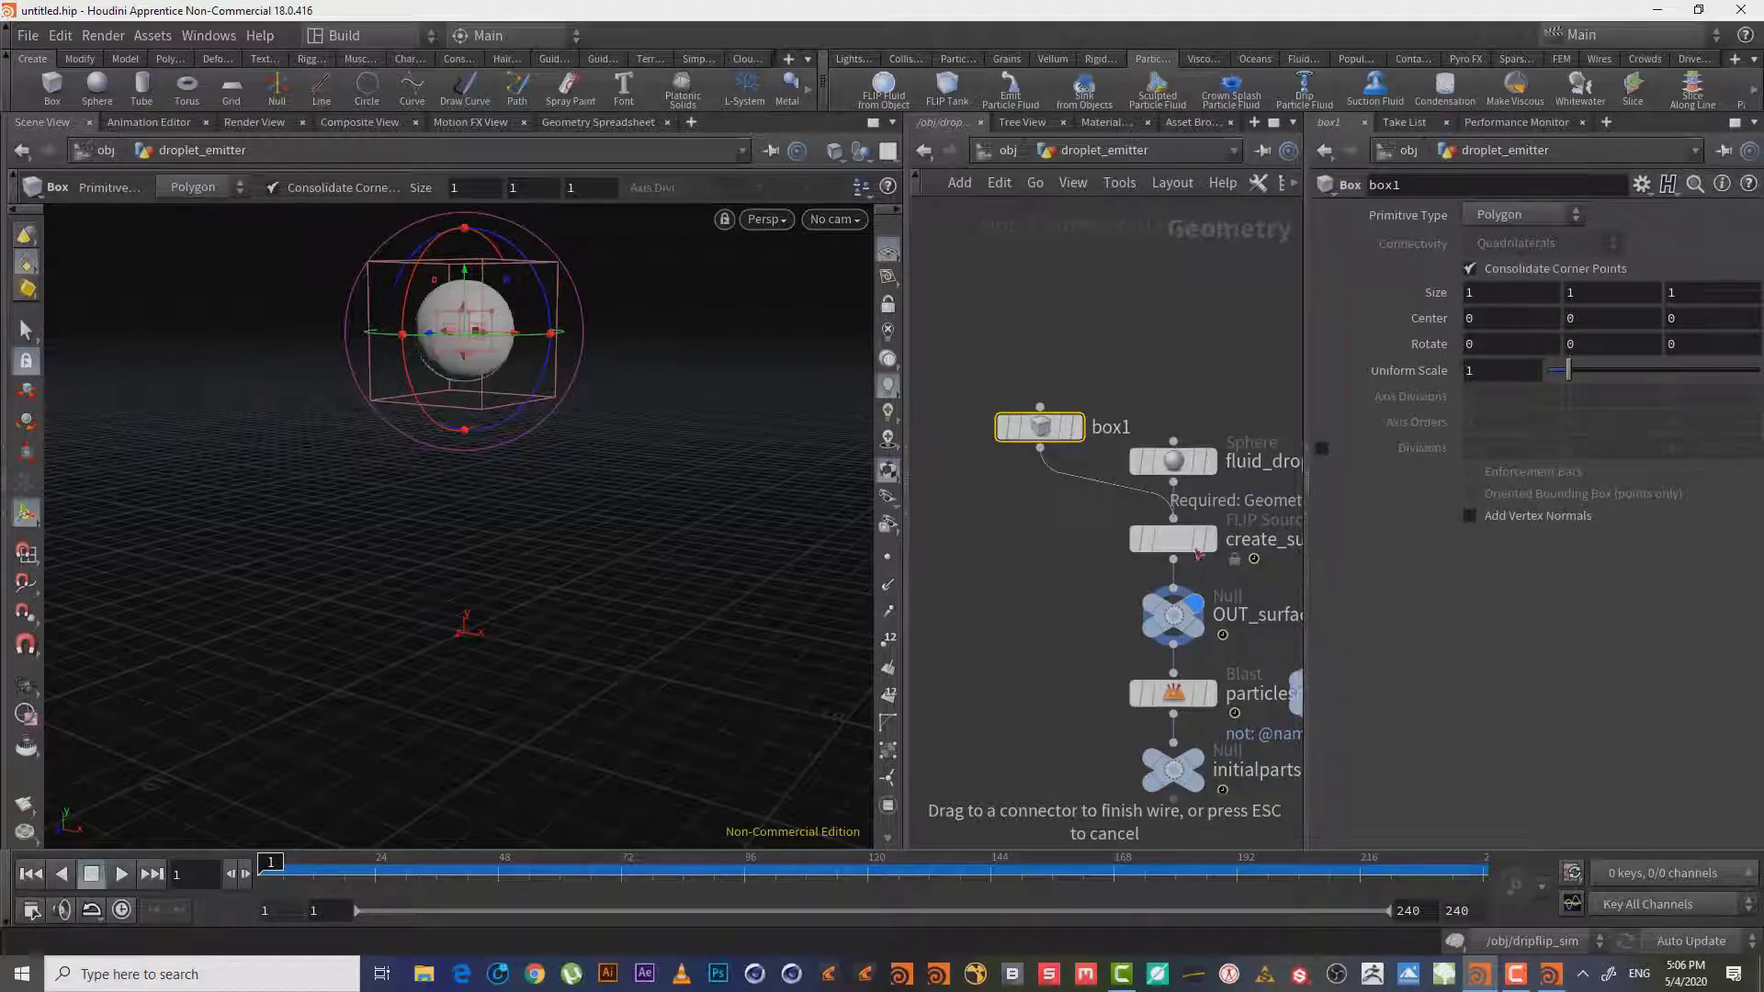
click(1172, 522)
Move the fluid_droplet sphere aside and return to the dripflip_sim network.
drag(1173, 461, 1198, 318)
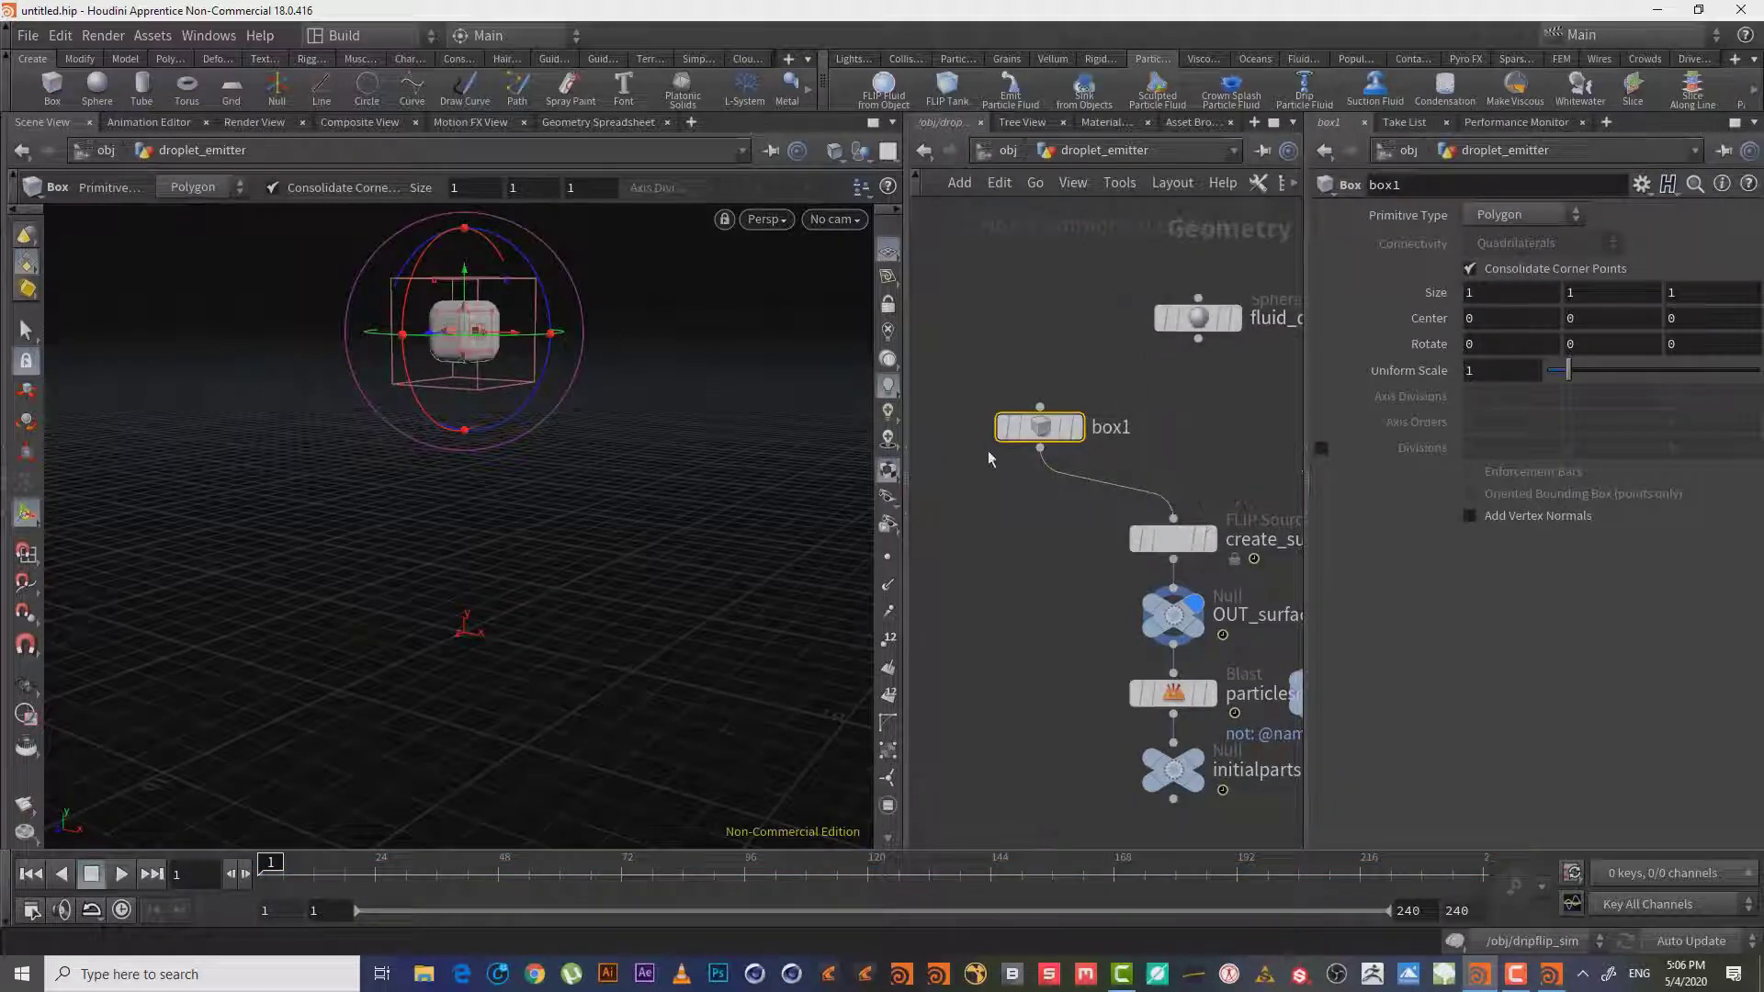
key(Escape)
scroll(721, 316, up, 5)
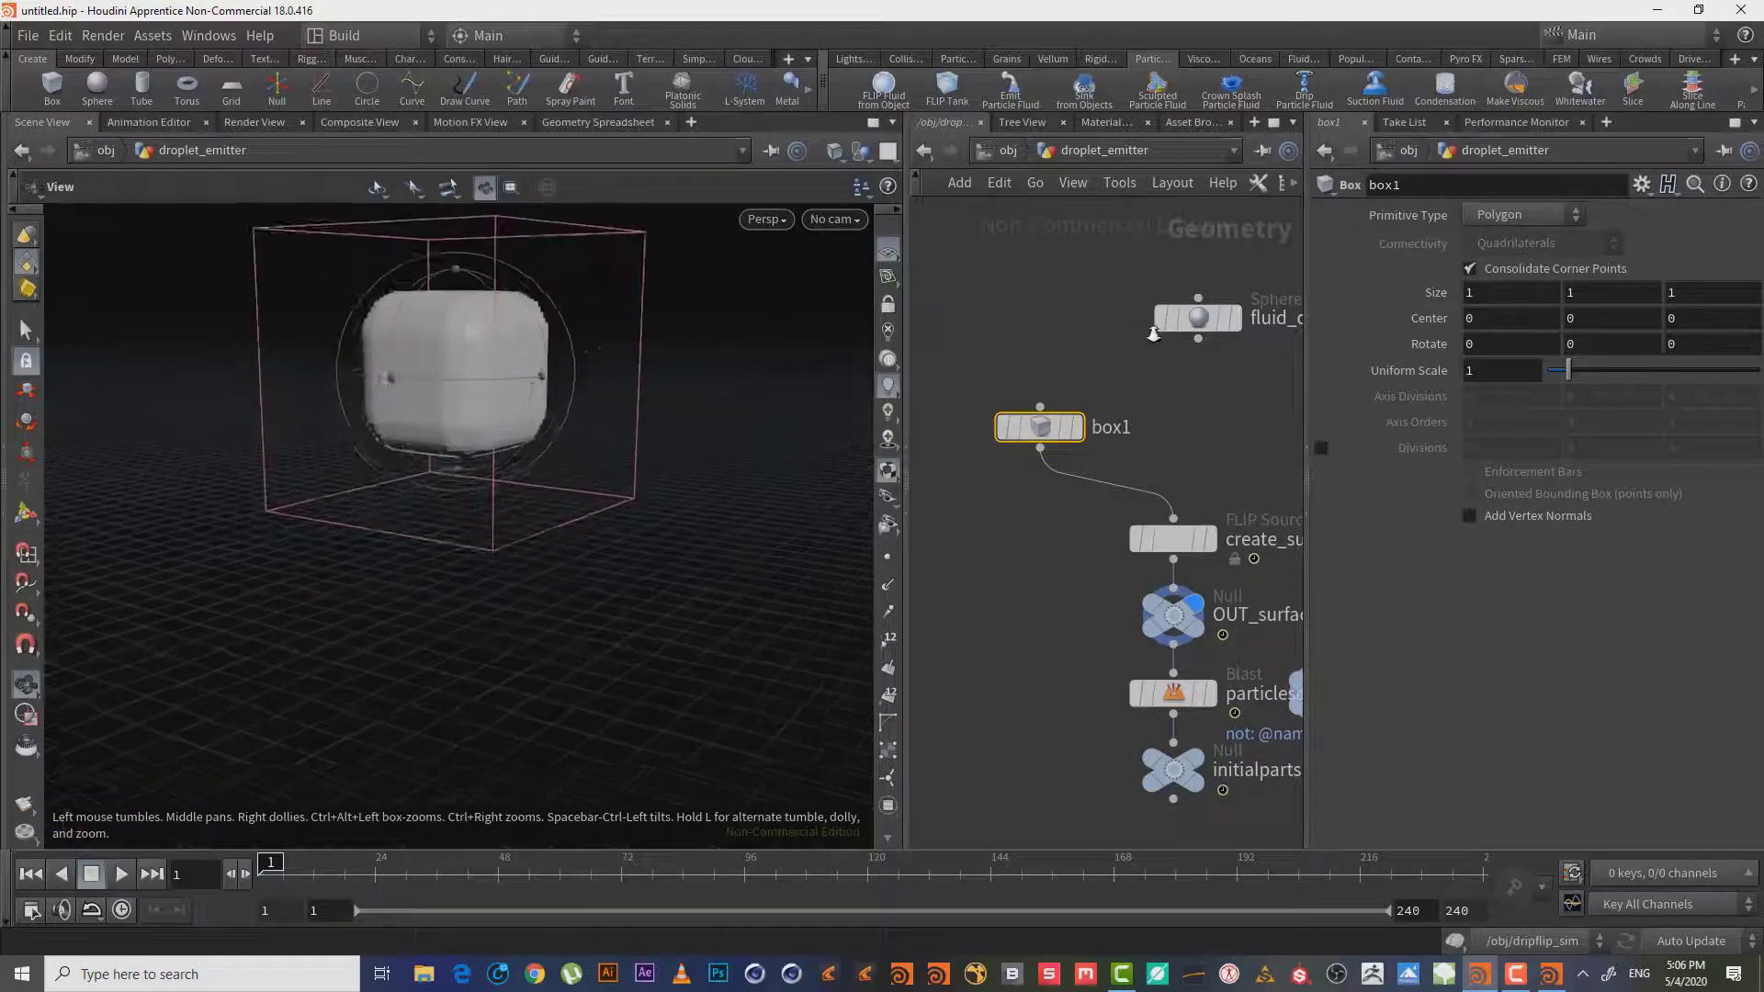
key(Return)
click(922, 151)
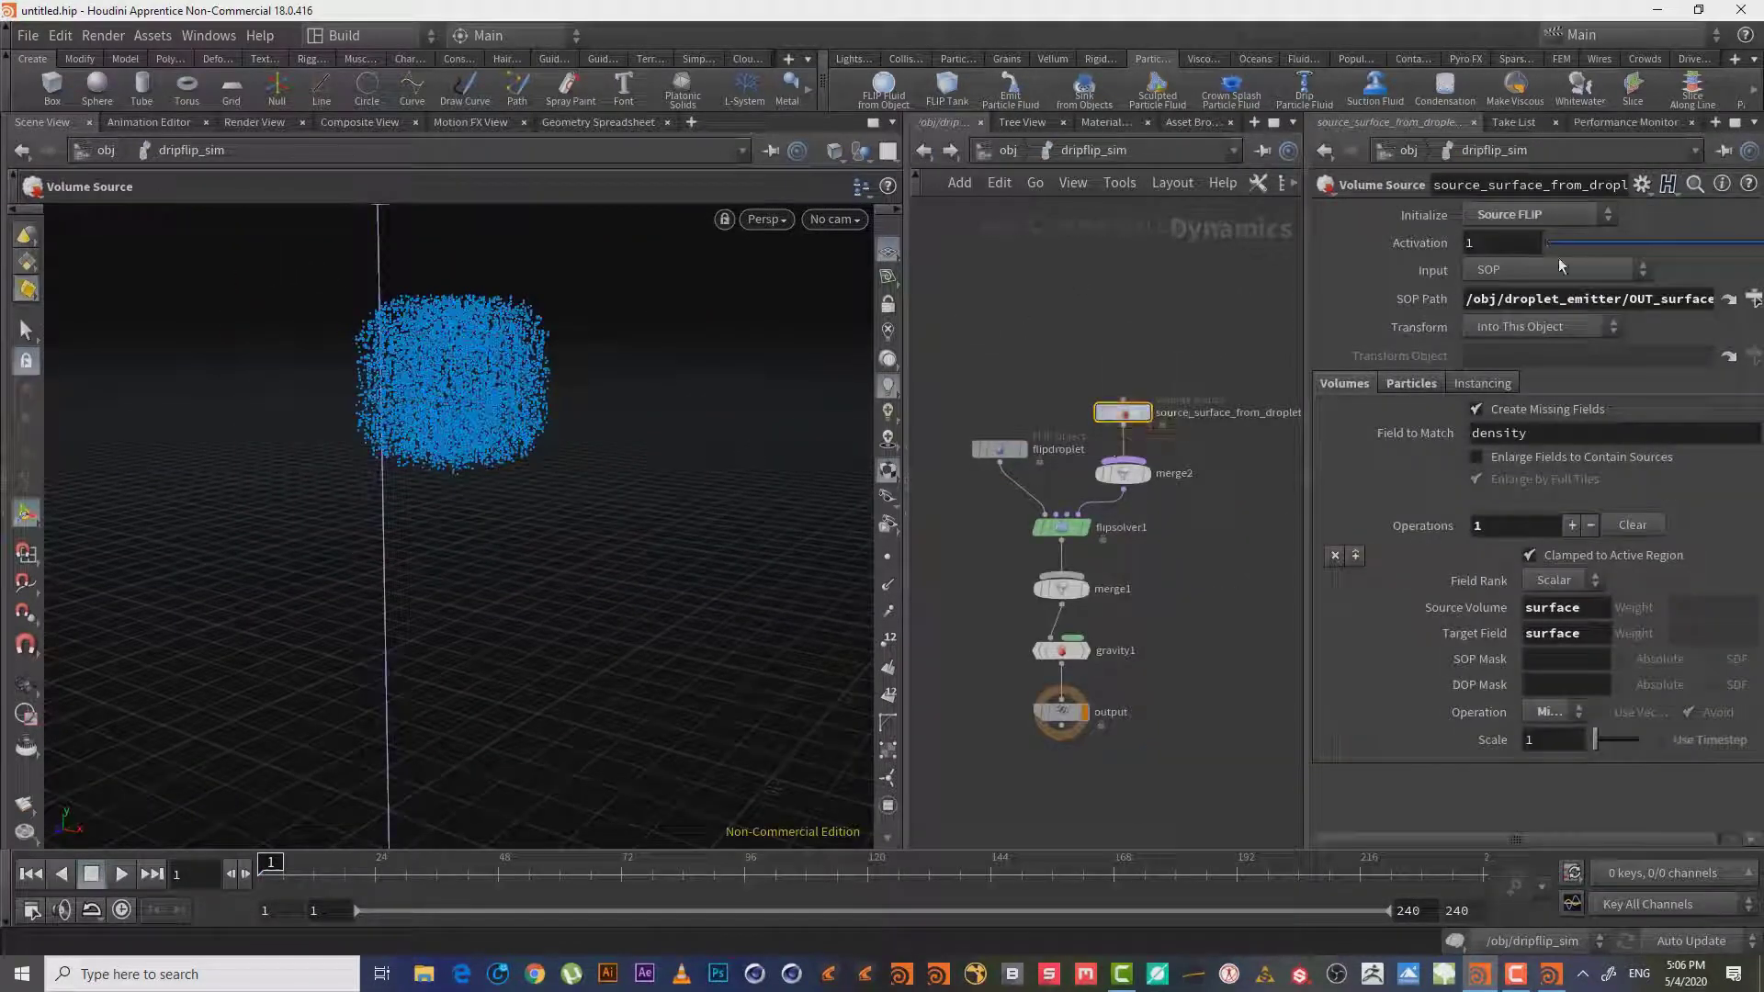
mouse_move(1346, 270)
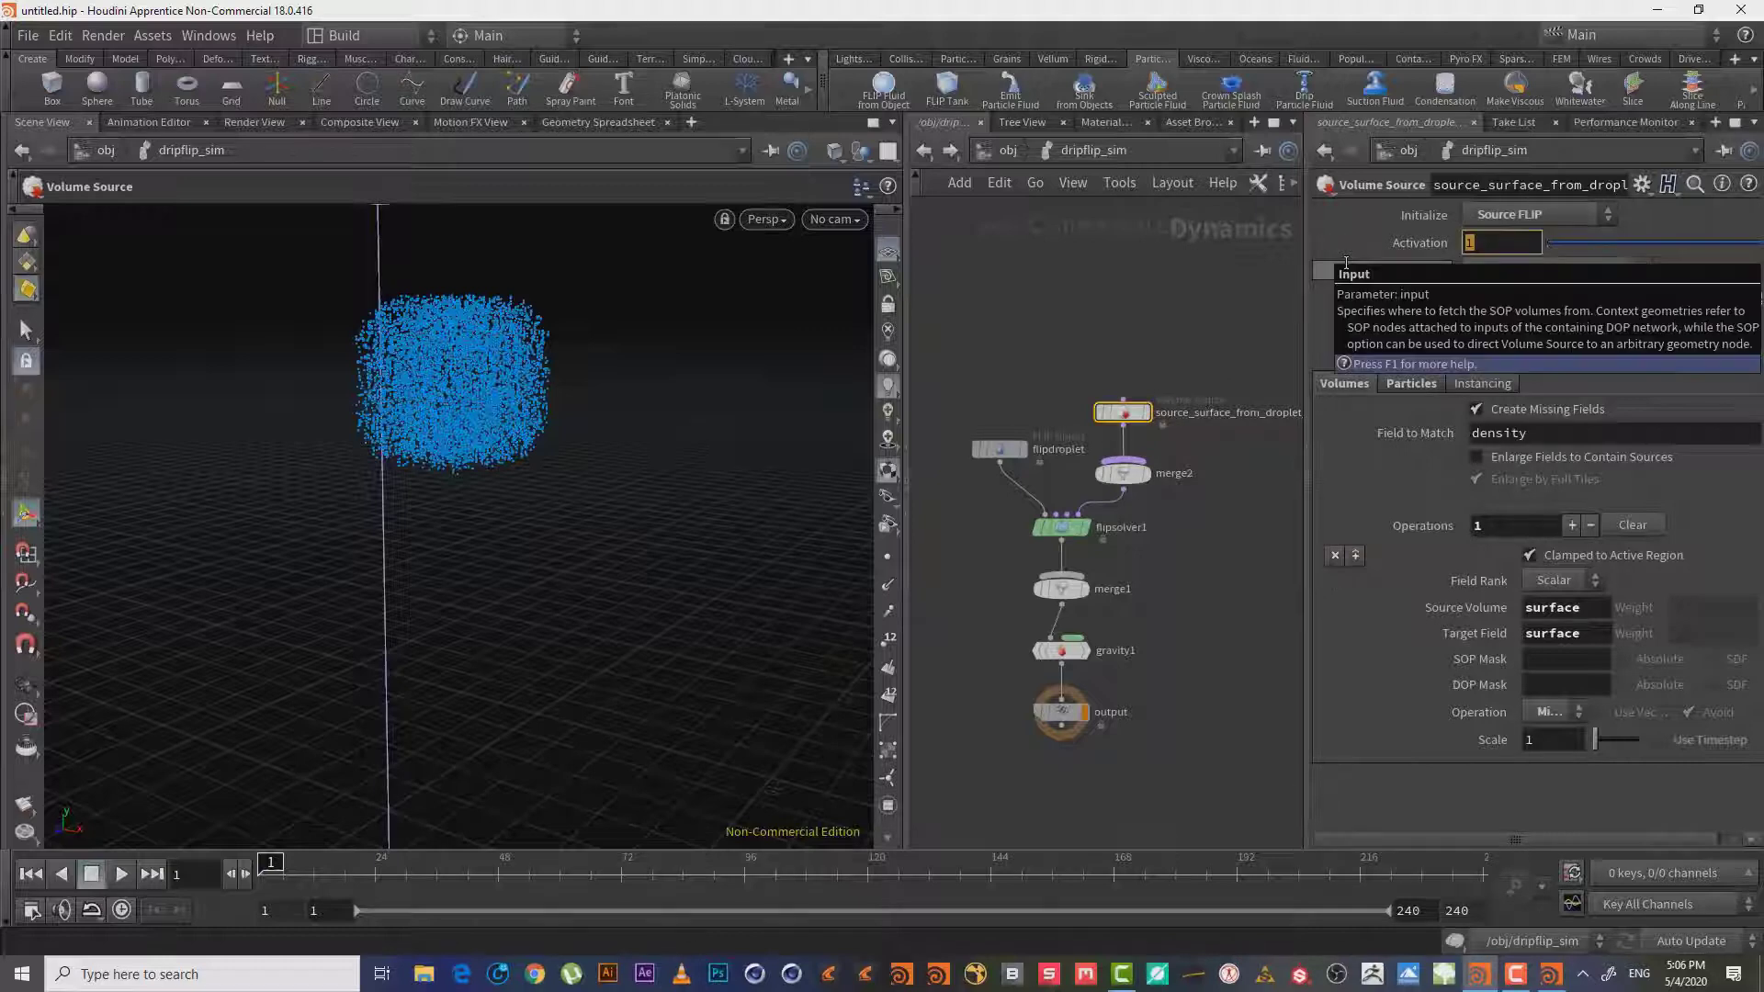
text($FF=)
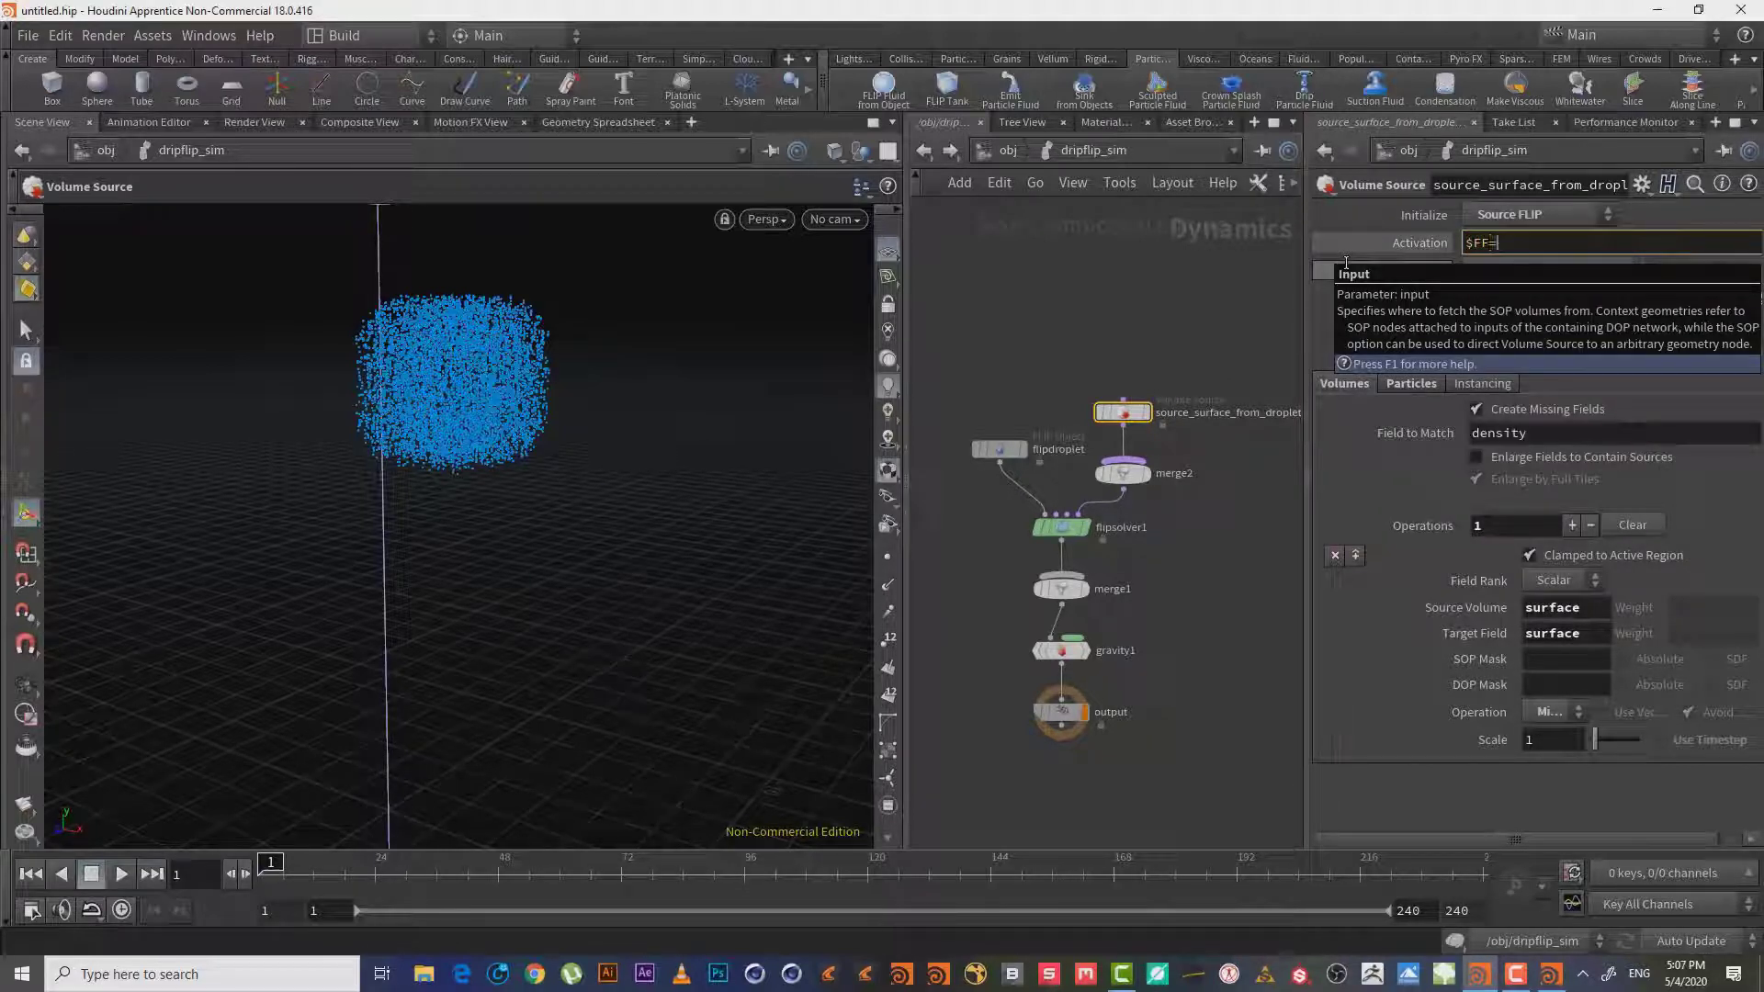
Set the Volume Source Activation to $FF=1 and check its evaluated value.
key(Return)
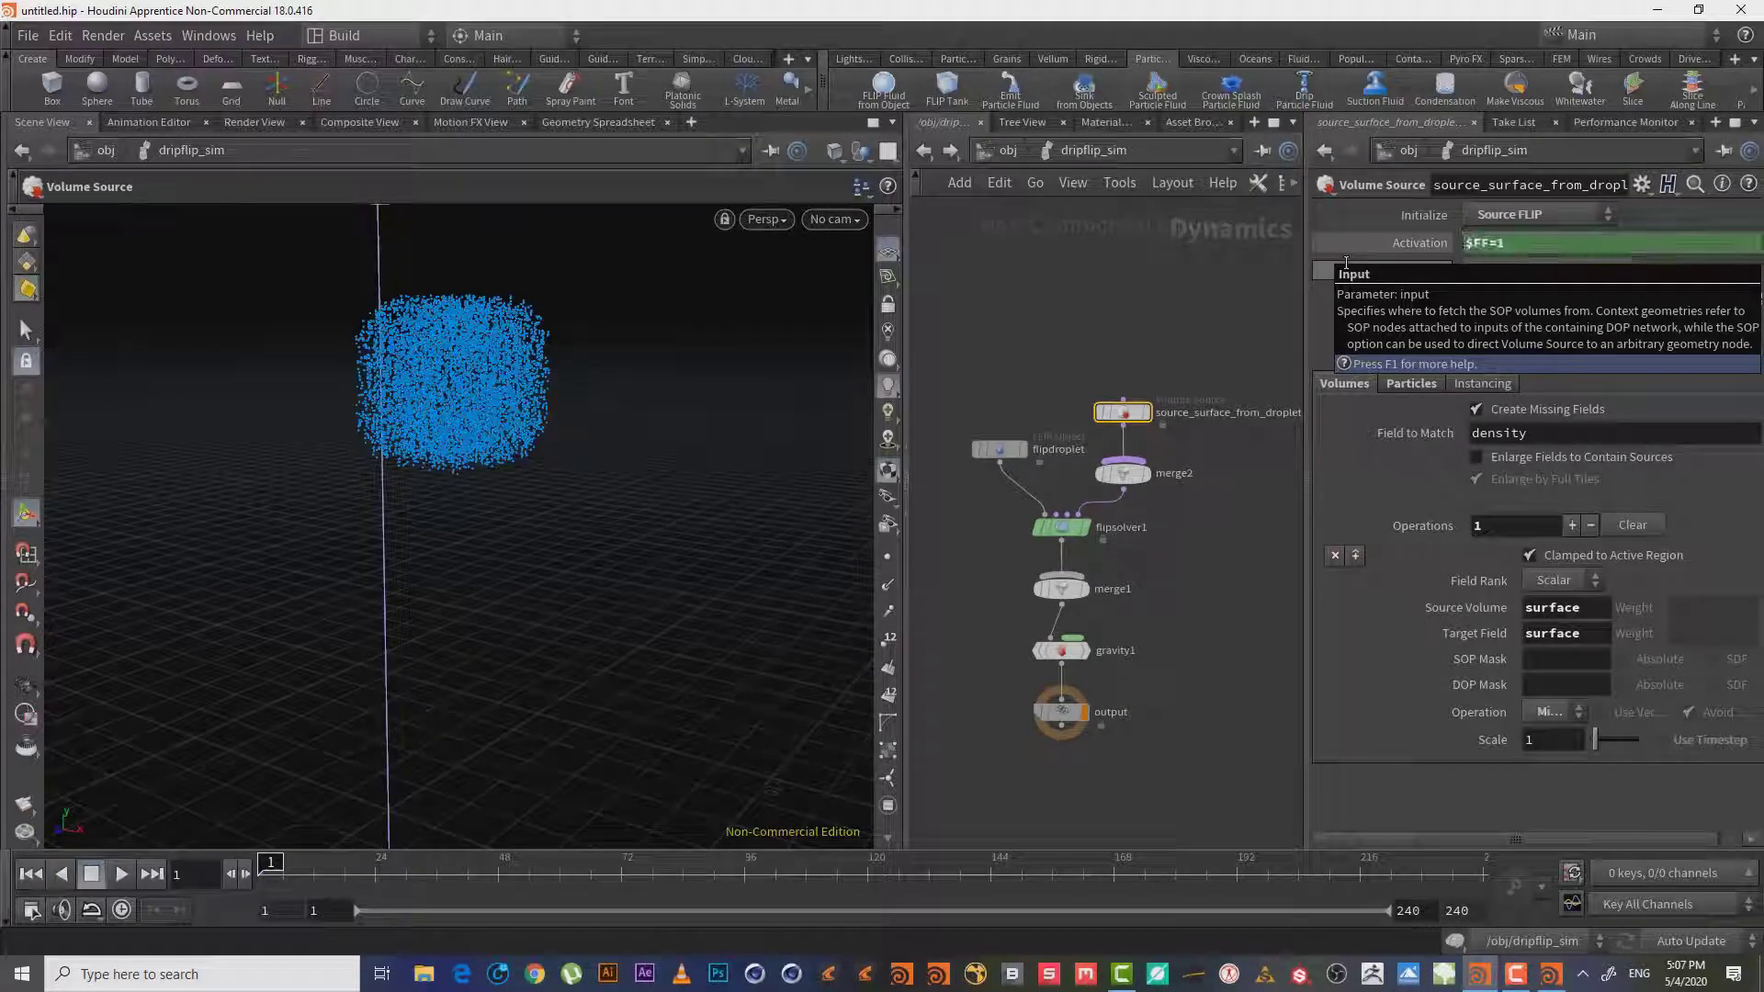
click(1421, 243)
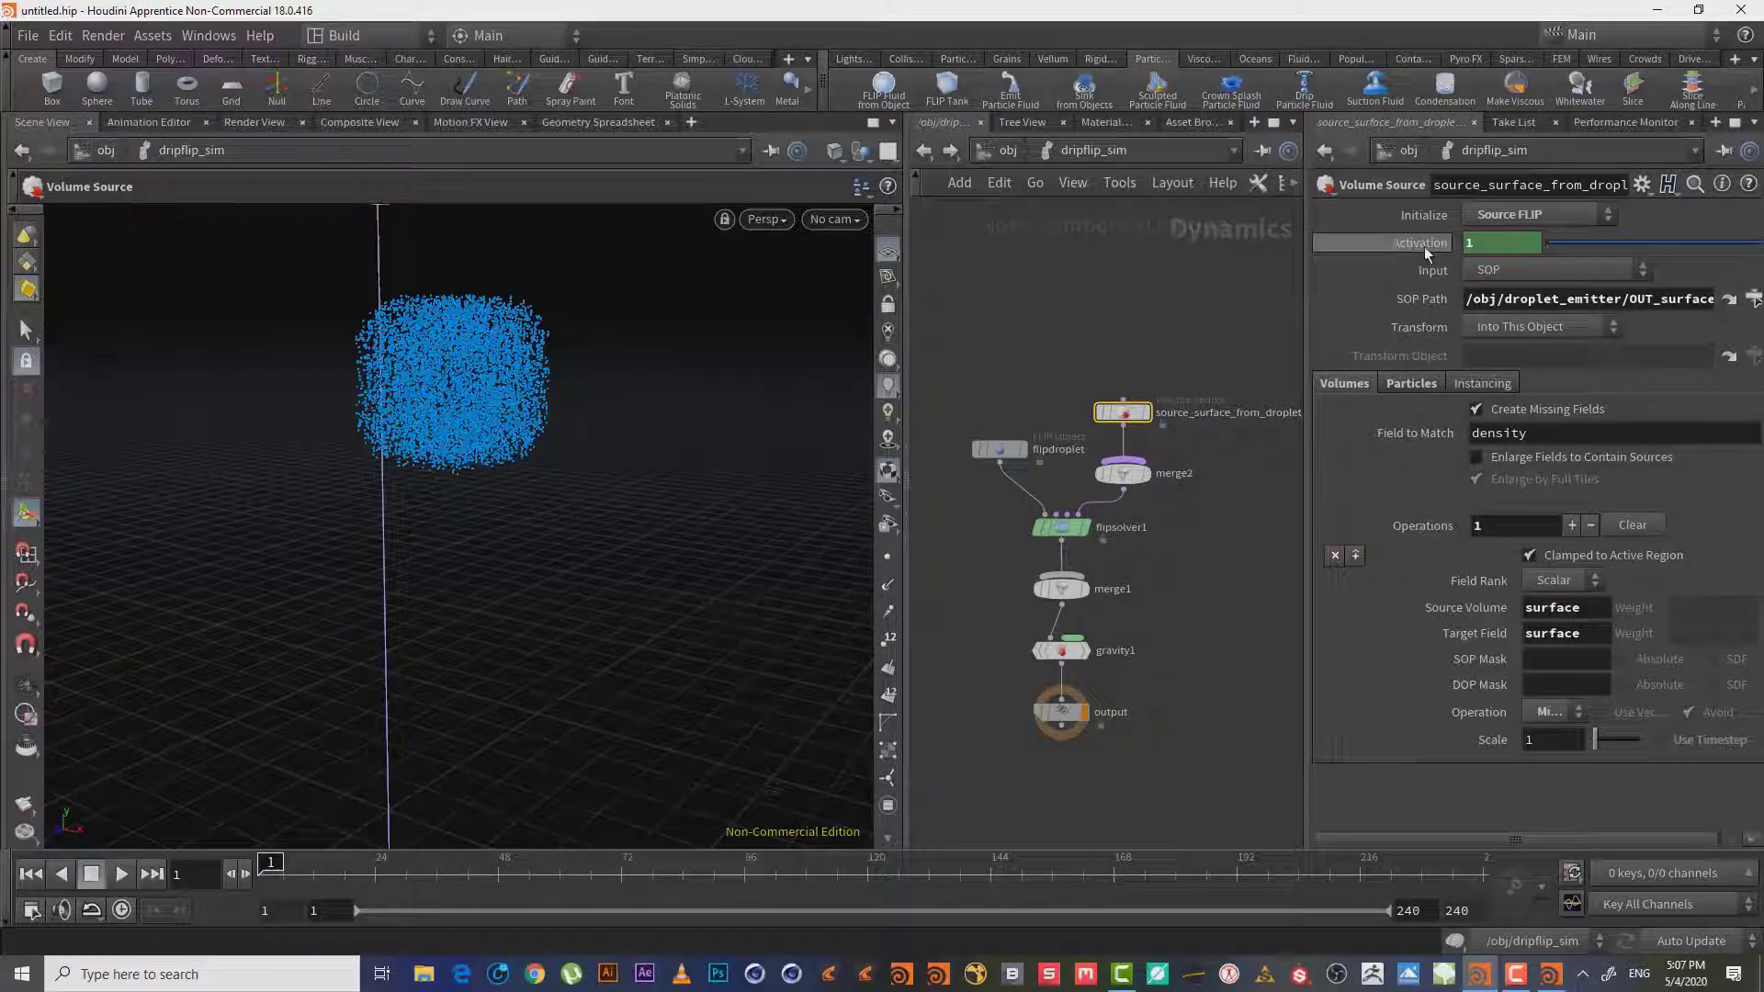
text($FF=)
key(Return)
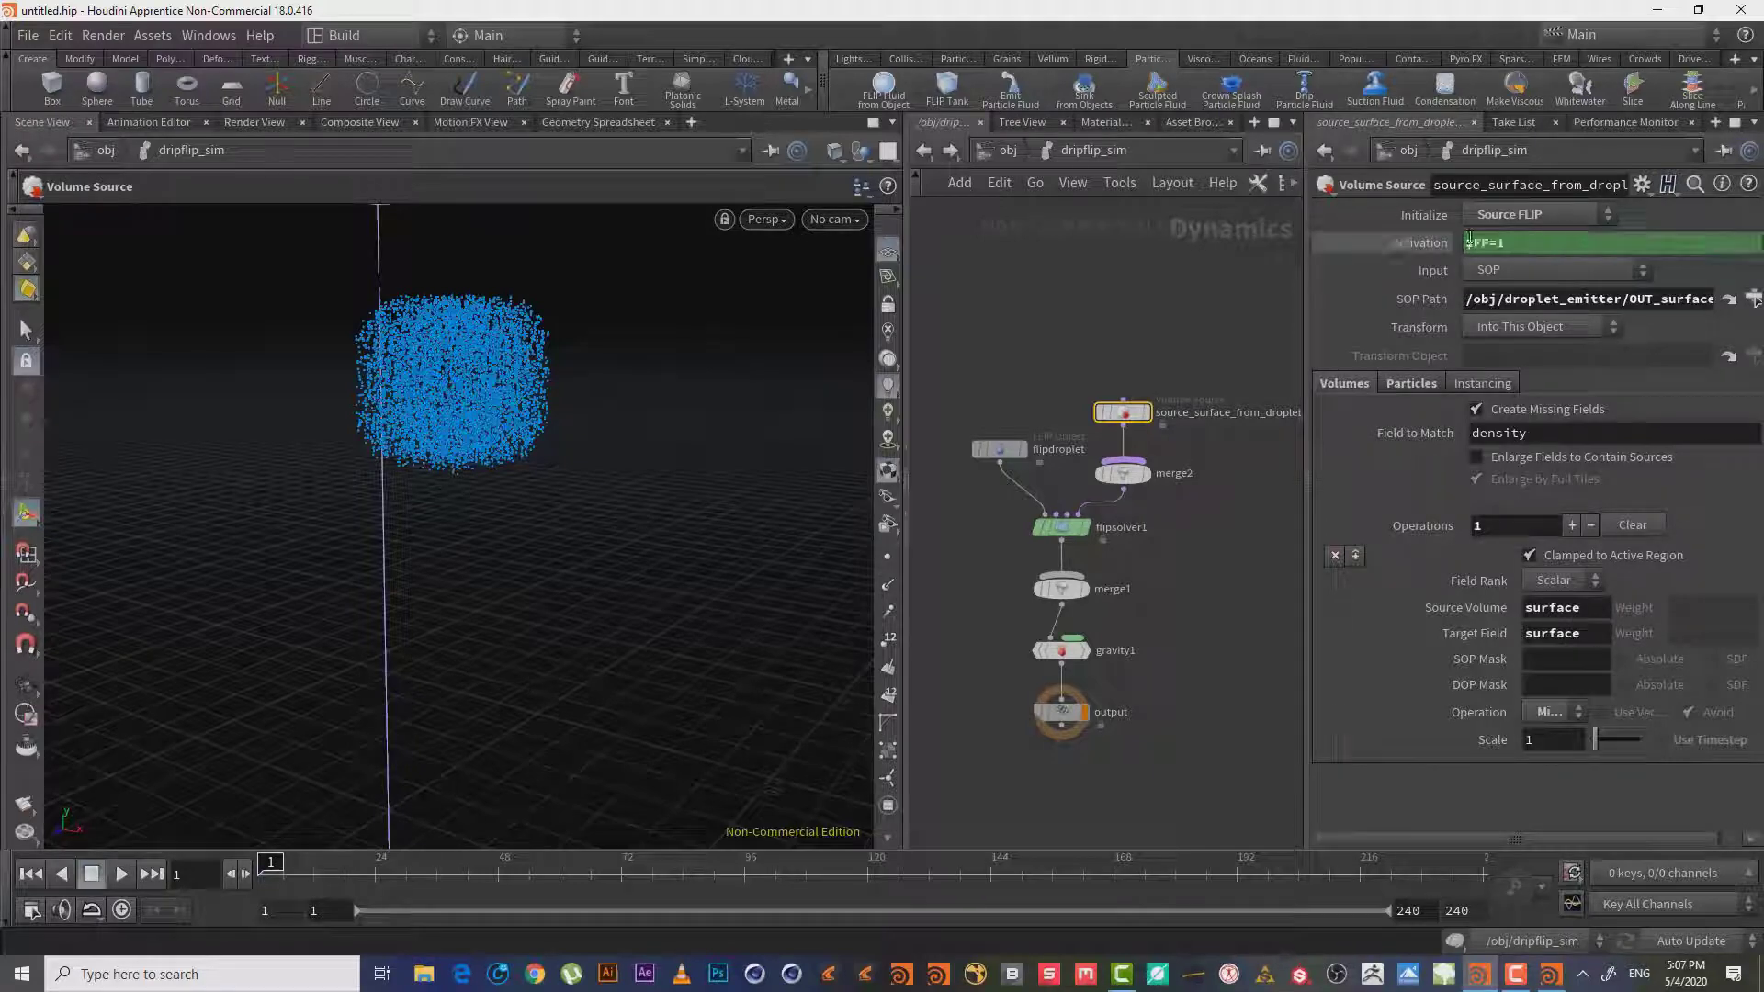
click(1426, 245)
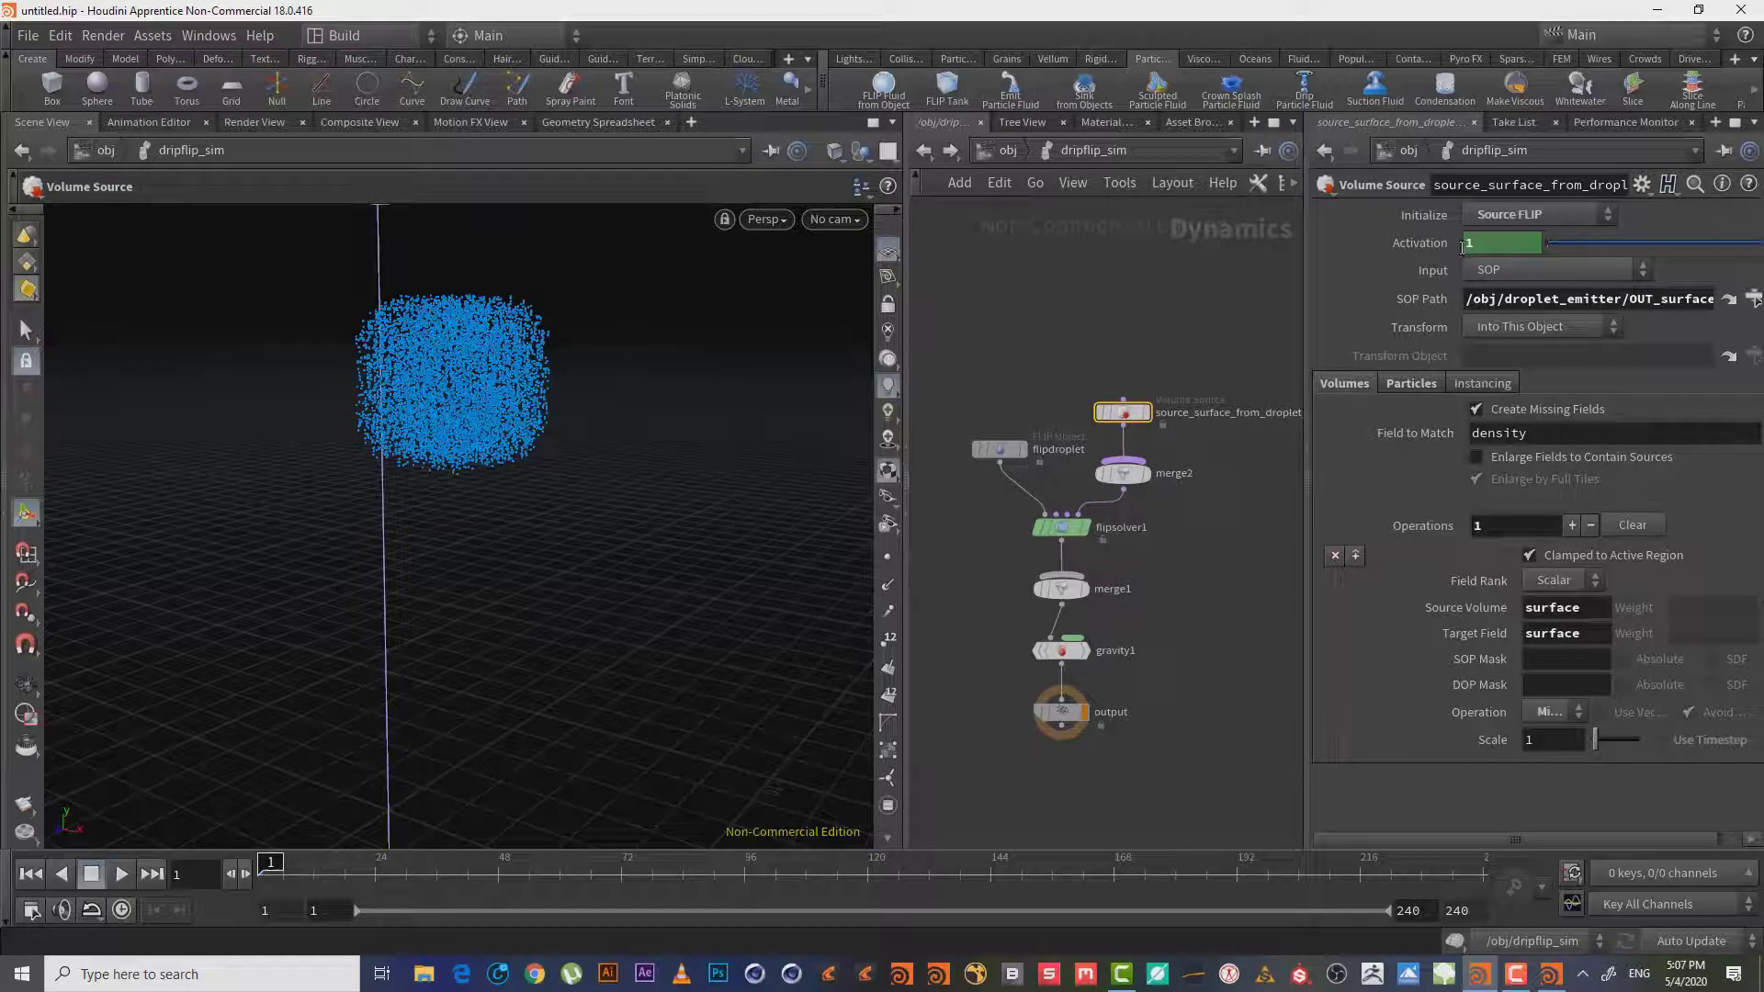
click(1426, 244)
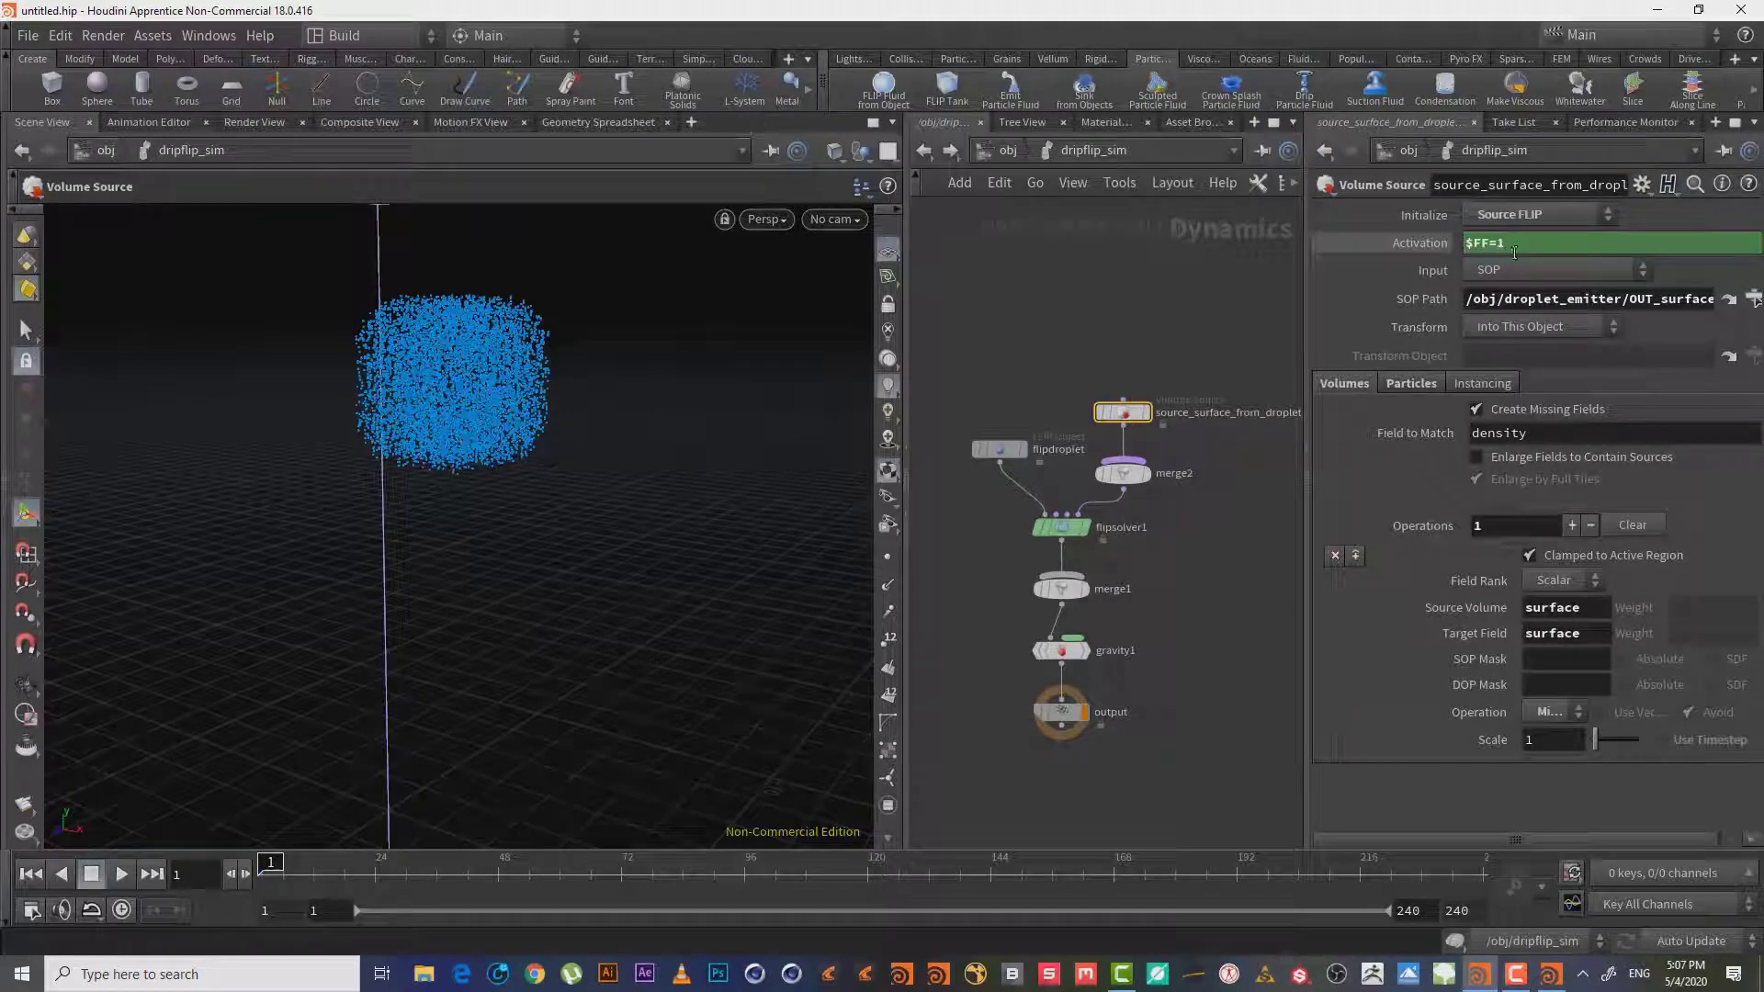
click(1421, 245)
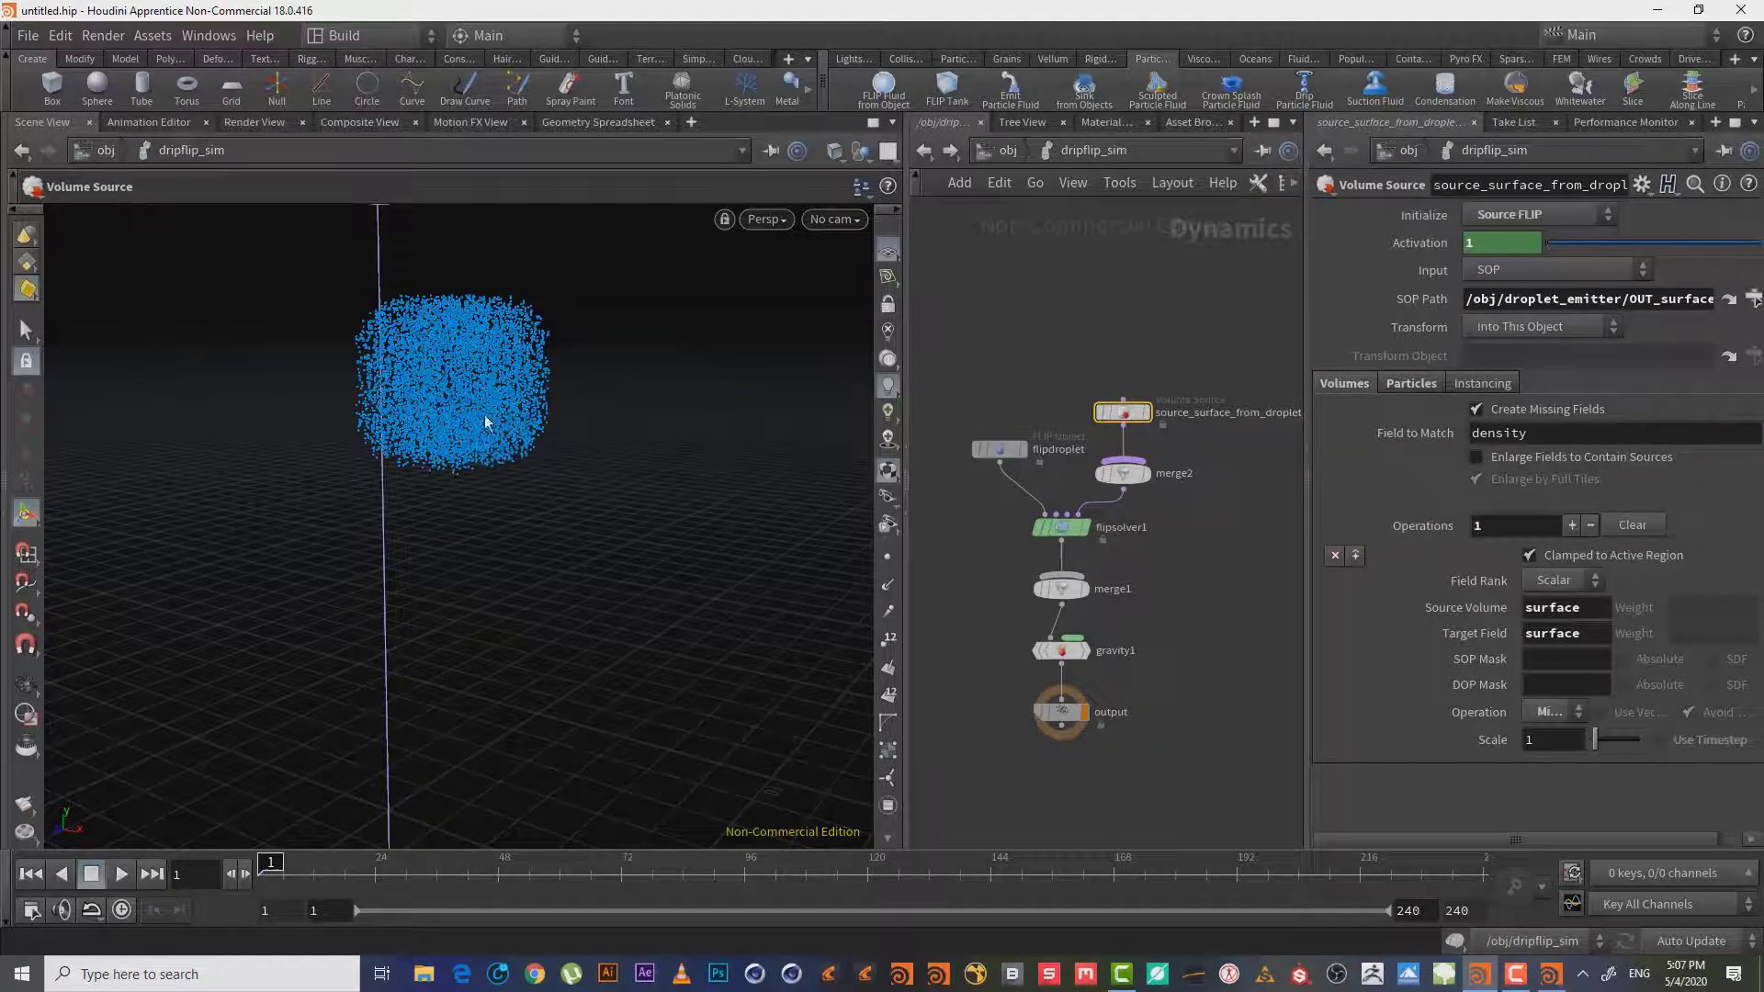
mouse_move(428, 404)
mouse_down()
mouse_move(500, 398)
mouse_move(261, 405)
mouse_move(574, 748)
mouse_up()
Set flipdroplet's Particle Separation to 0.05.
click(999, 449)
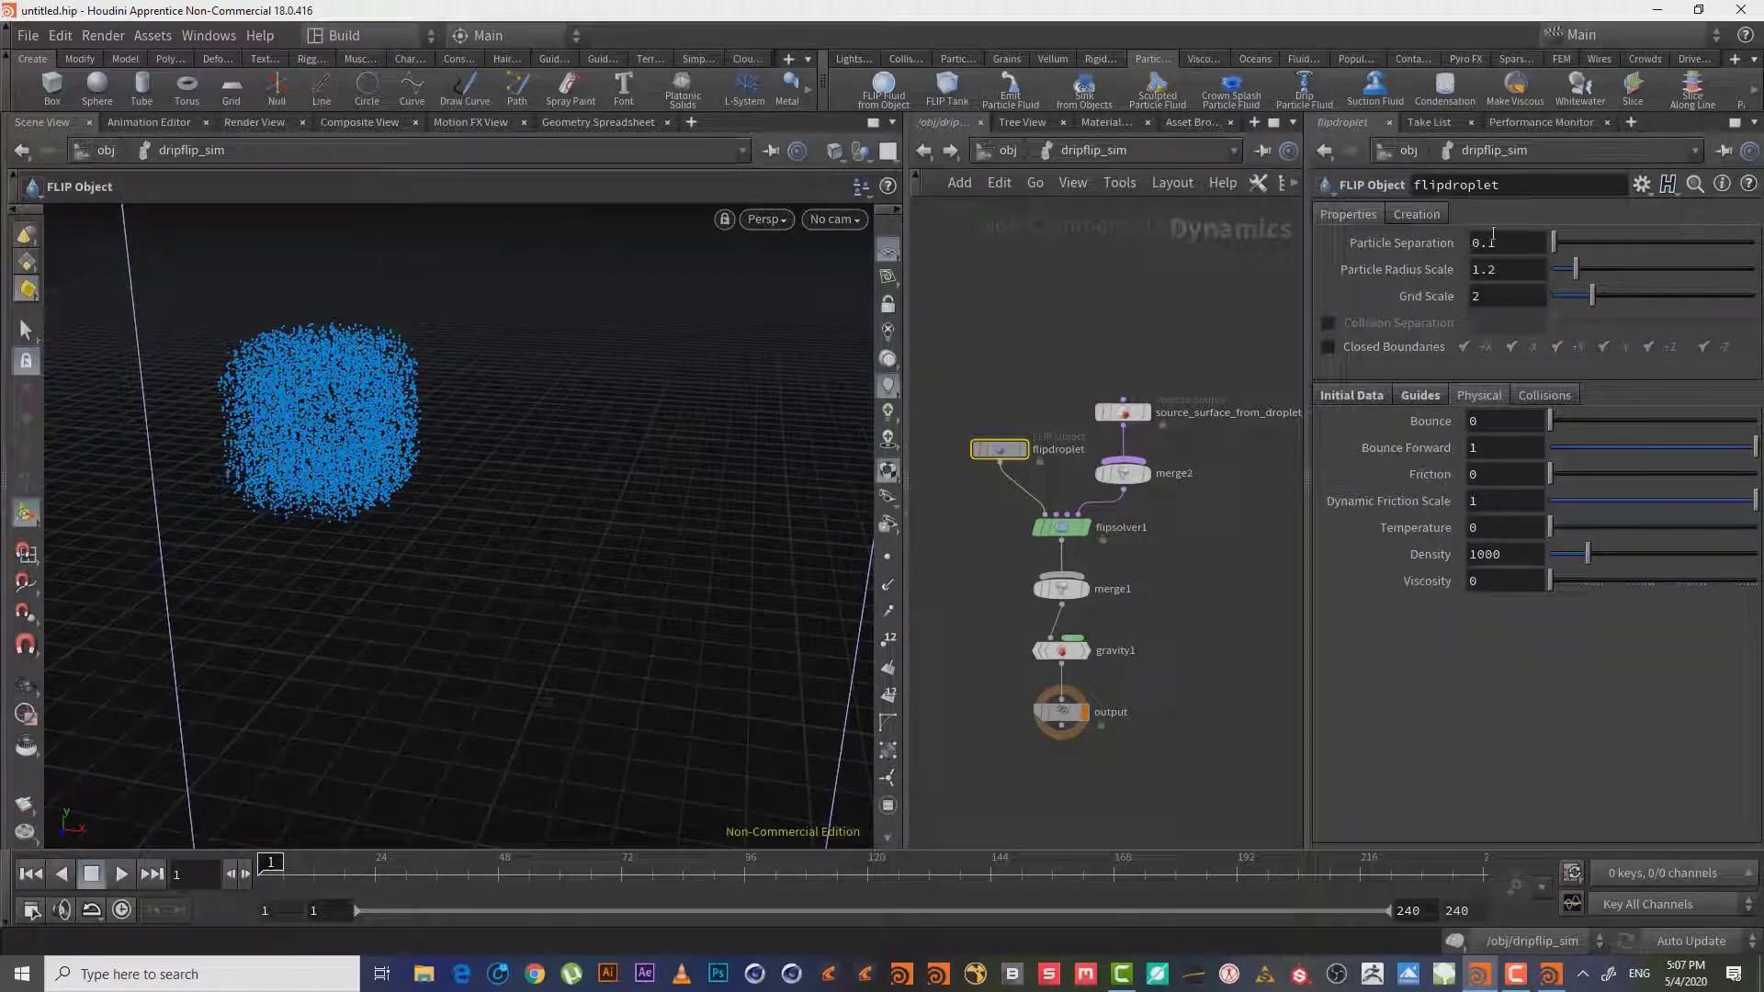
click(1532, 243)
text(0.05)
key(Return)
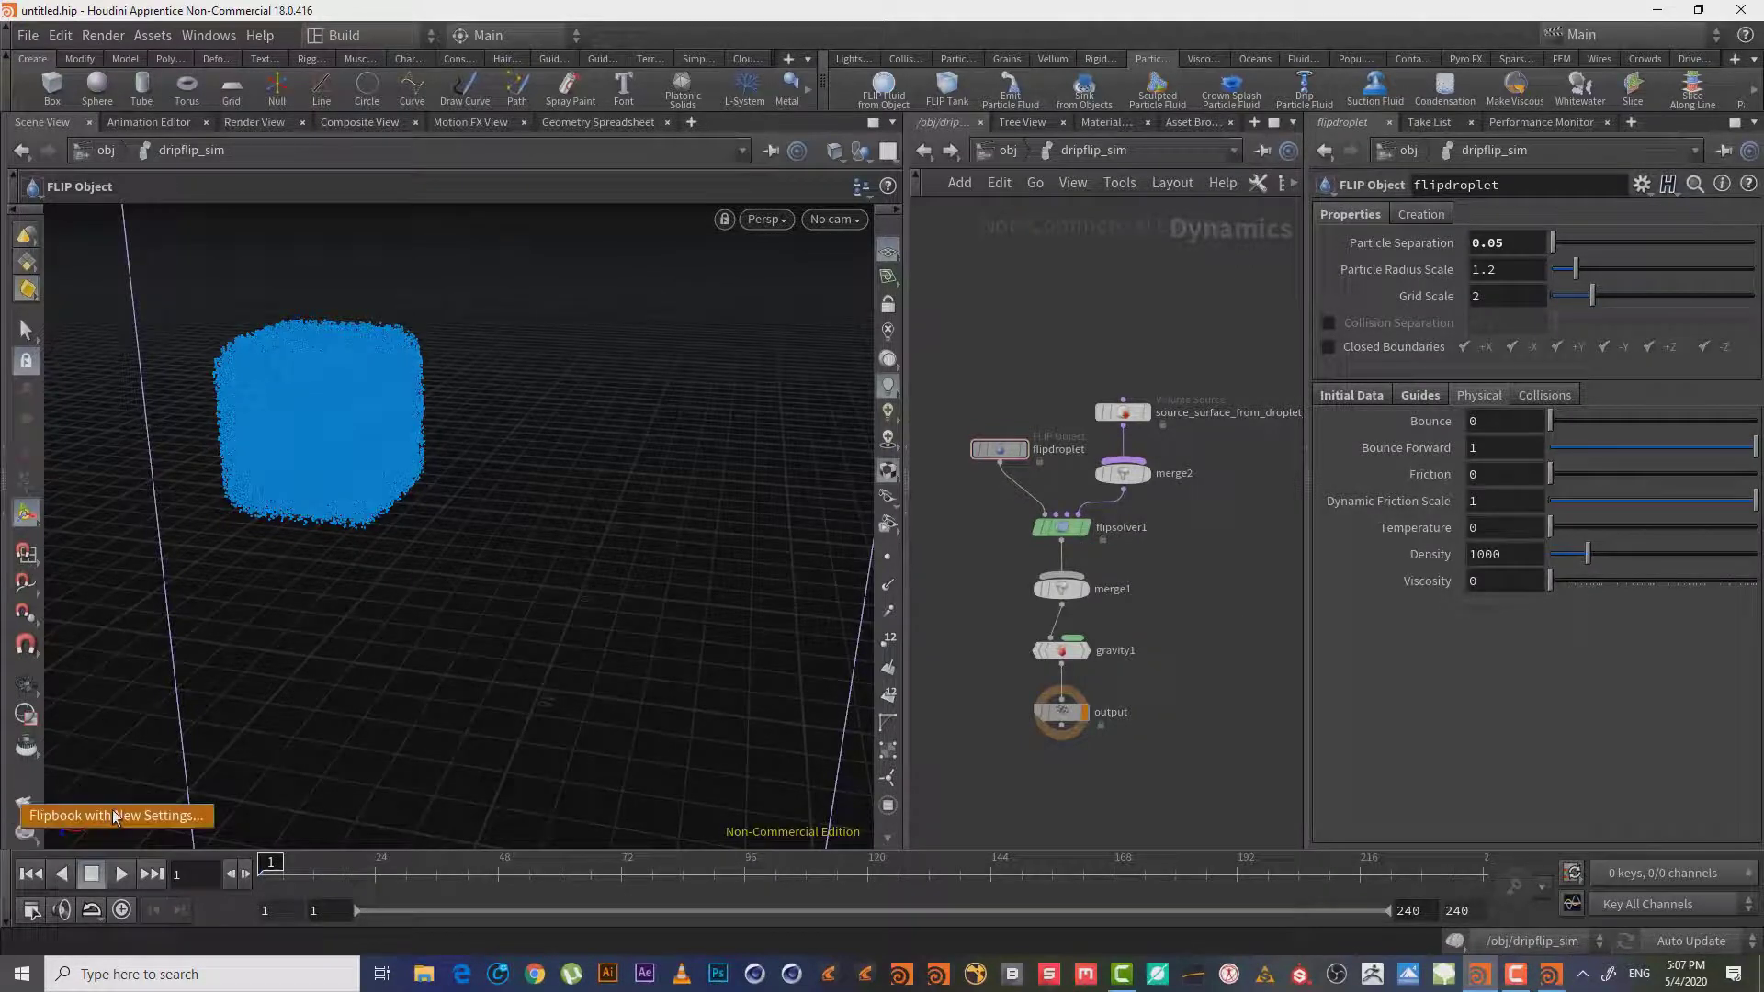
key(Escape)
drag(563, 540, 889, 591)
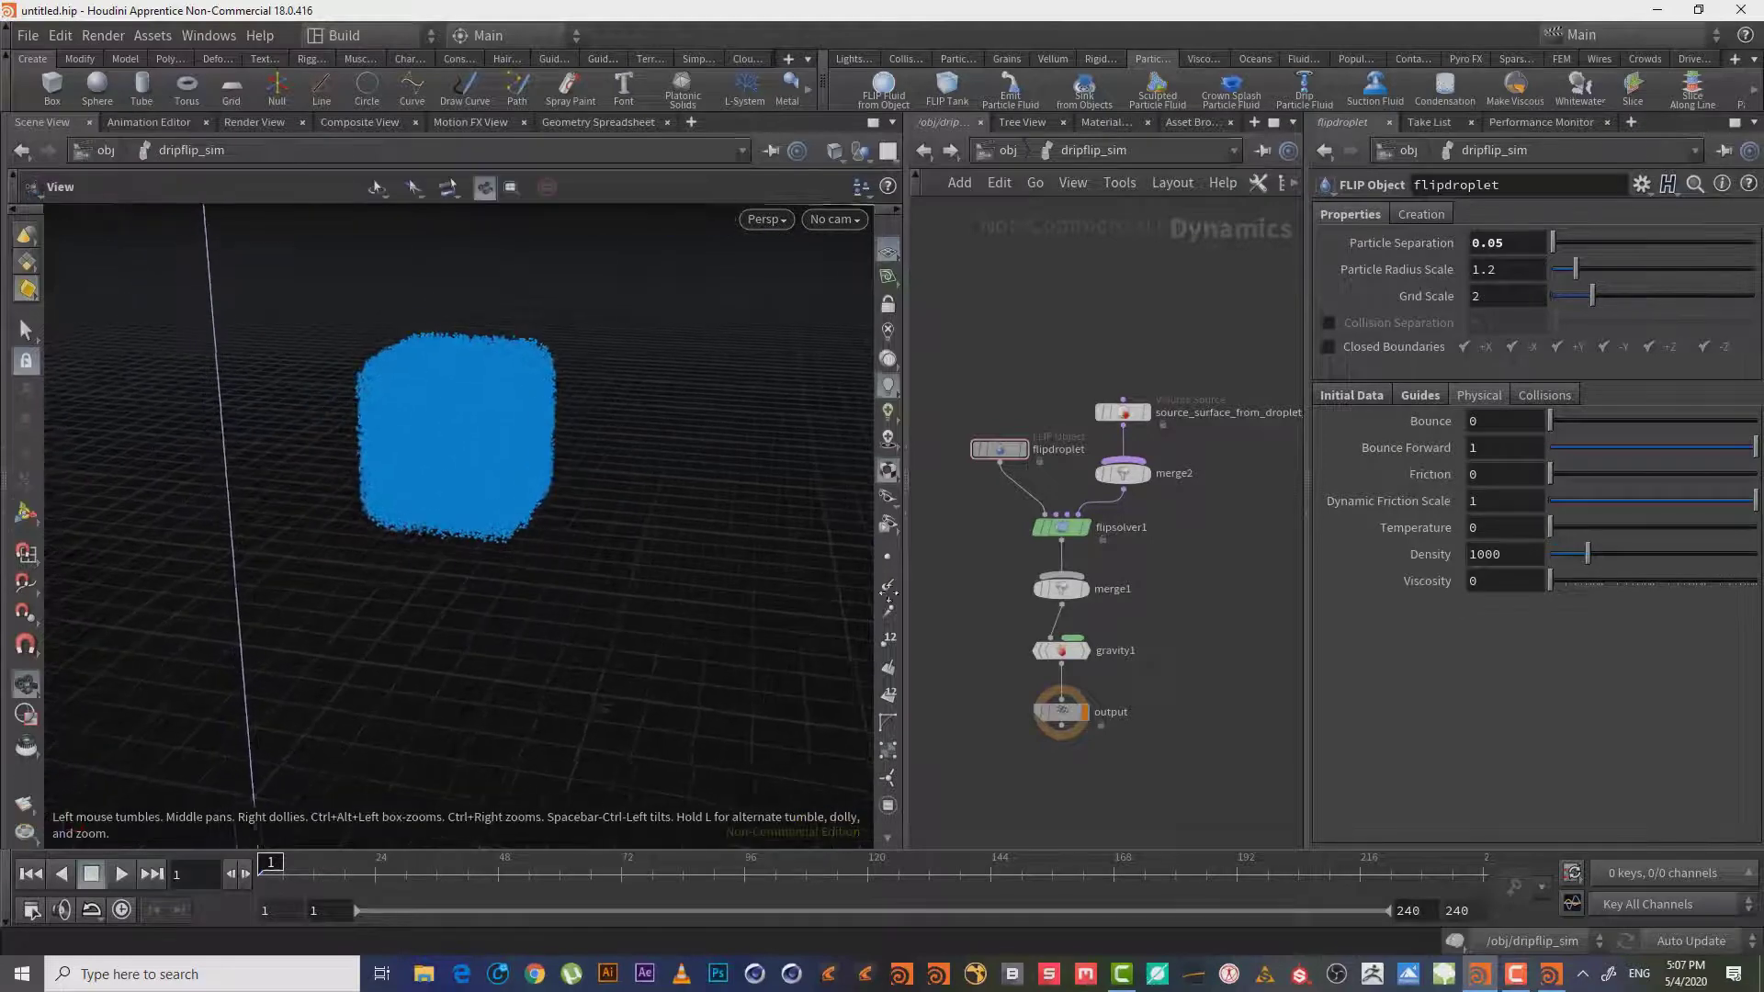
drag(276, 441, 455, 468)
key(Return)
In flipdroplet's Guides, turn on Surface and turn off Particles.
drag(1026, 349, 956, 507)
click(1418, 393)
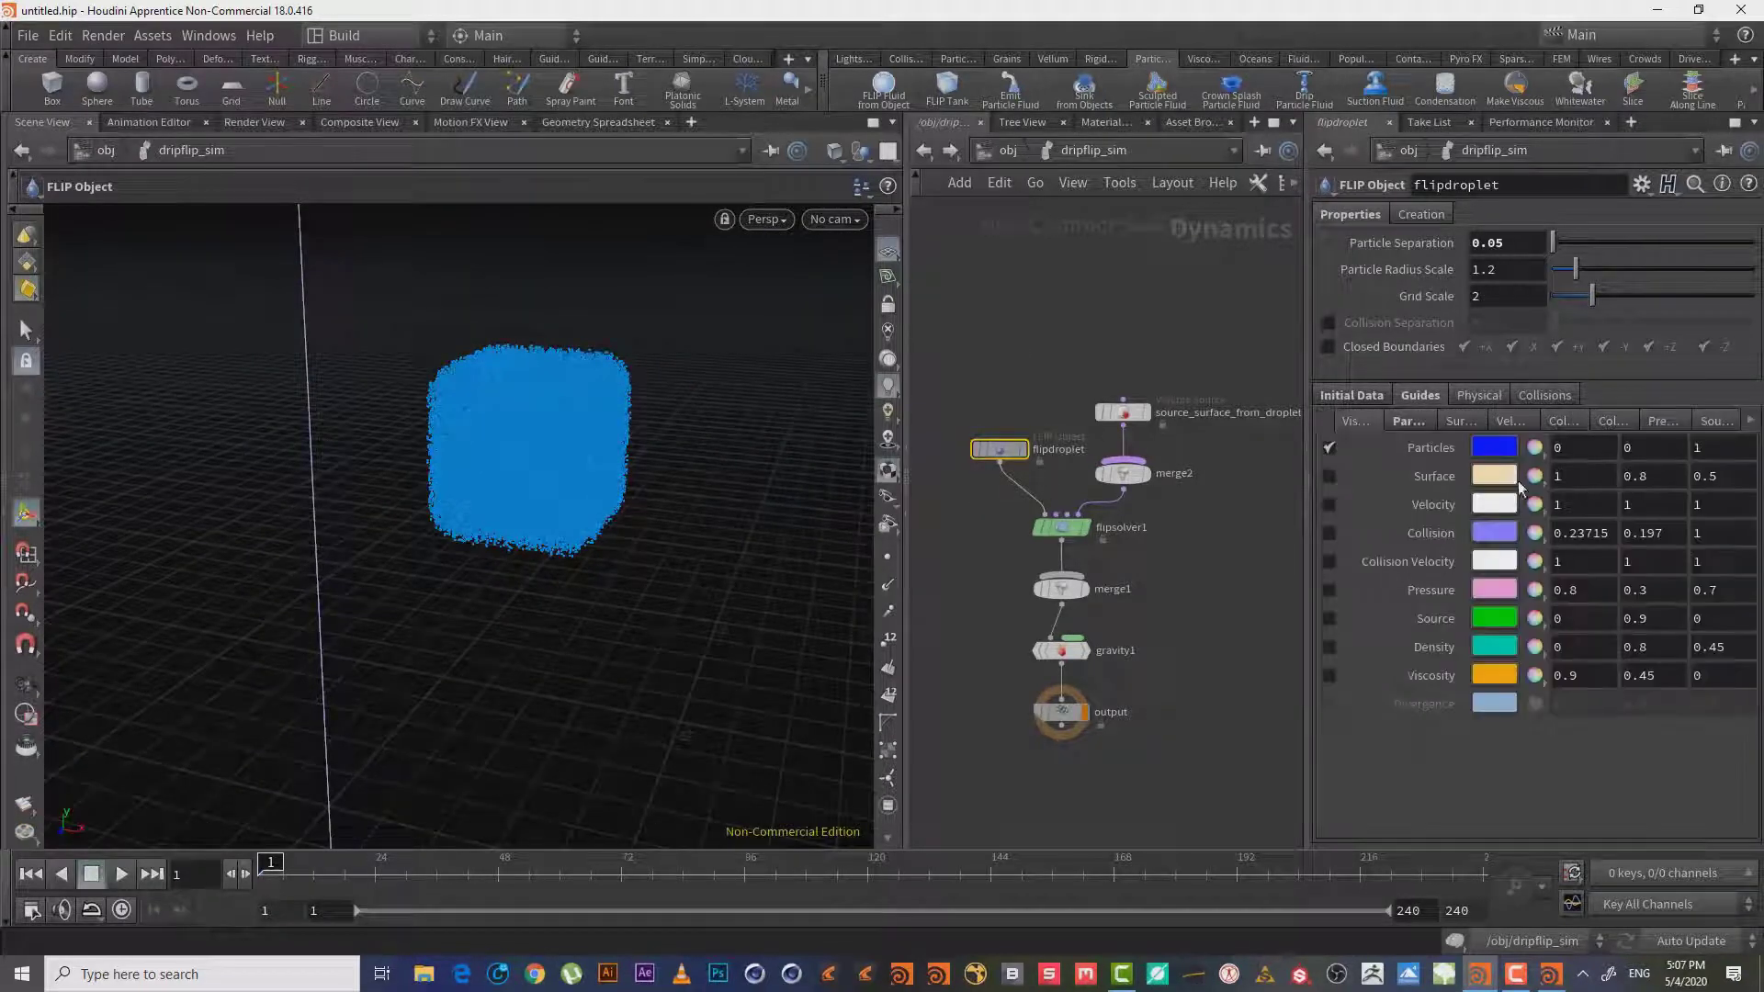
click(1326, 476)
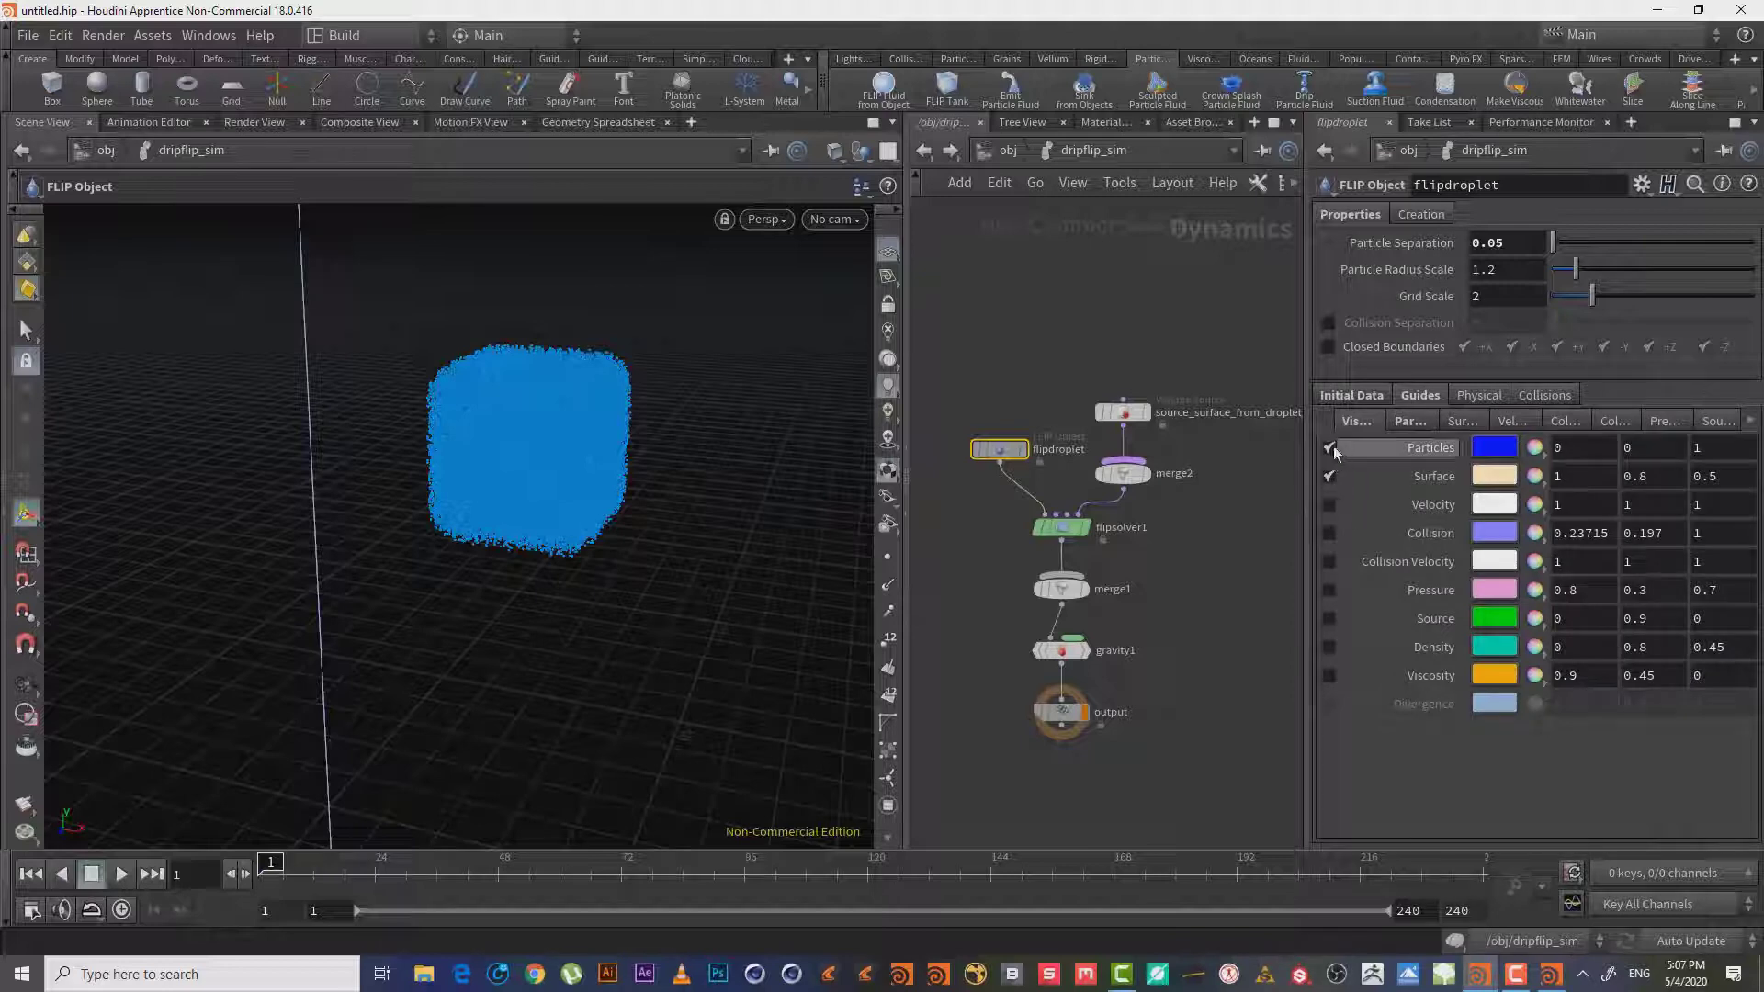
click(1329, 449)
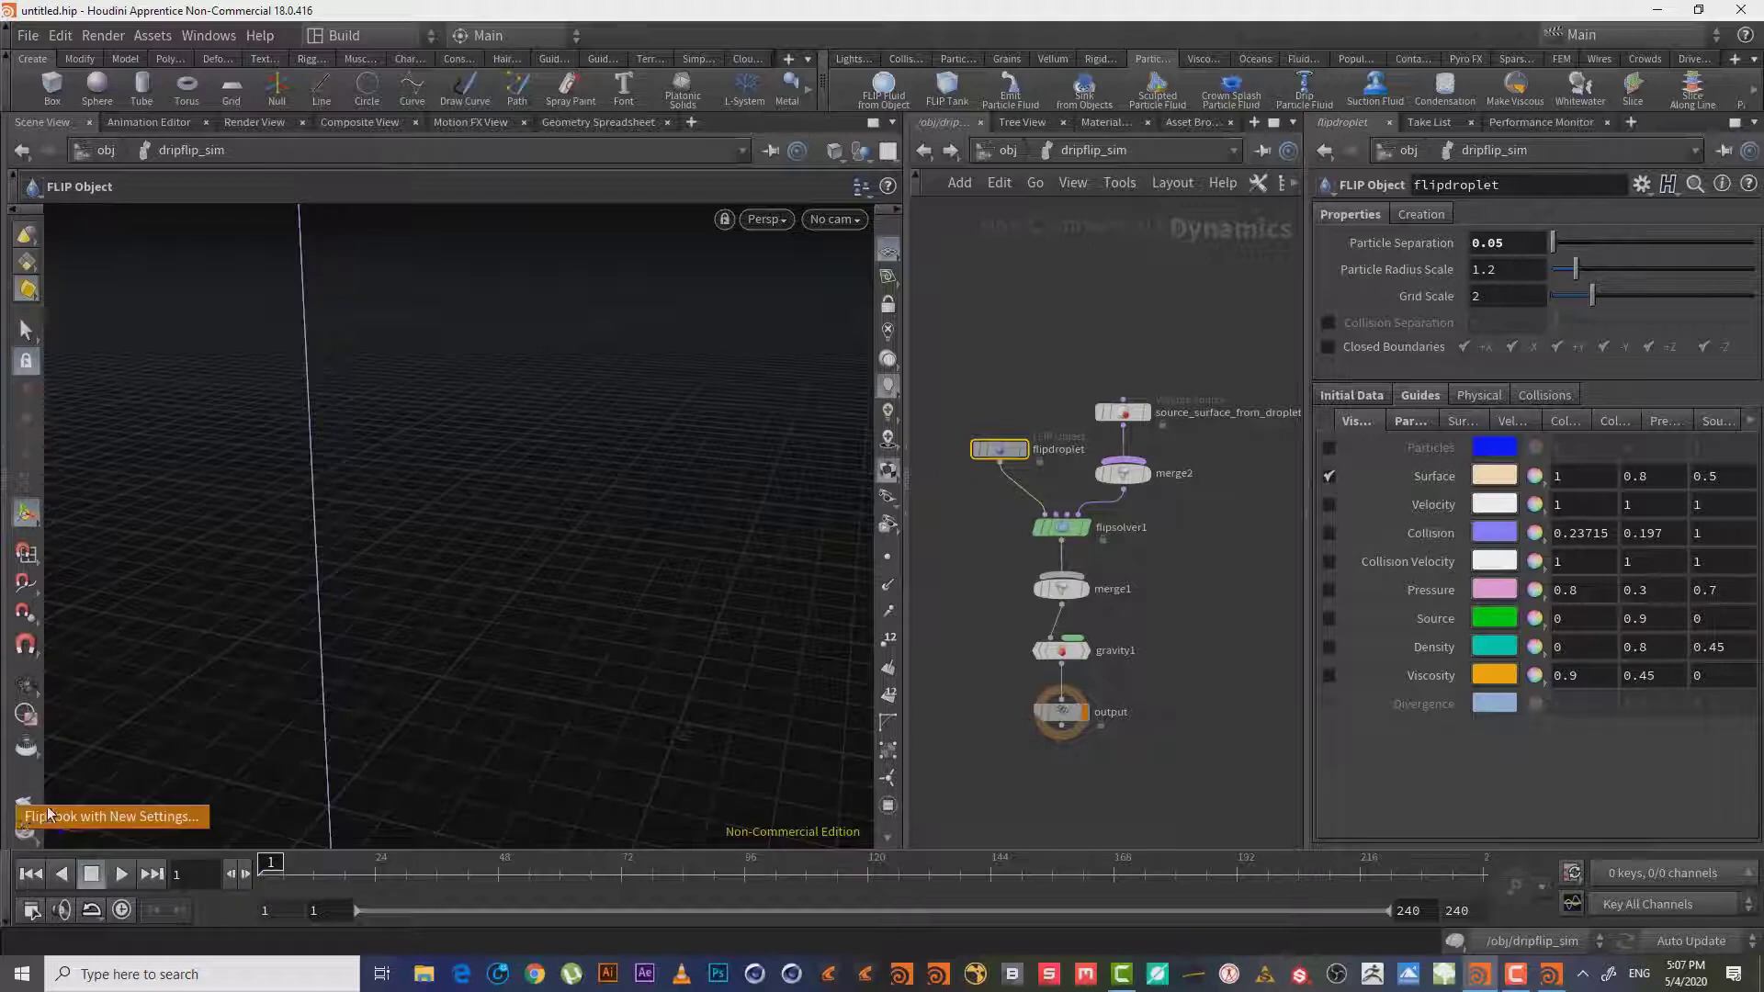
Render a new-settings flipbook, cancel it near frame 26, and select gravity1.
click(26, 802)
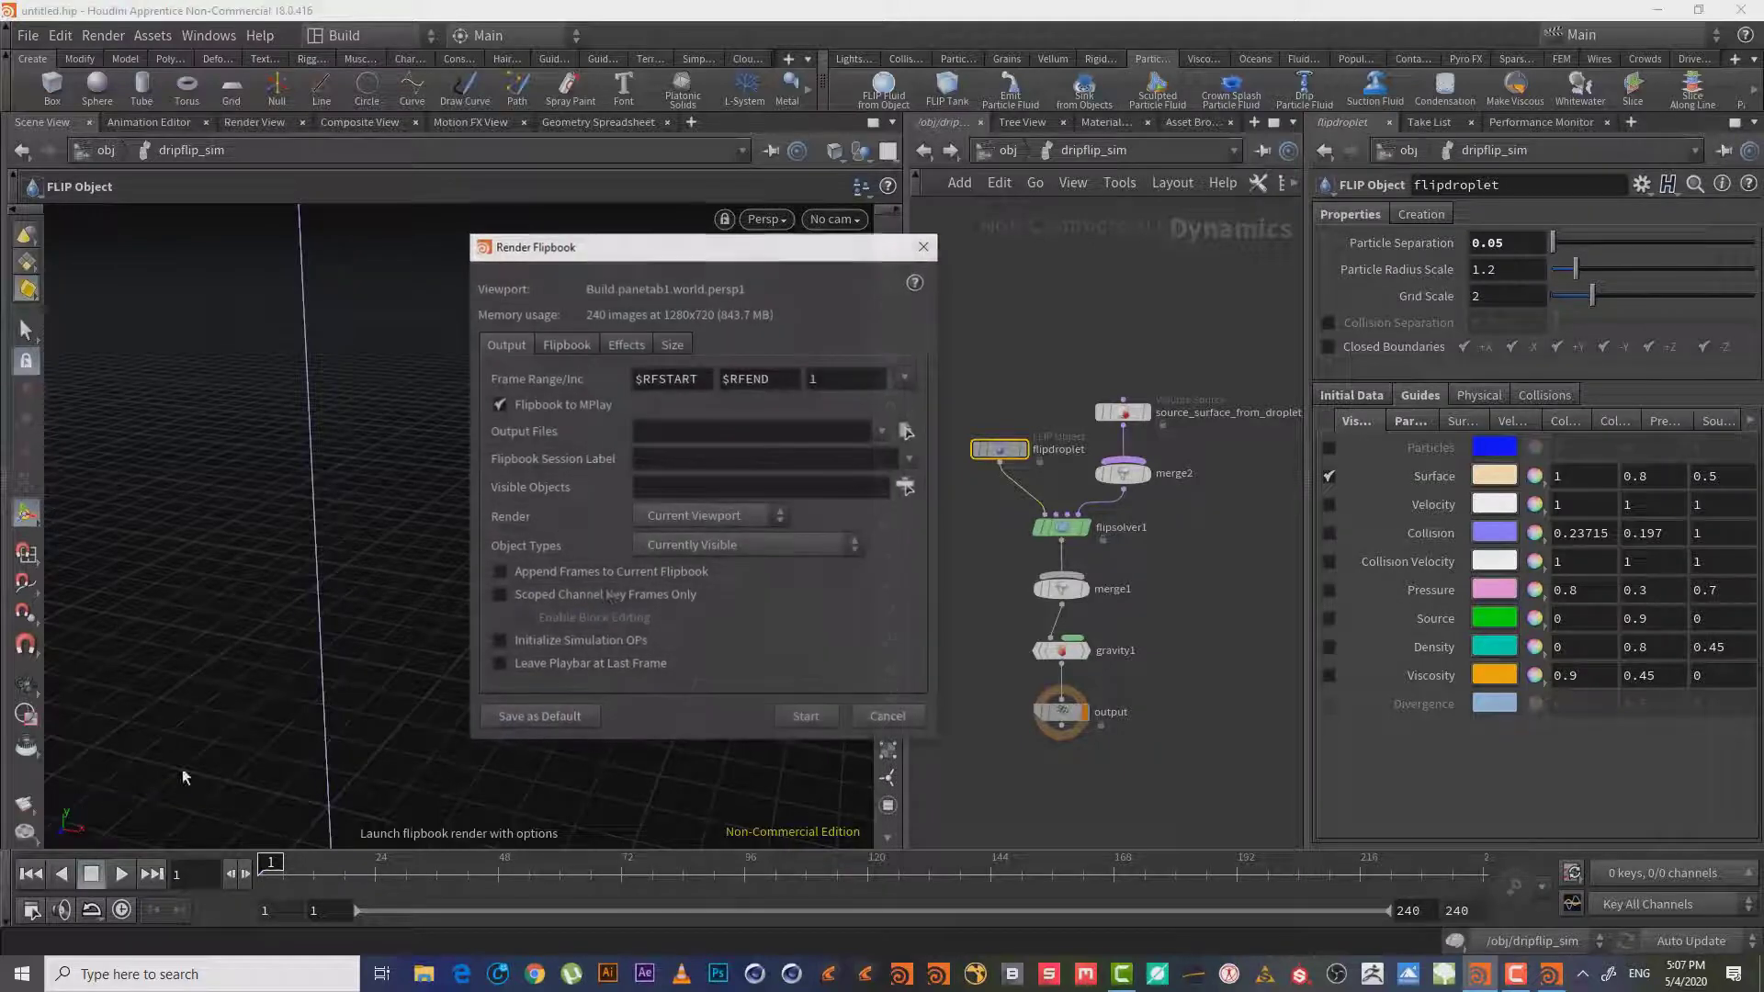
click(807, 716)
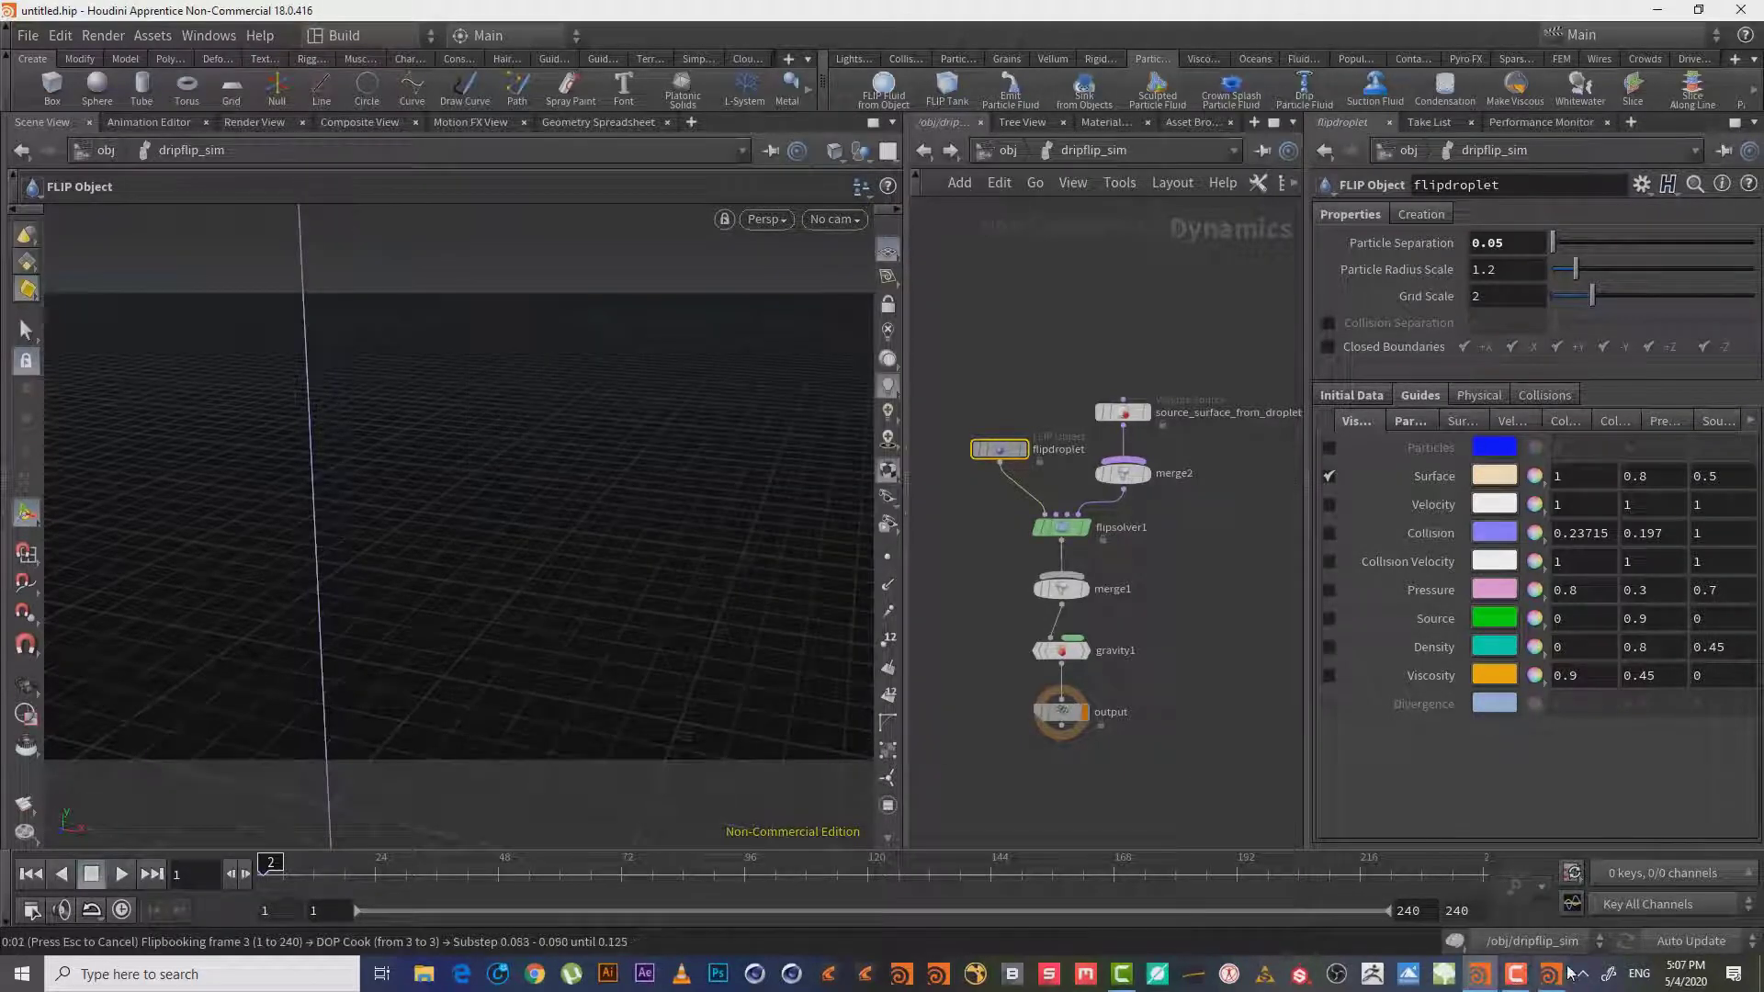
click(1517, 976)
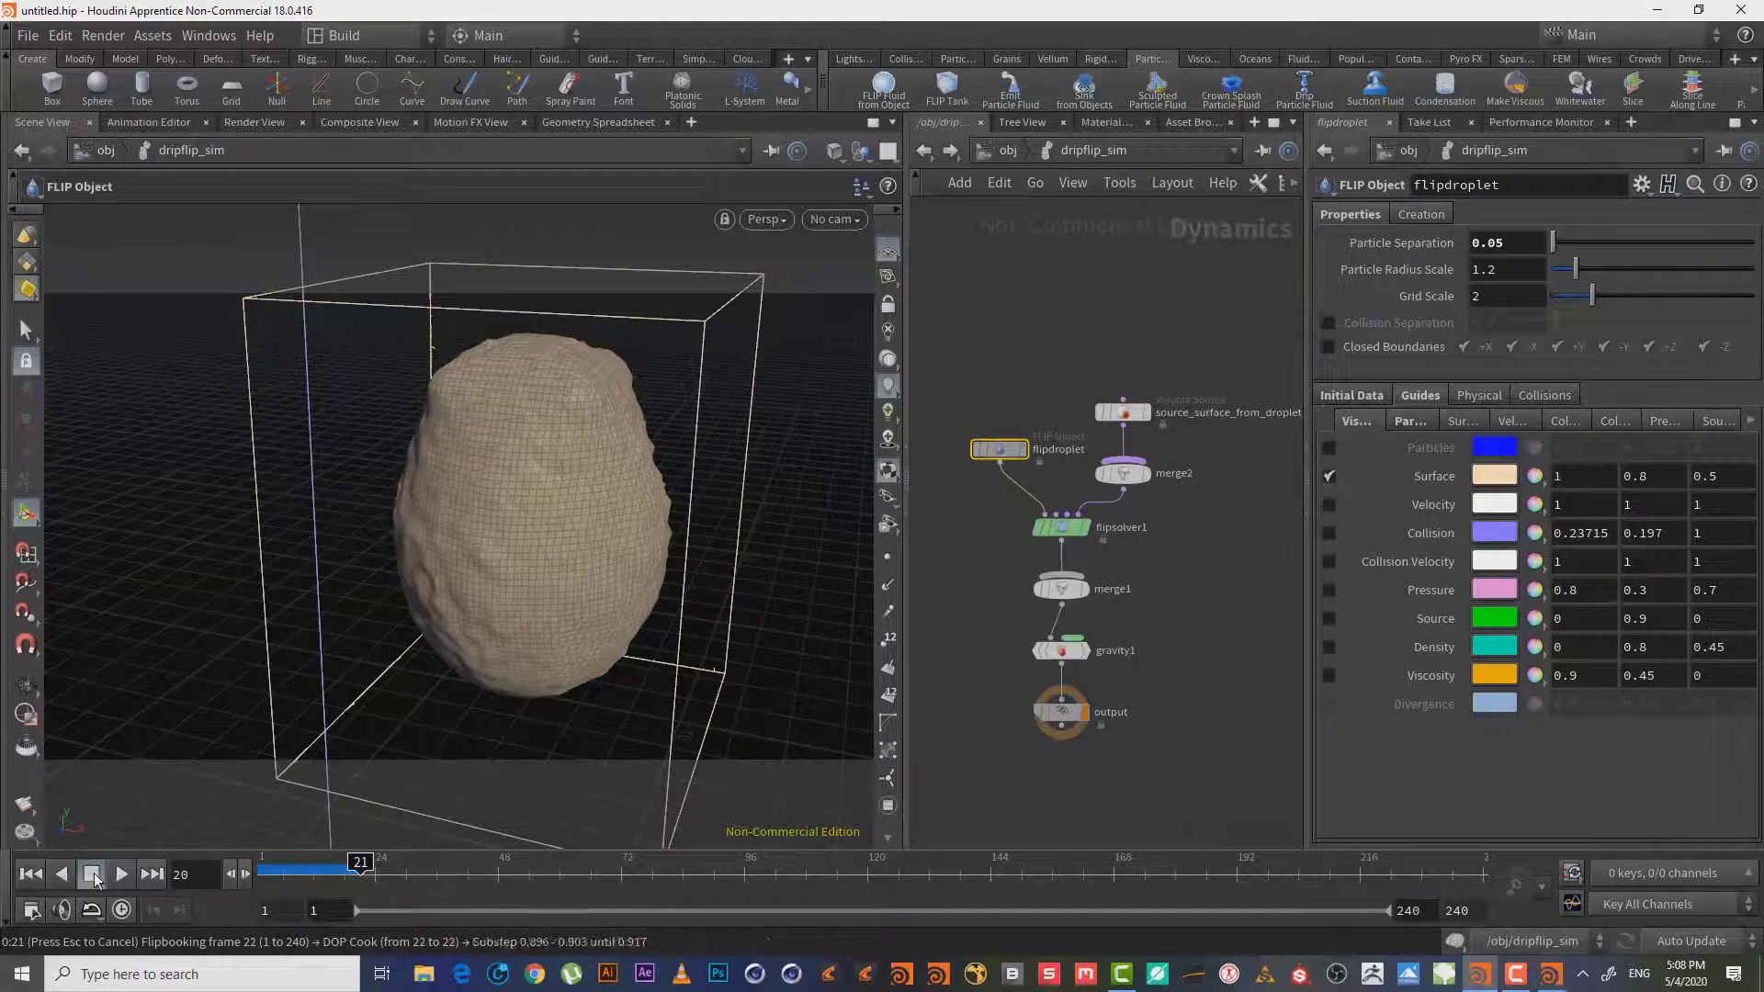
key(Escape)
click(28, 874)
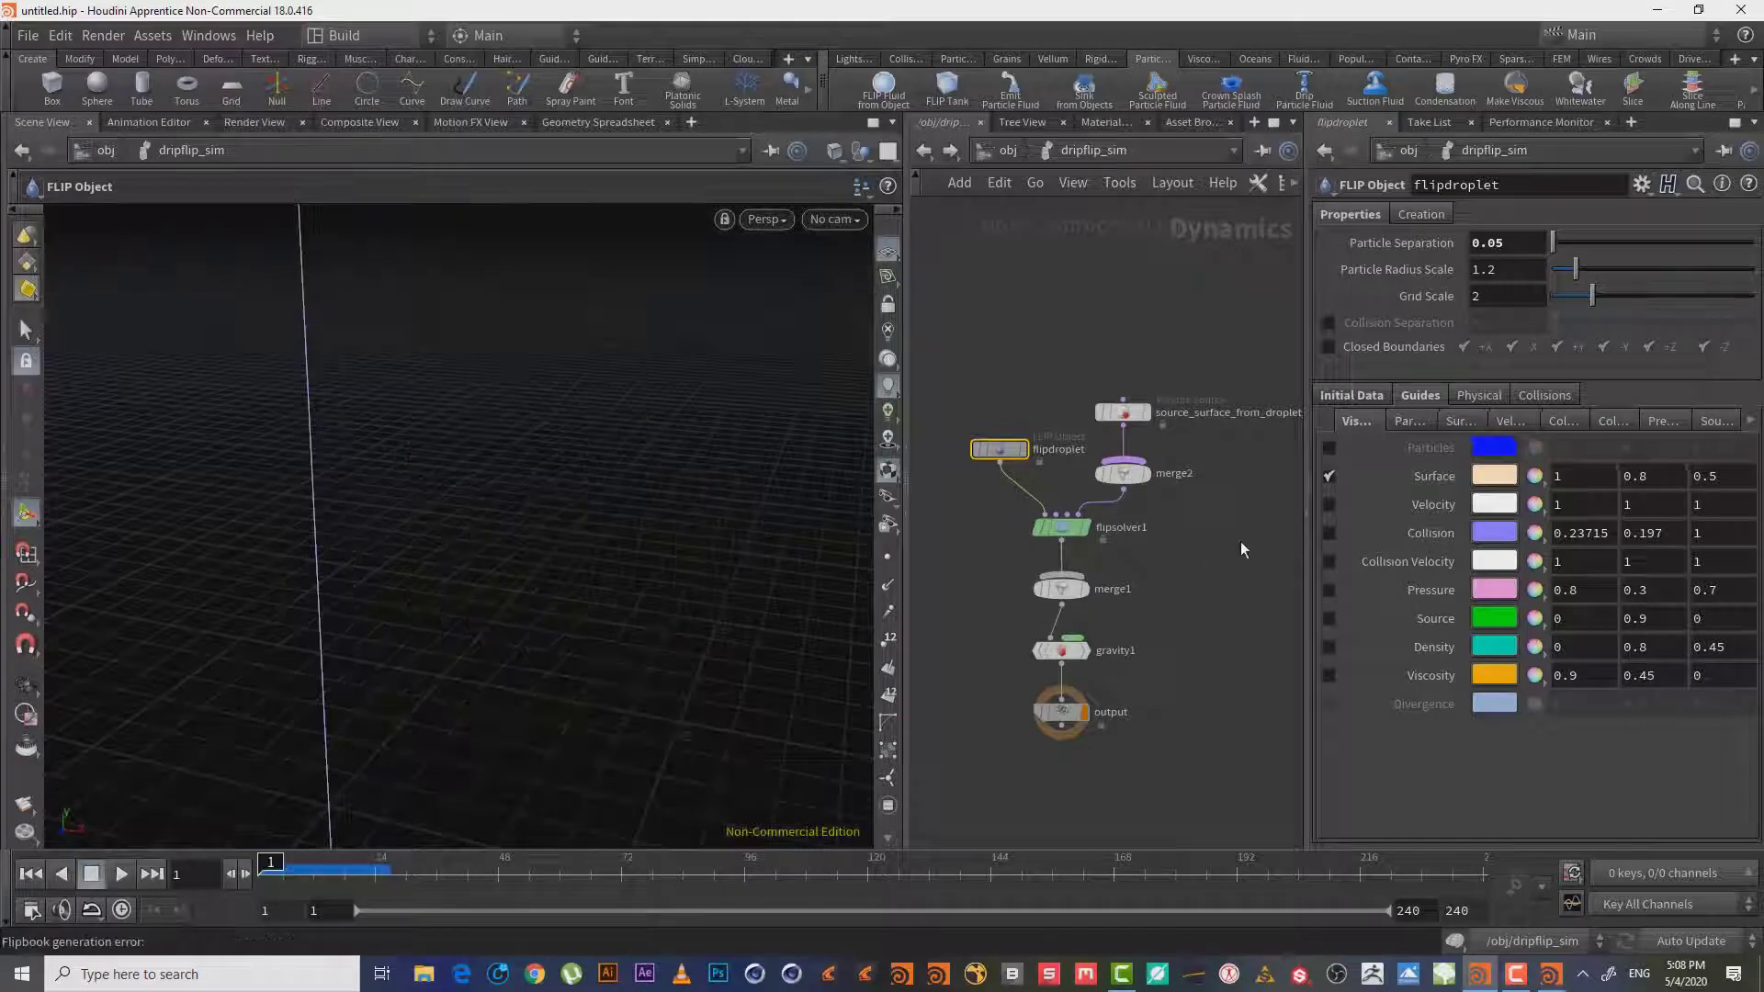
drag(1176, 612, 965, 688)
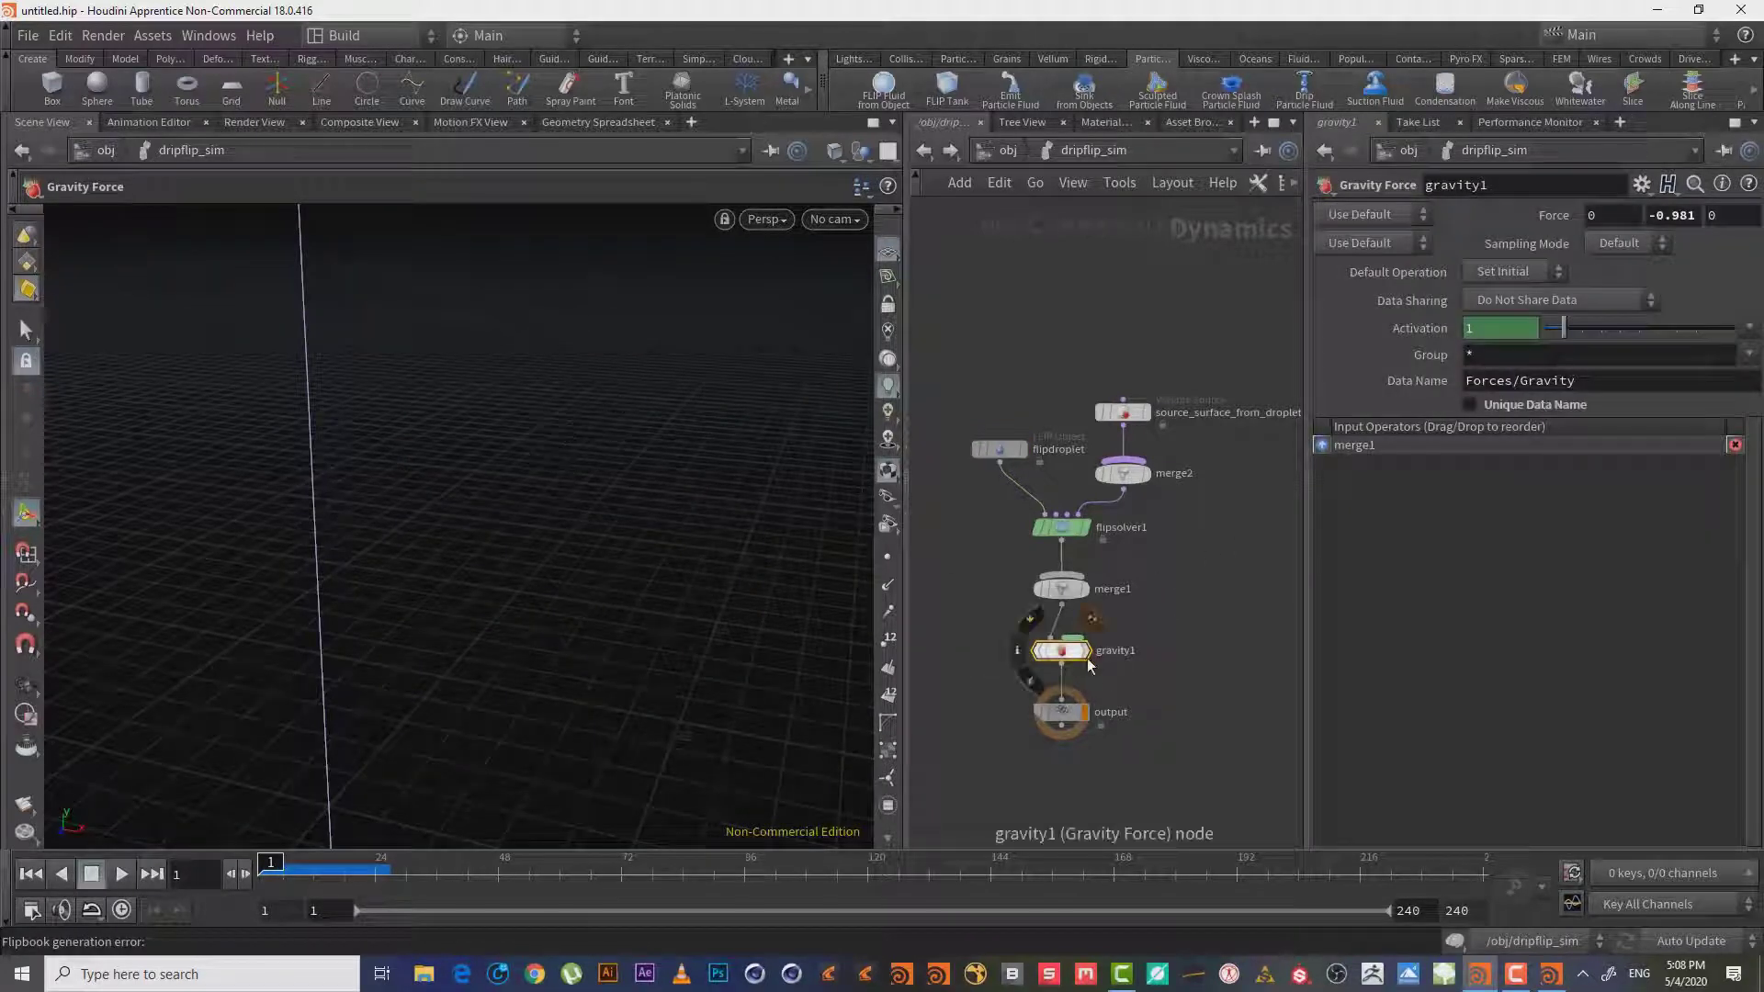
Bypass gravity1 and render a new flipbook into MPlay.
click(1034, 627)
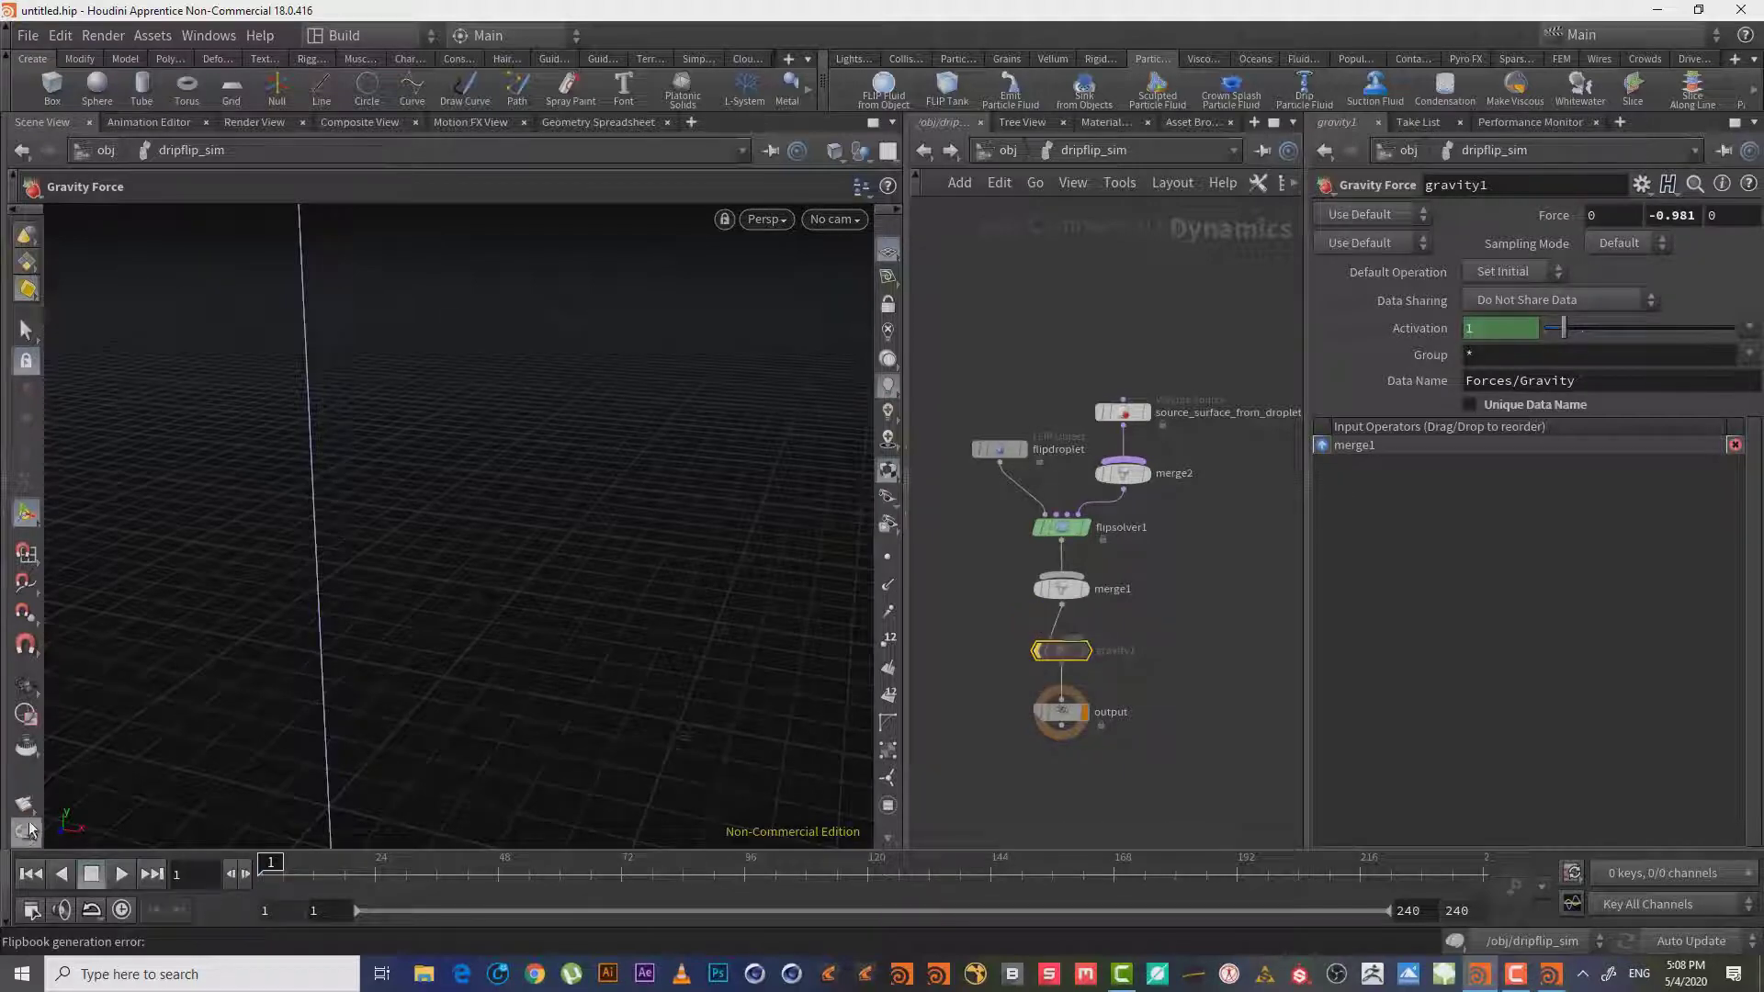
click(30, 807)
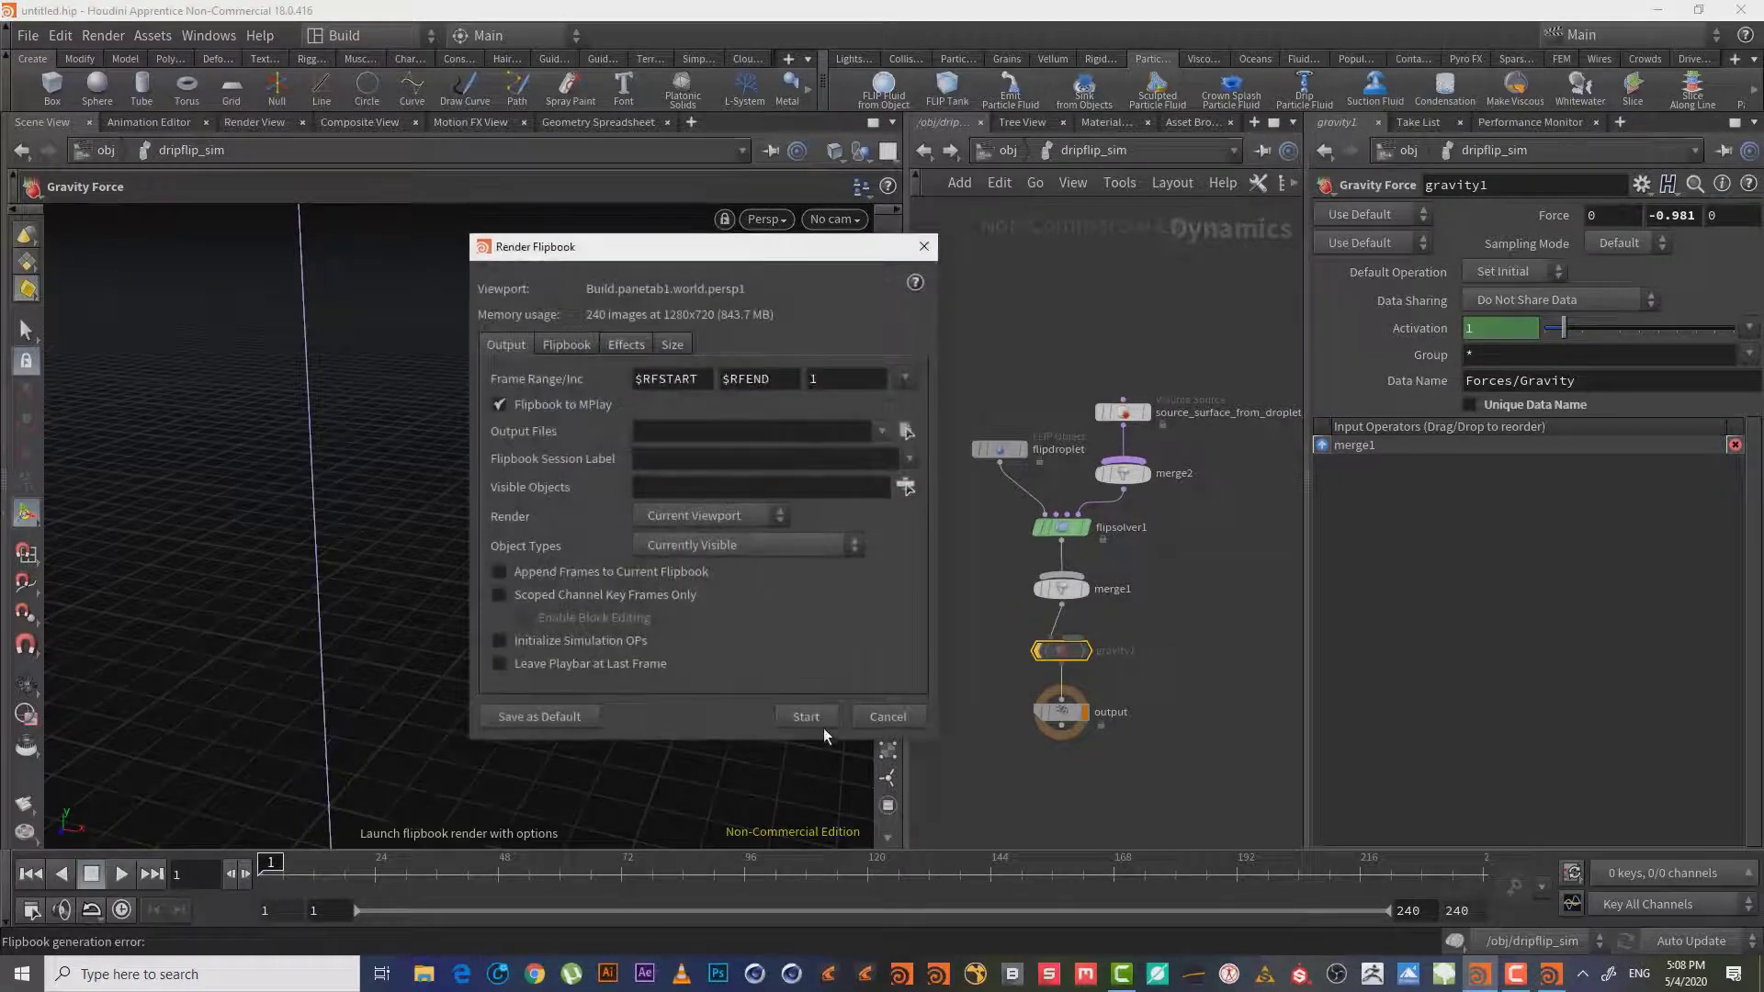
click(806, 717)
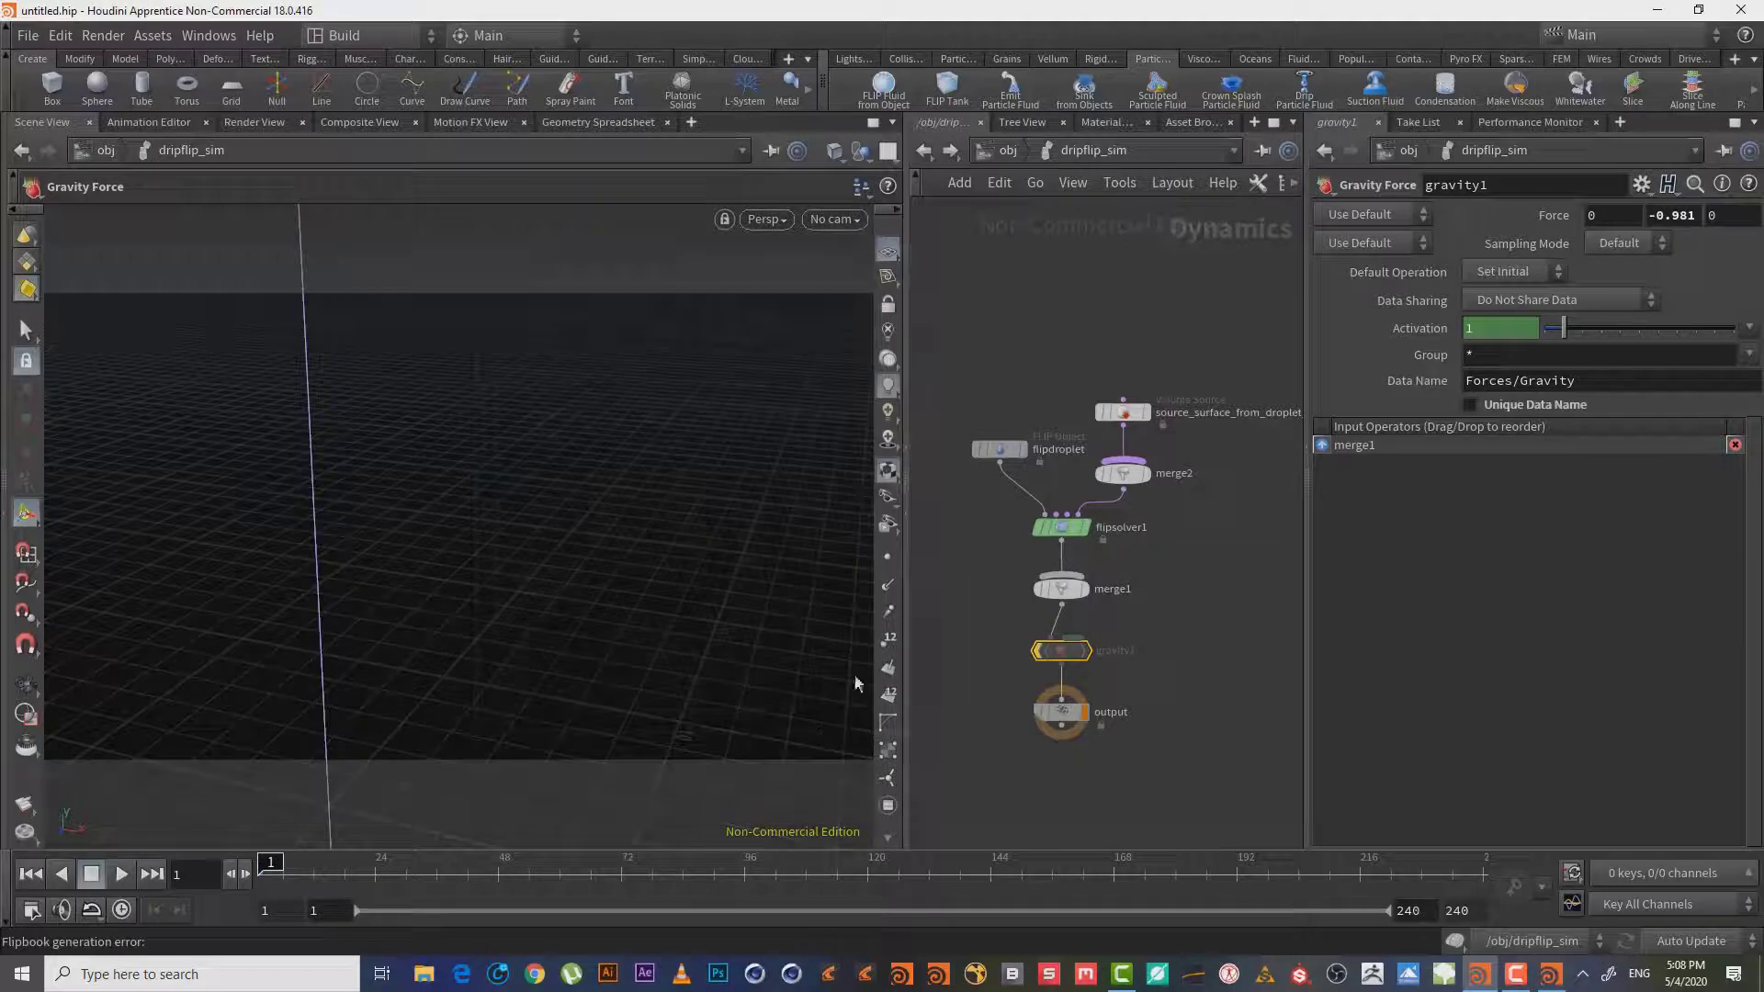
click(1516, 974)
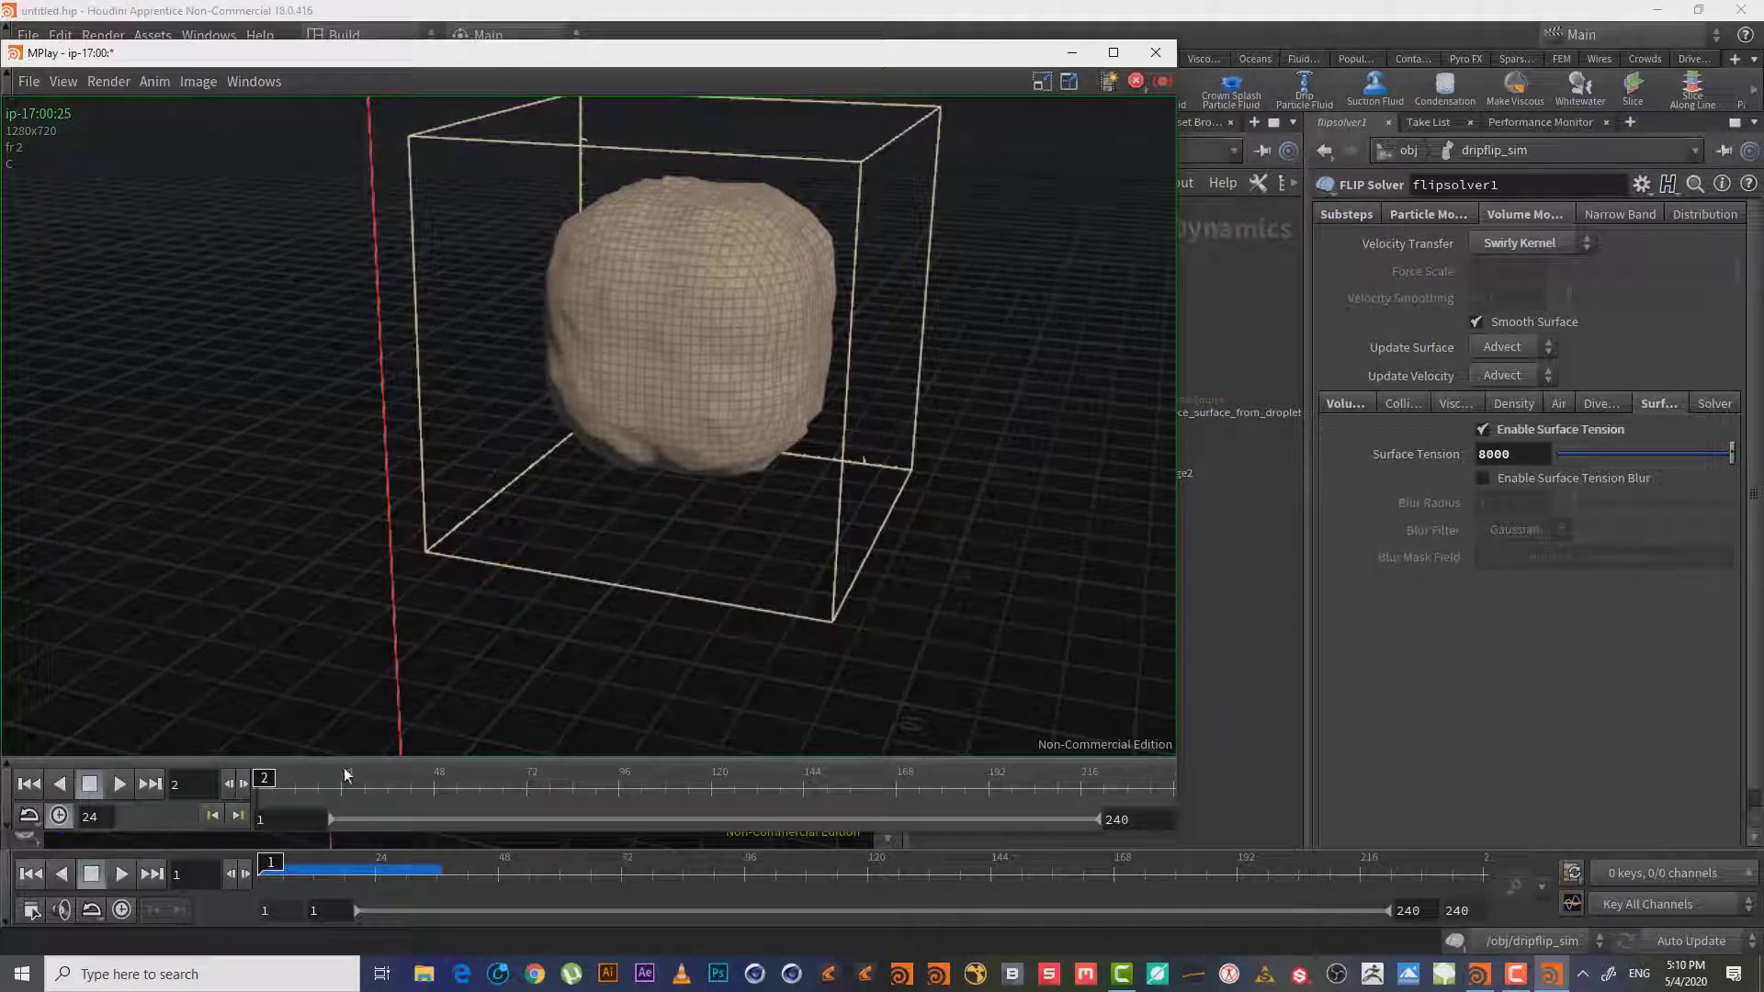
click(274, 777)
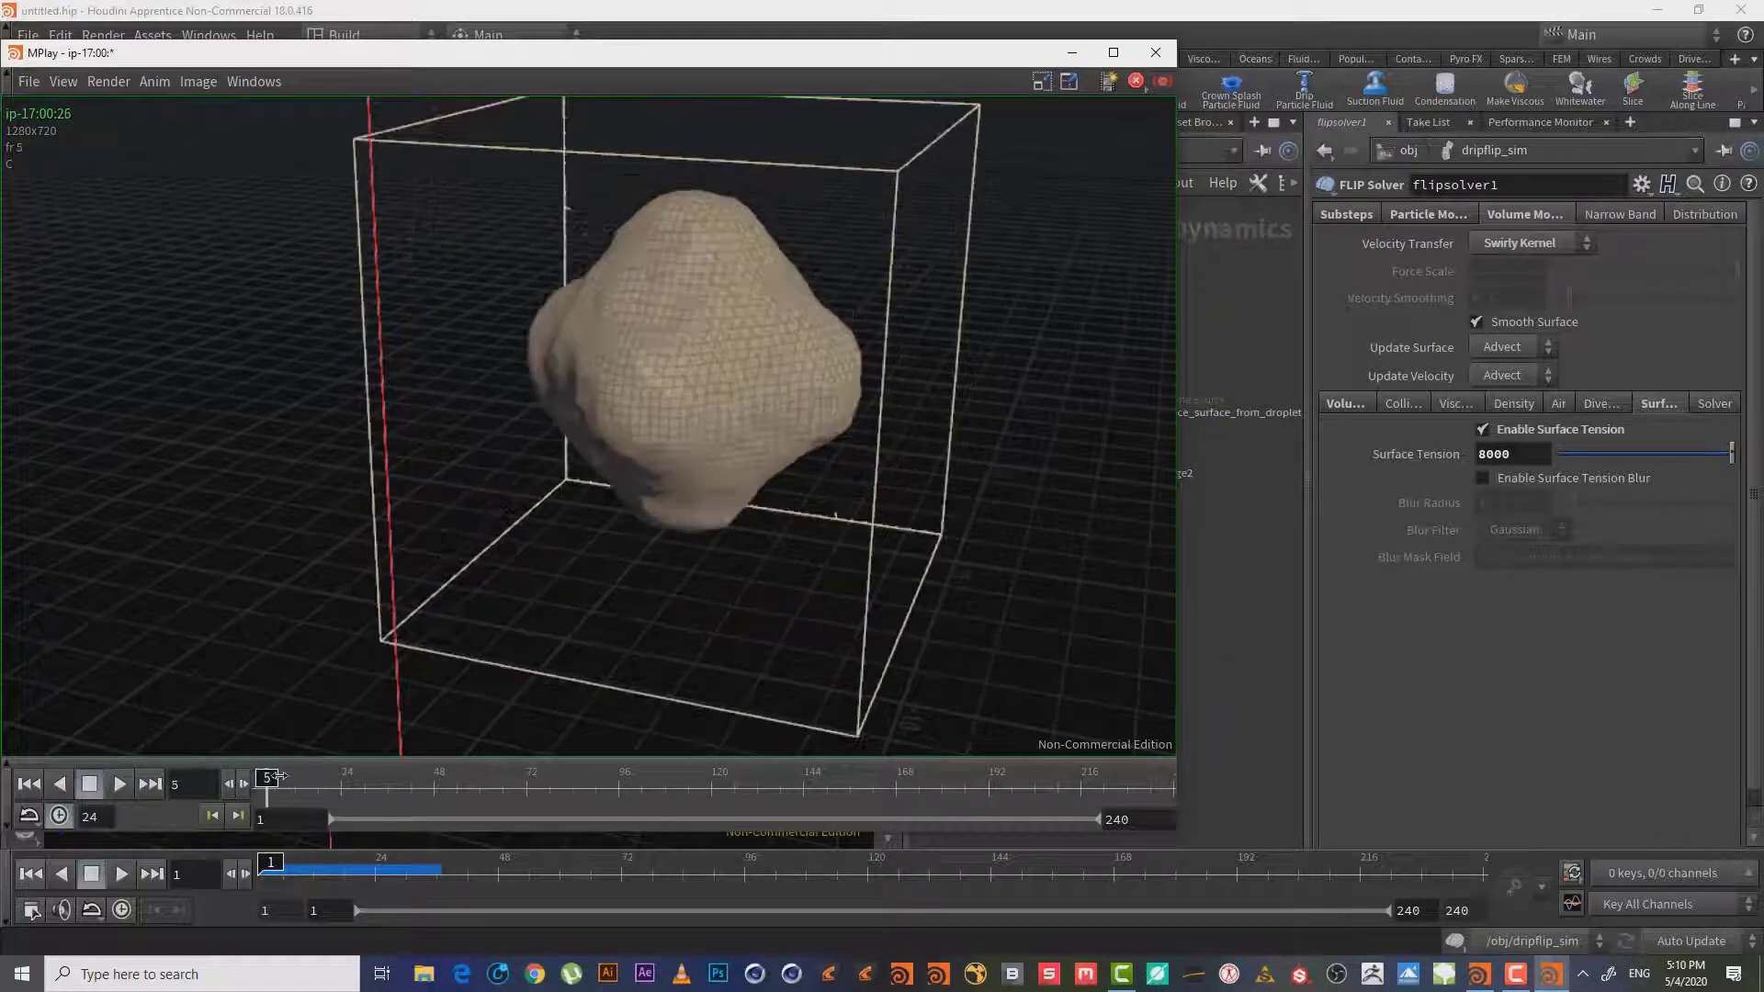
drag(274, 778, 266, 779)
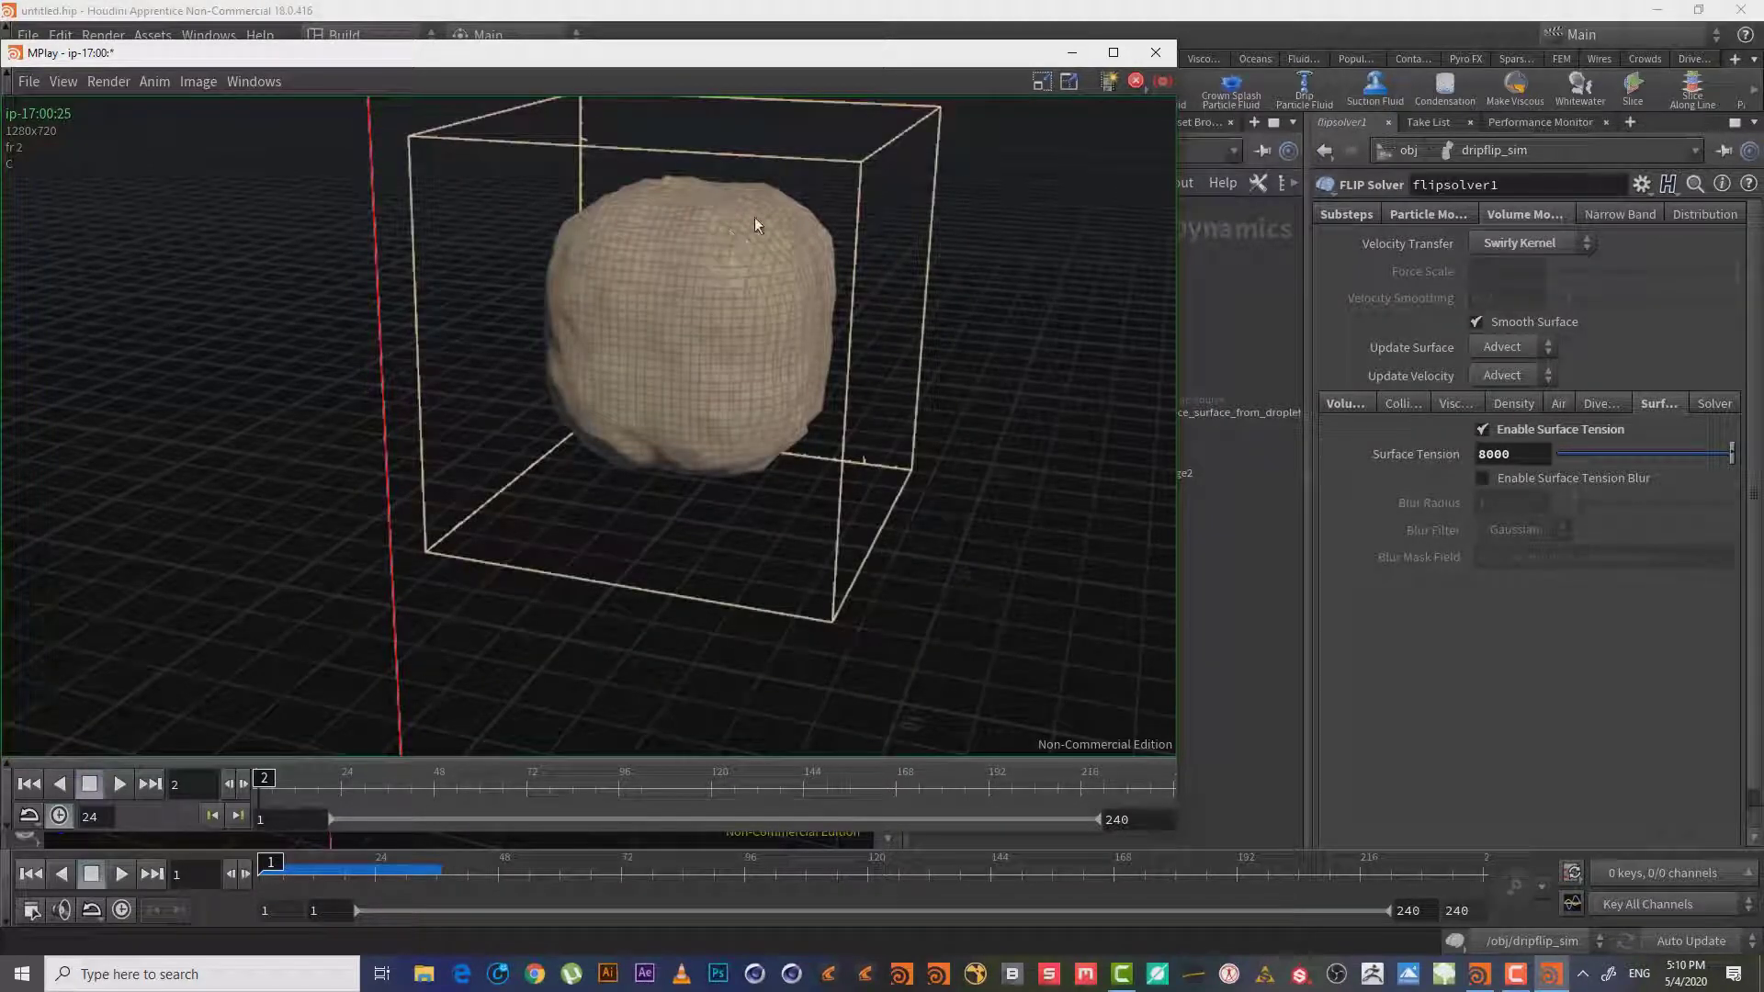
click(273, 778)
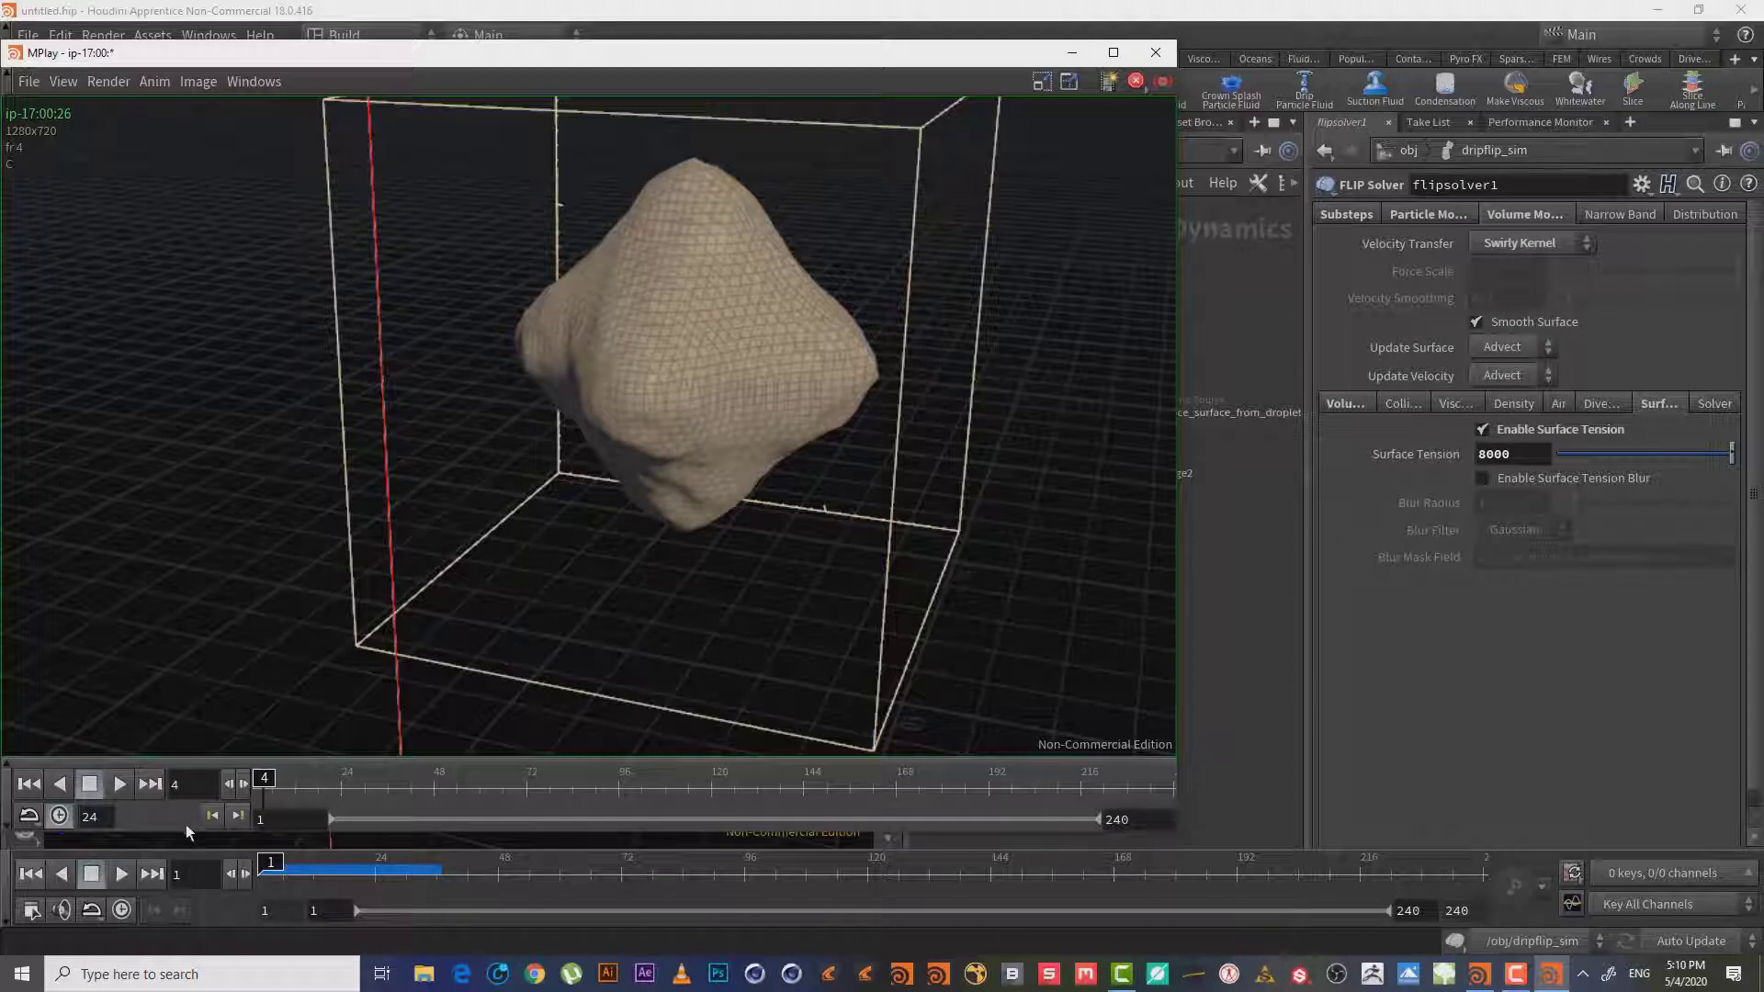
drag(265, 779, 266, 779)
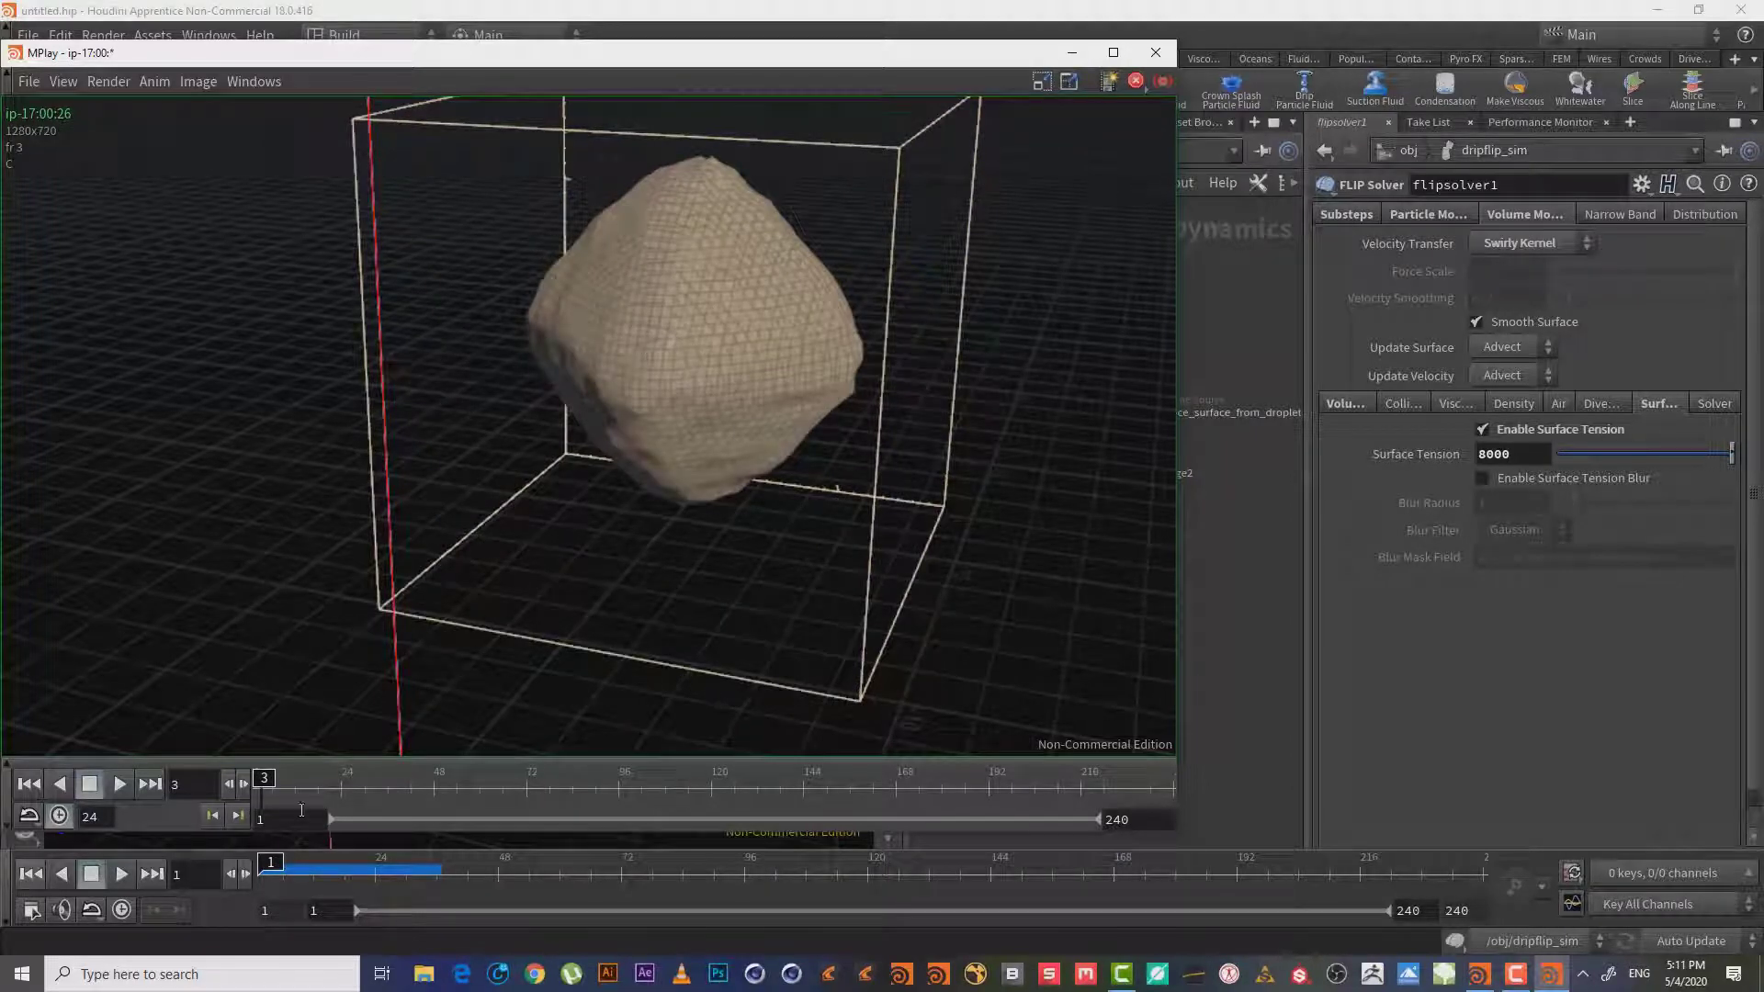
click(250, 781)
drag(251, 781, 265, 780)
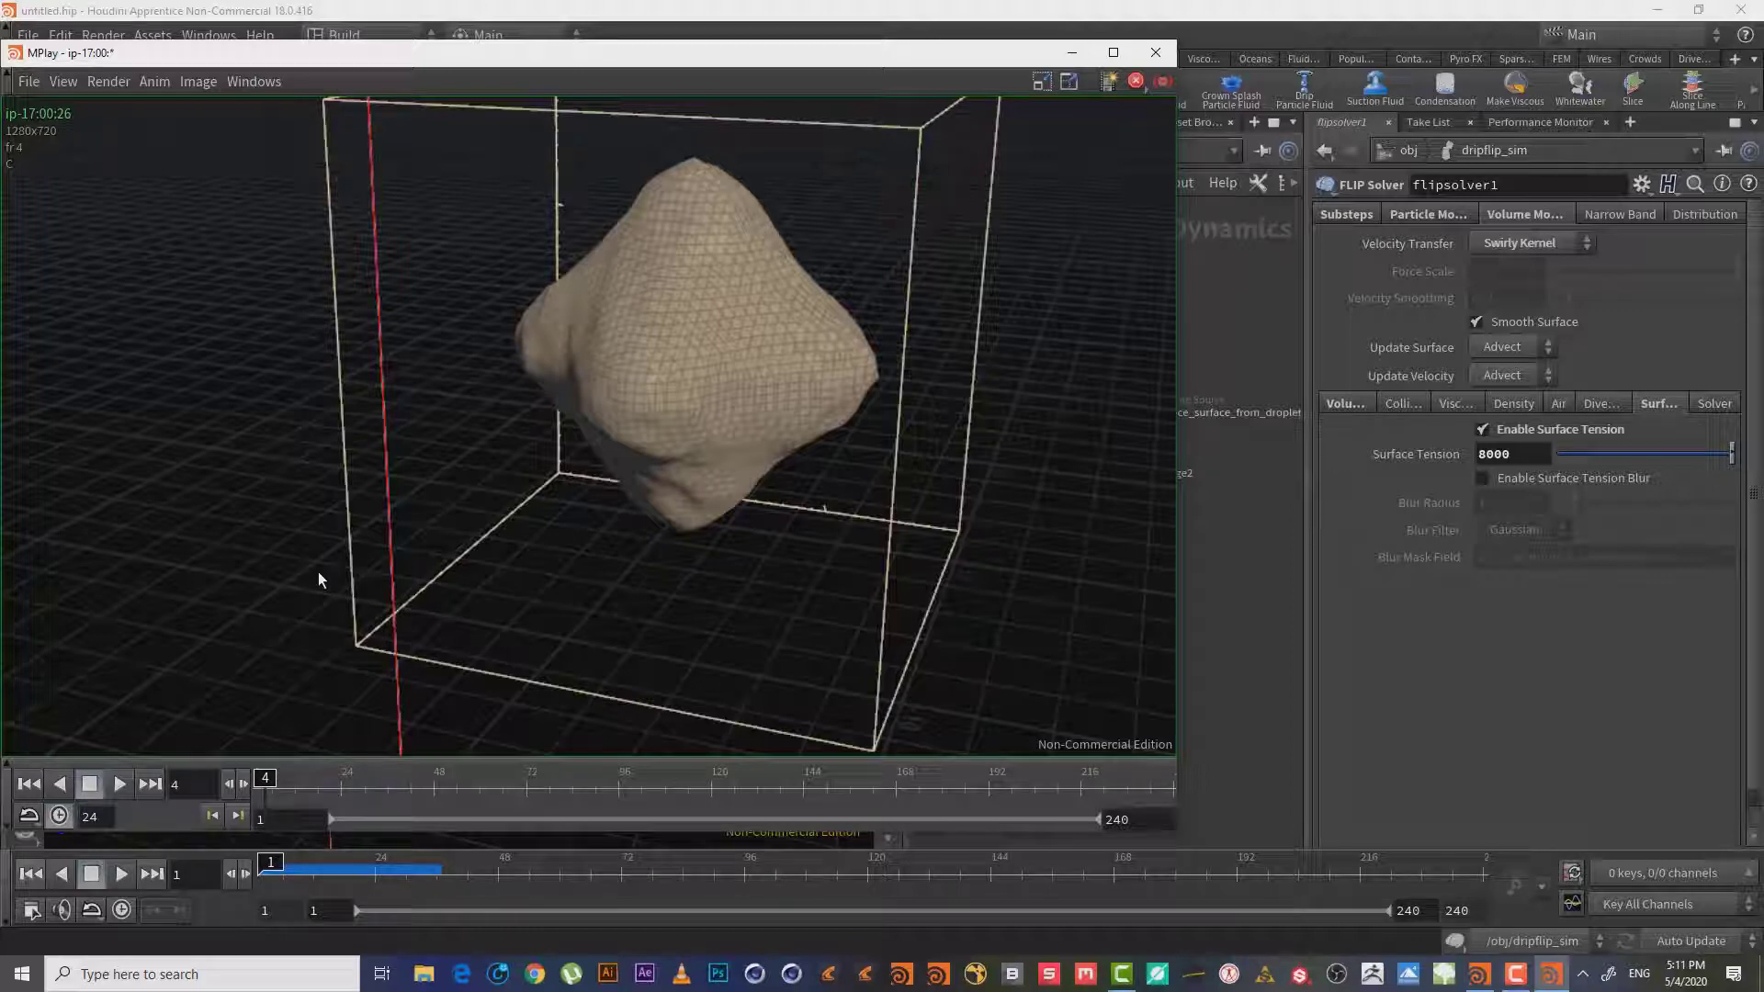
click(262, 778)
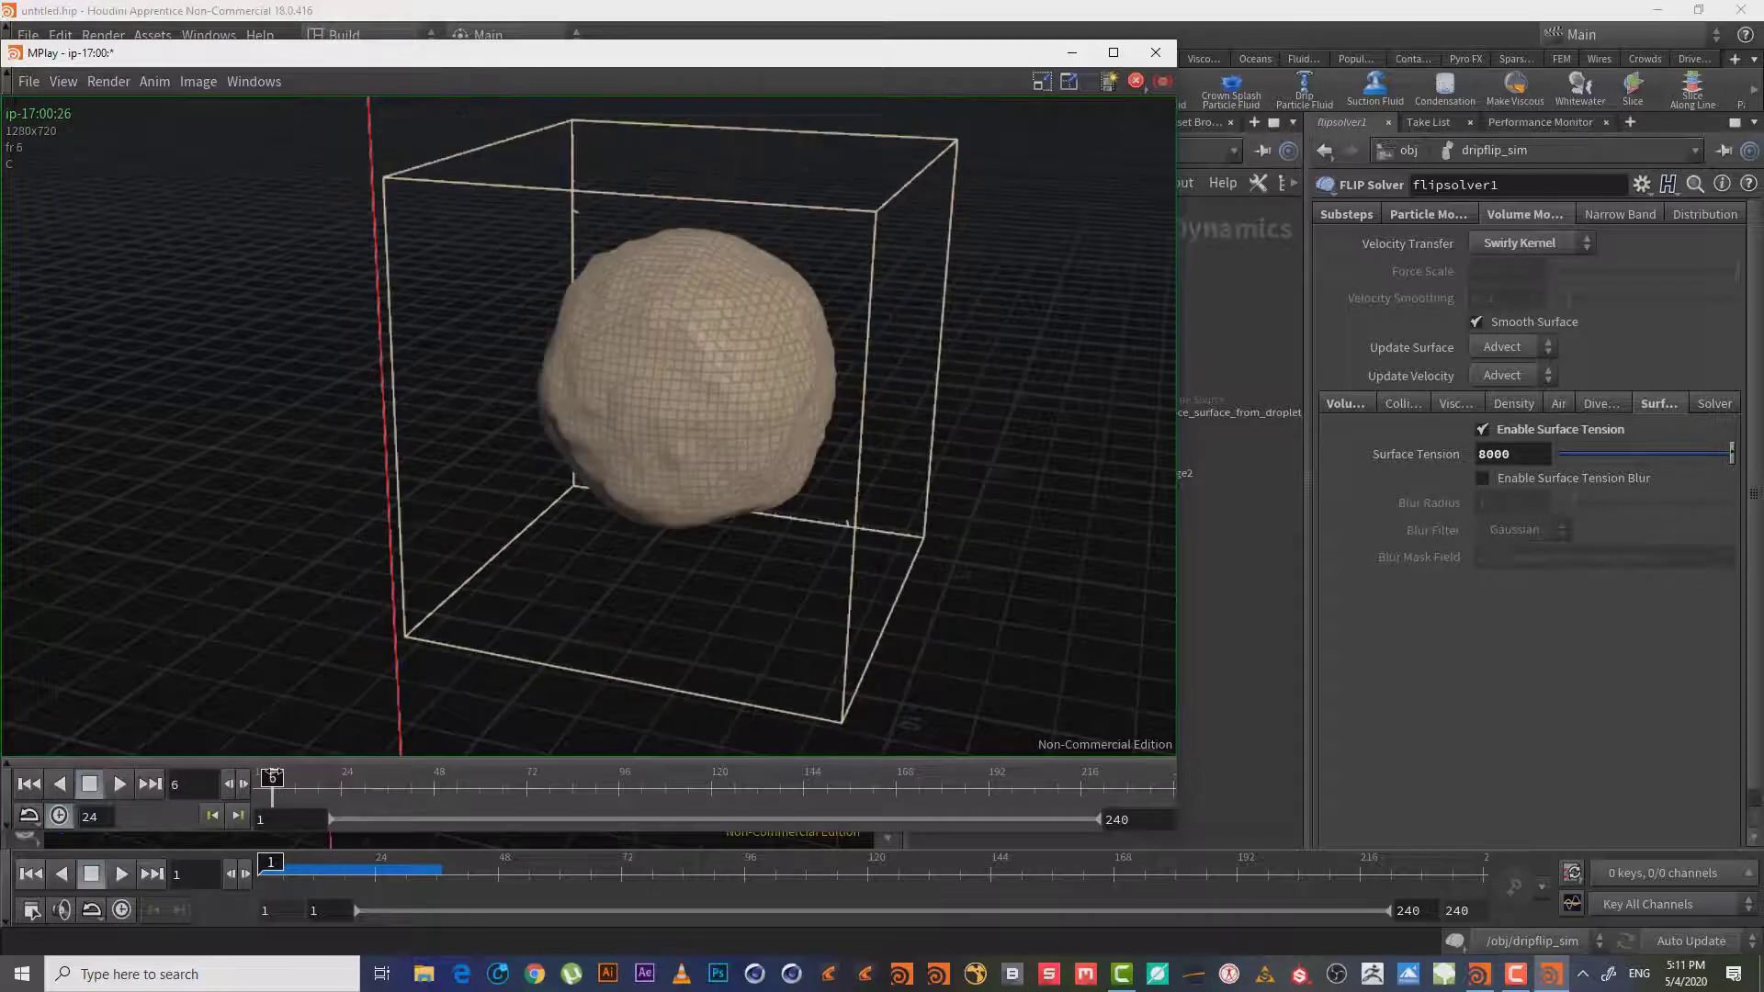
drag(262, 778, 267, 779)
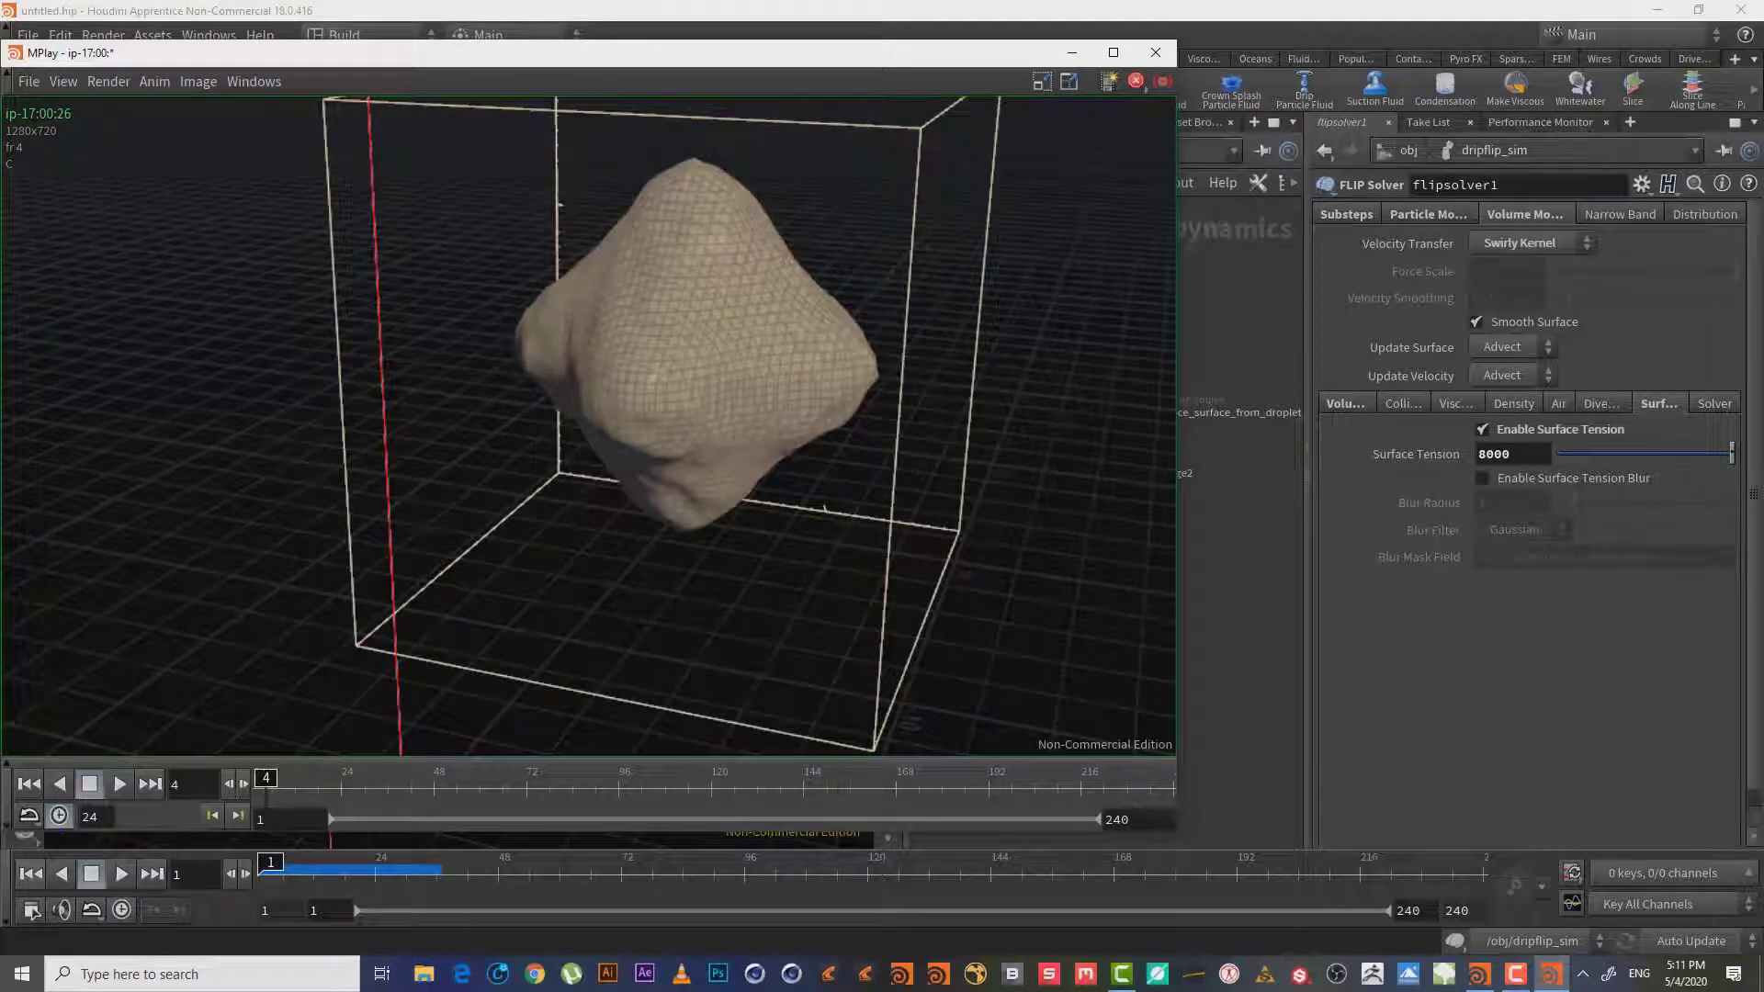